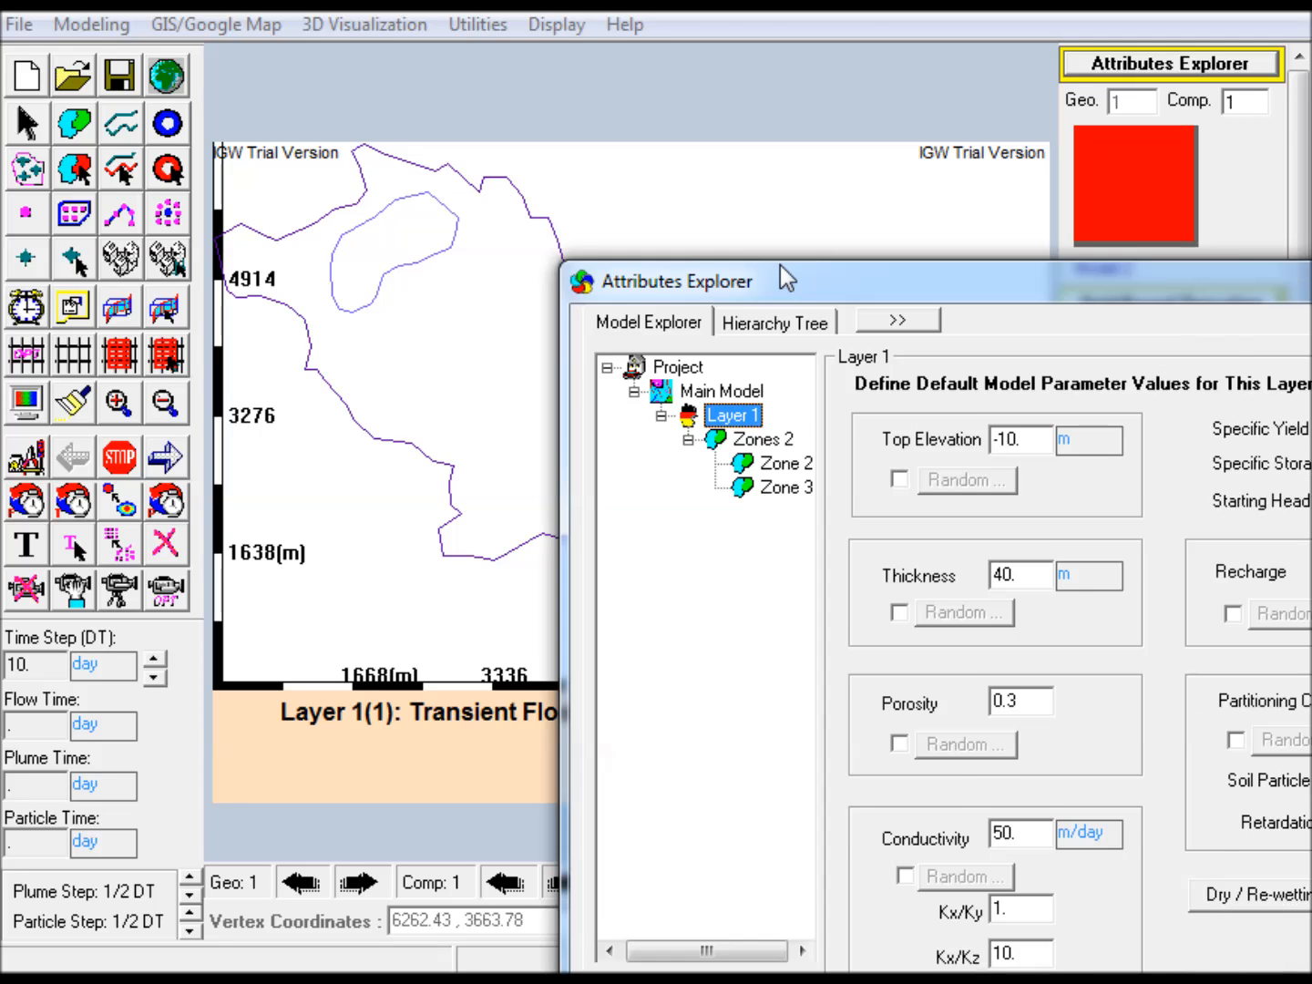
Give Zone 2 a constant conductivity of 3 m/day
click(696, 421)
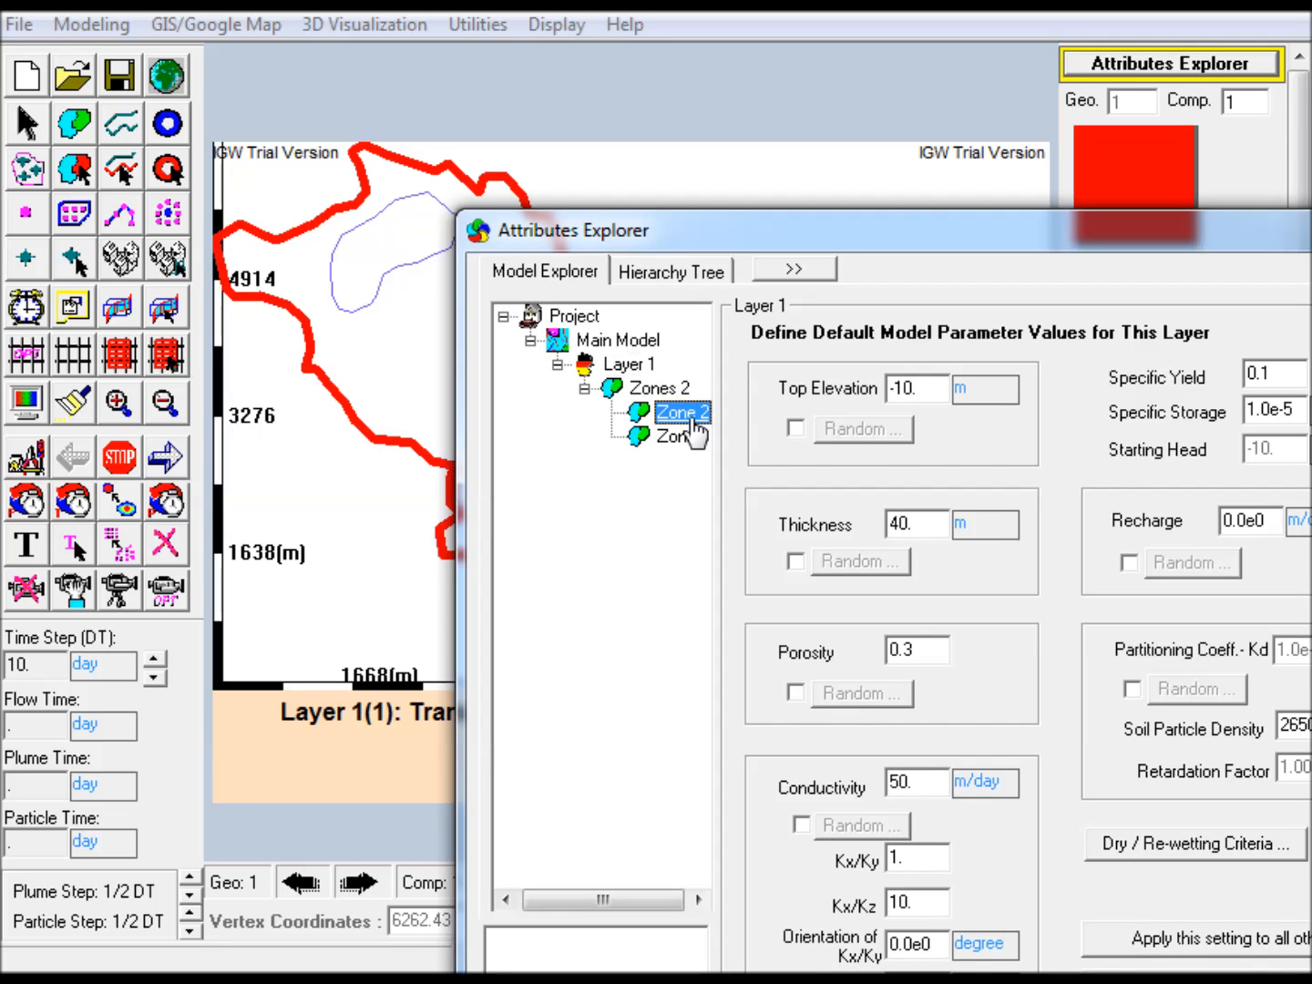
drag(722, 231, 691, 103)
click(743, 316)
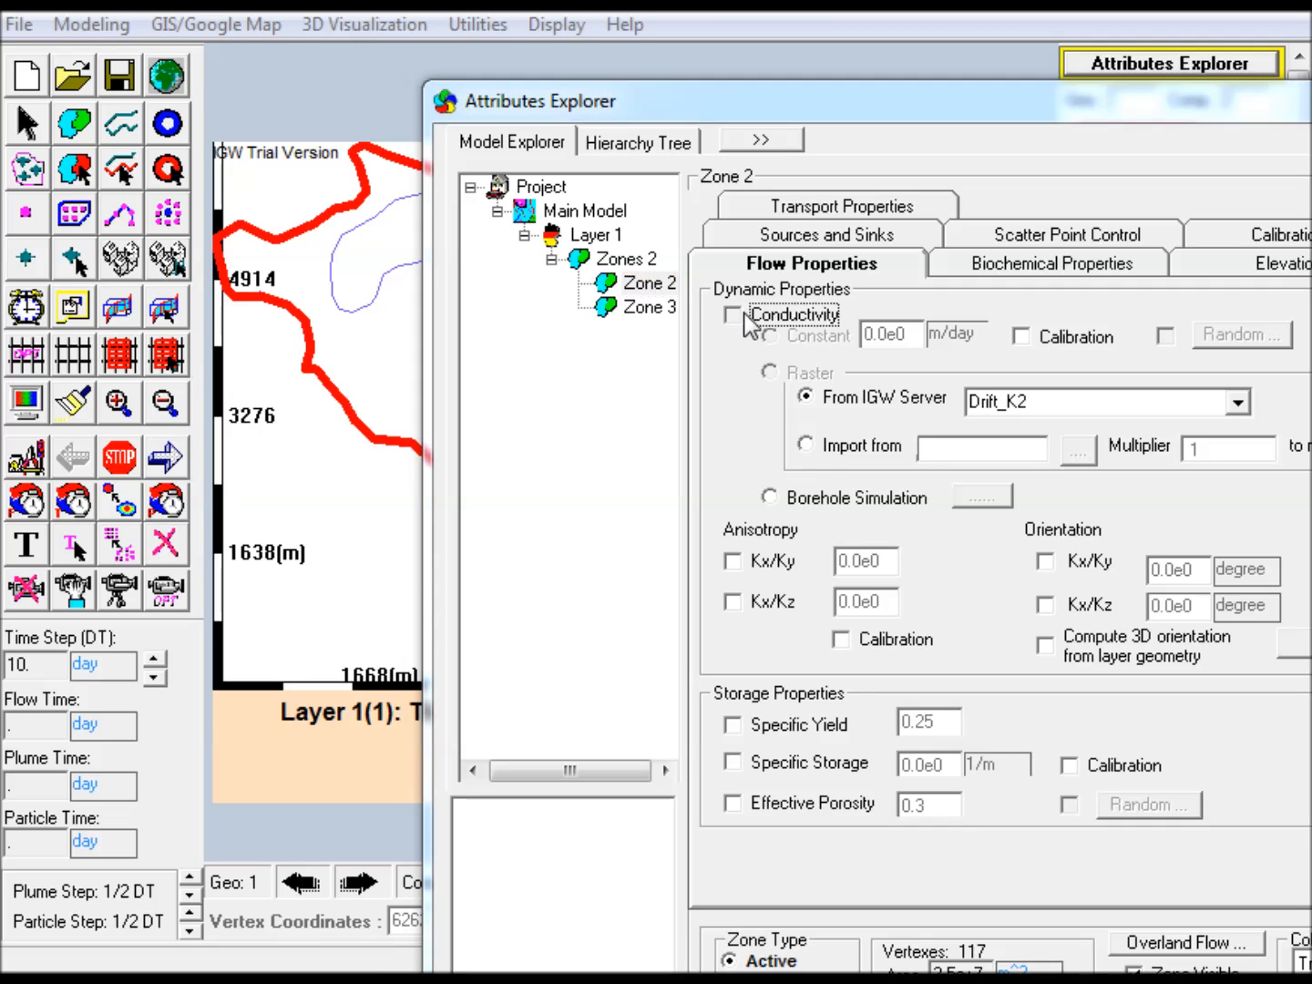
click(744, 315)
double_click(892, 346)
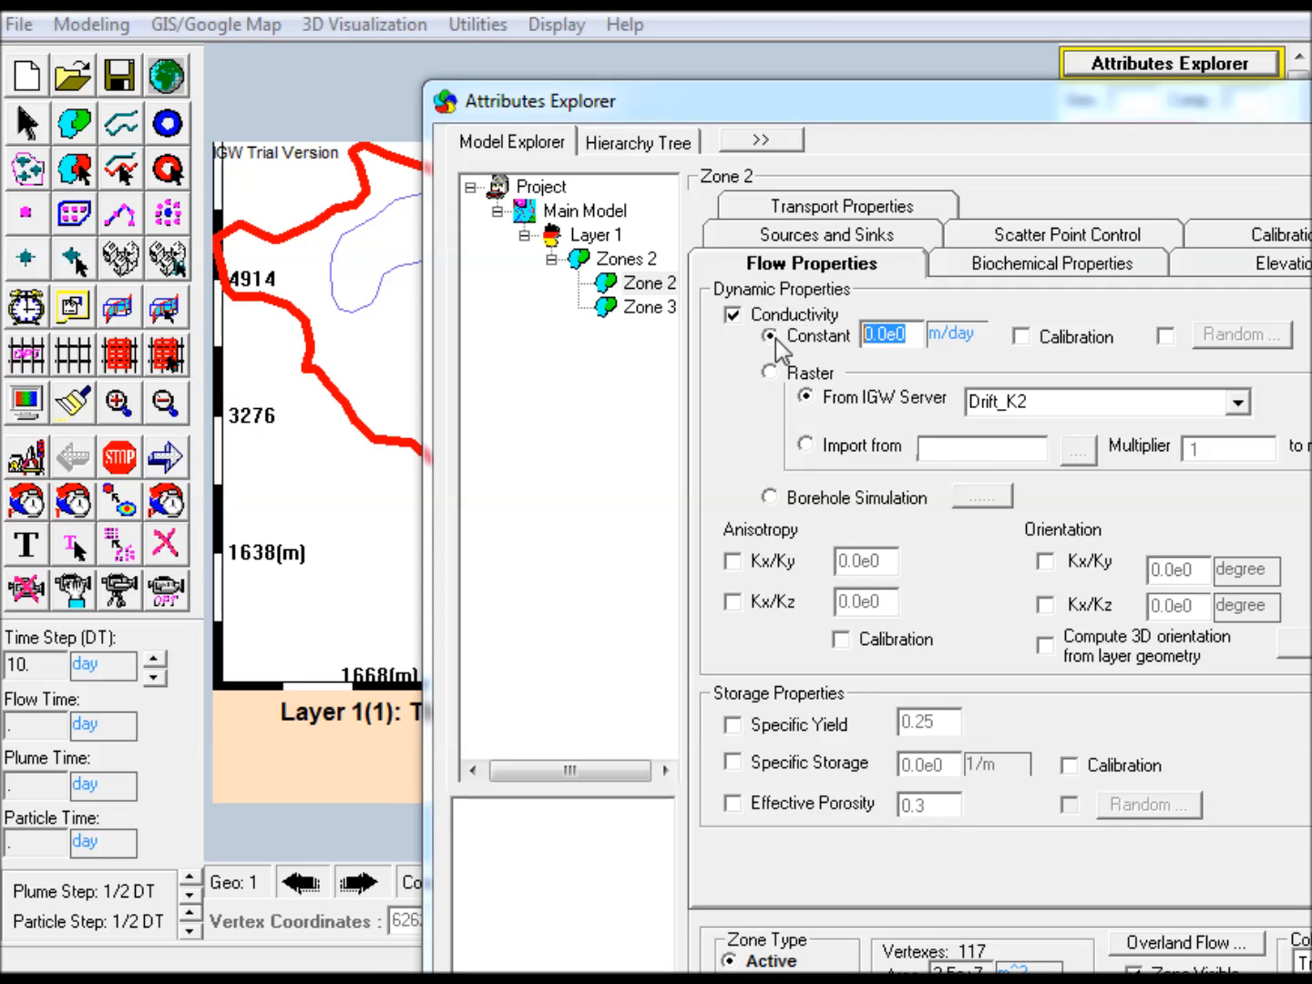
text(3)
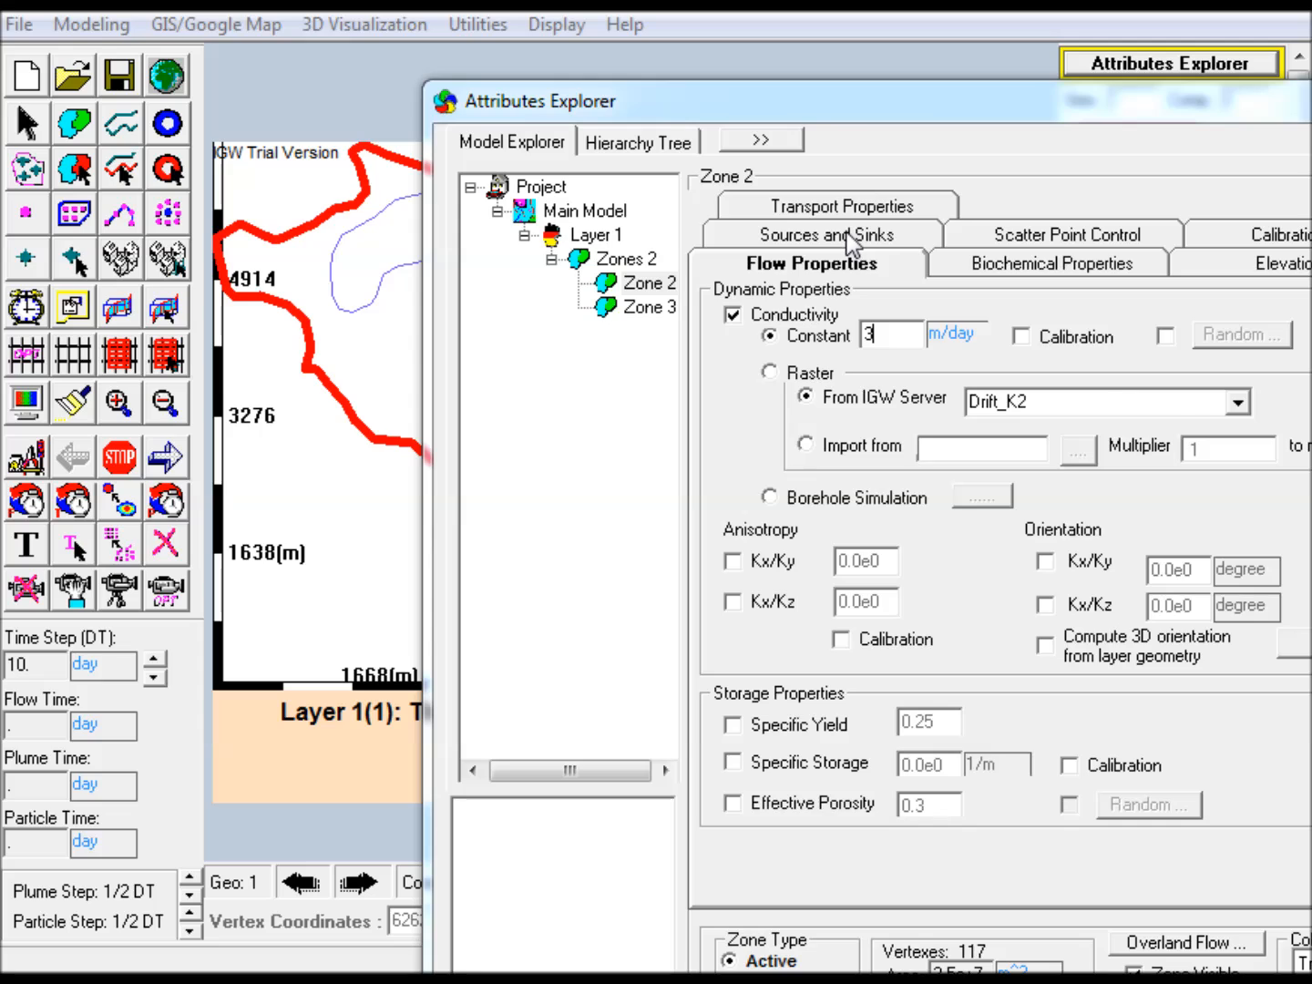
Enable a constant top elevation of 0 m and a constant bottom elevation of -50 m for Zone 2
click(1293, 264)
click(754, 307)
click(754, 299)
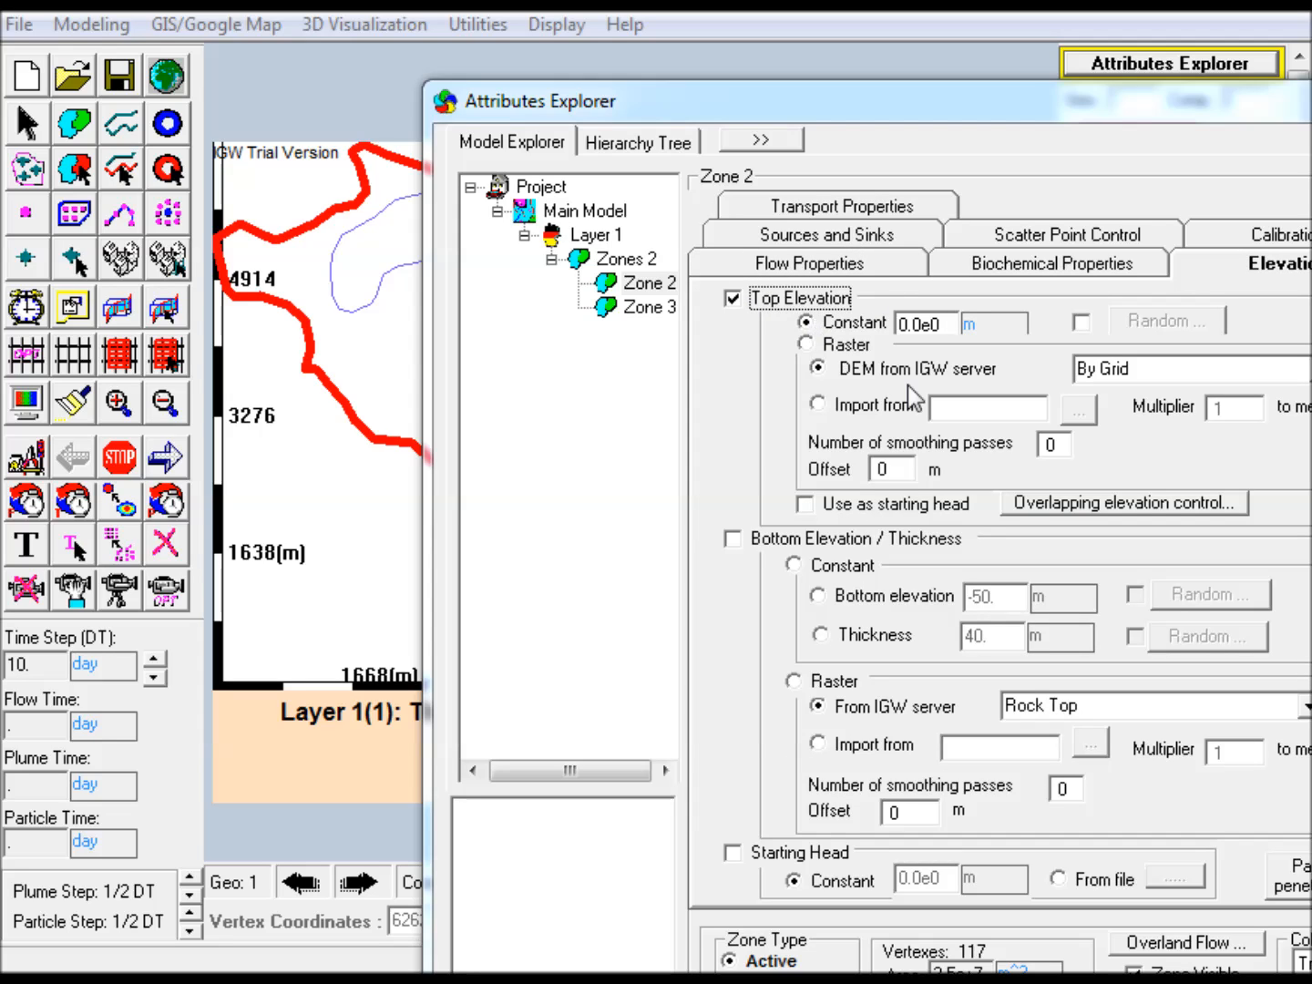
click(752, 546)
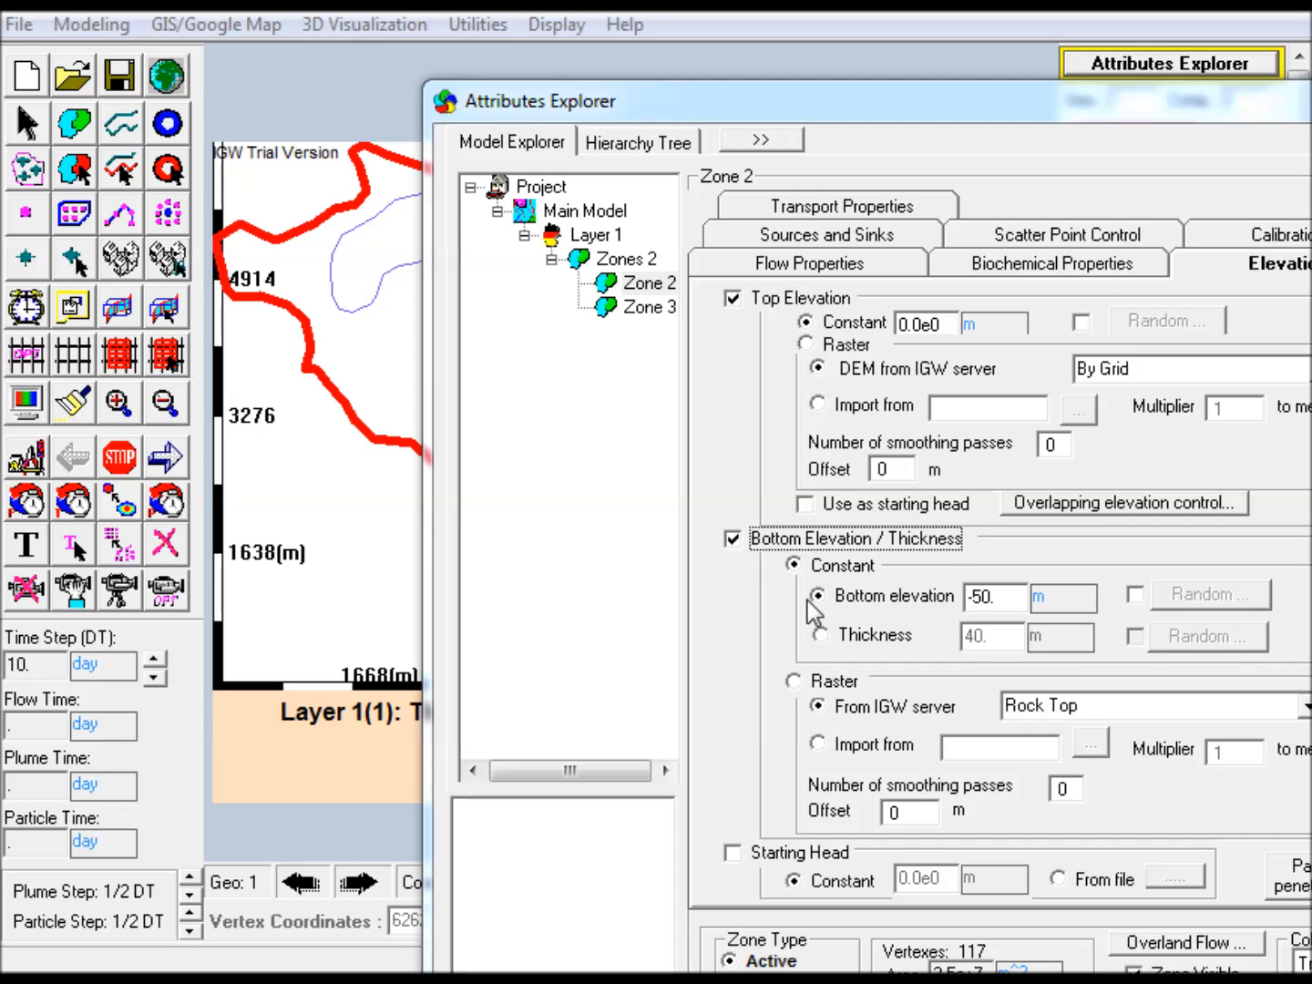
click(1000, 598)
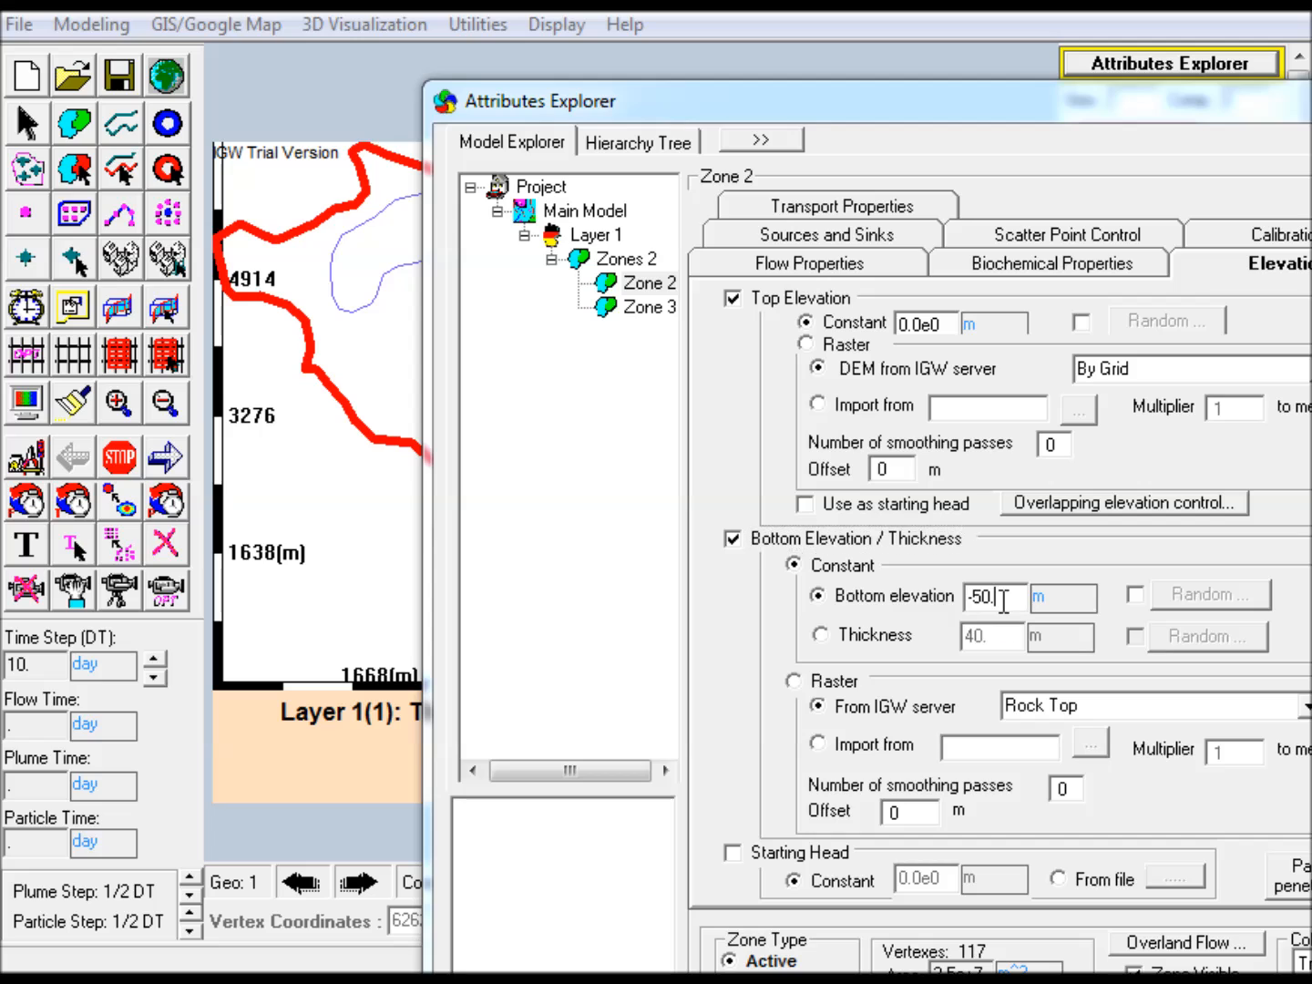
Assign Zone 2 a constant prescribed recharge of 5 cm/year
click(883, 242)
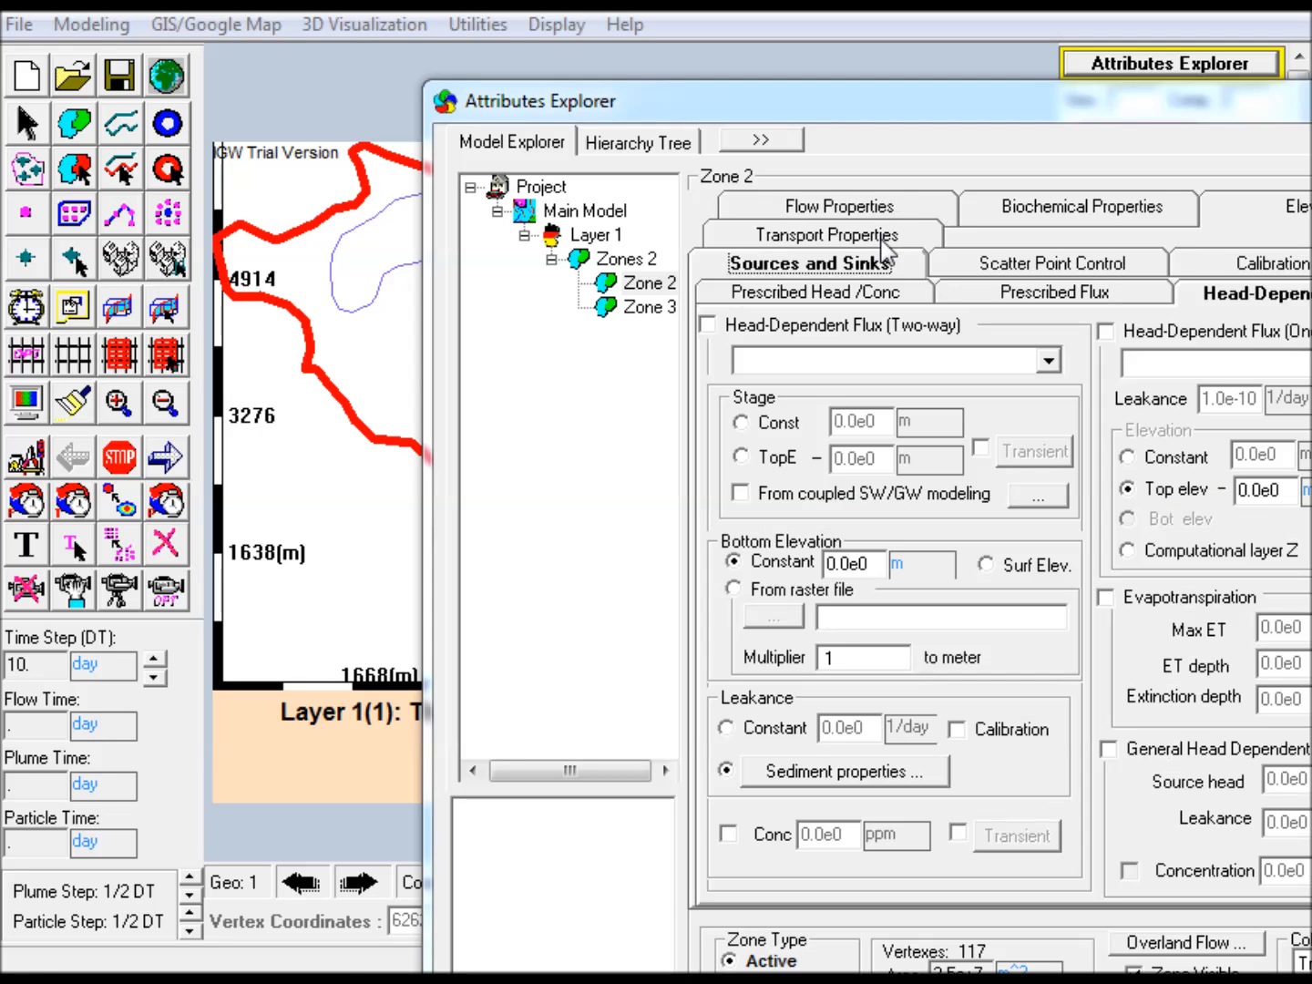
click(1050, 294)
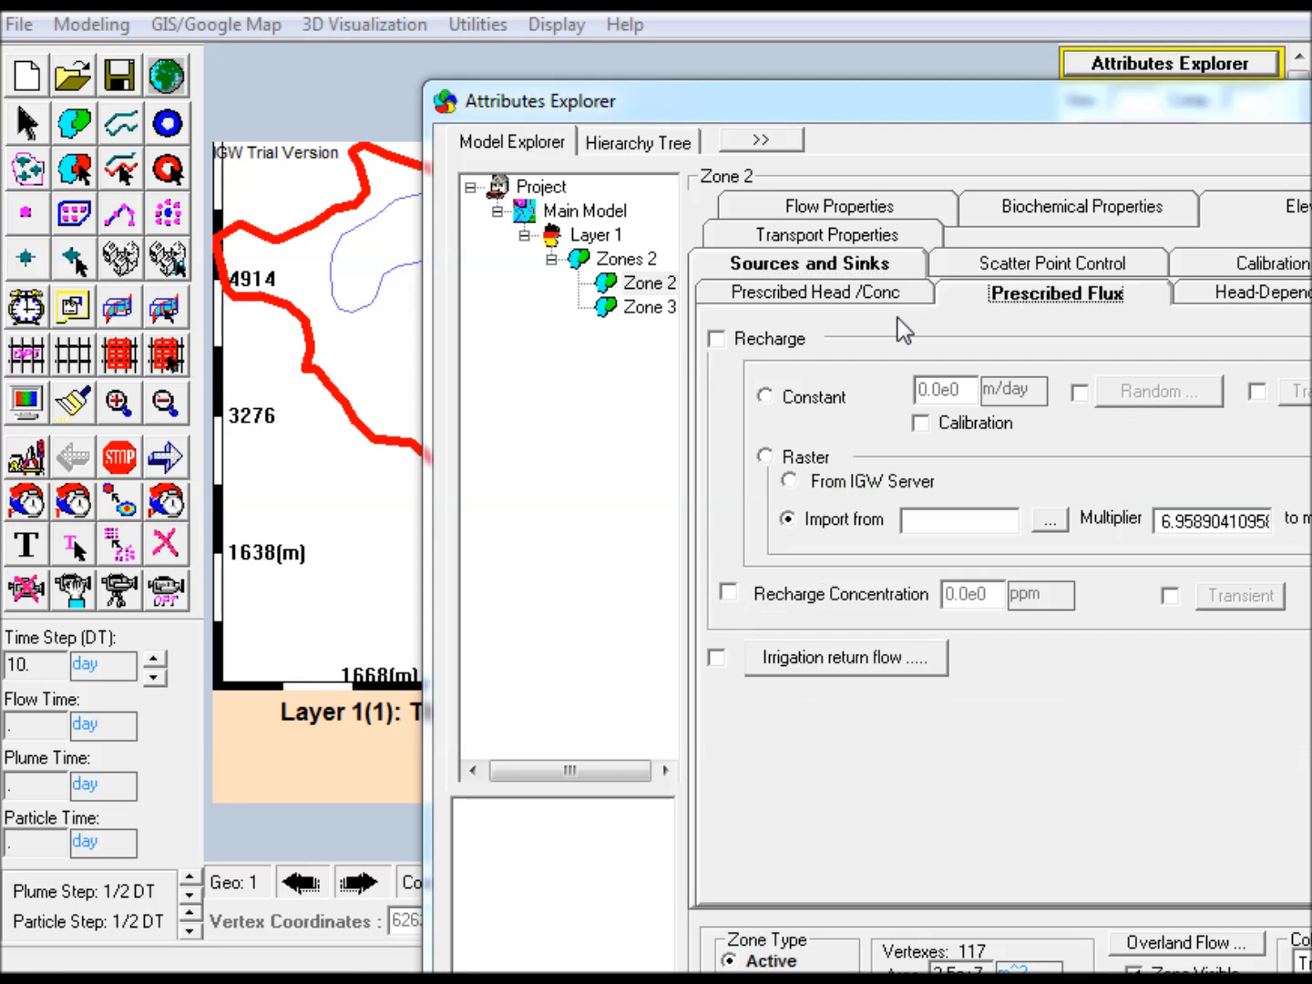
click(738, 340)
click(1006, 398)
click(1009, 401)
drag(971, 394, 716, 394)
text(5)
Define Zone 3 as a lake with two-way head-dependent flux, constant stage -5 m, bottom elevation -15 m and leakance 100 1/day
click(648, 307)
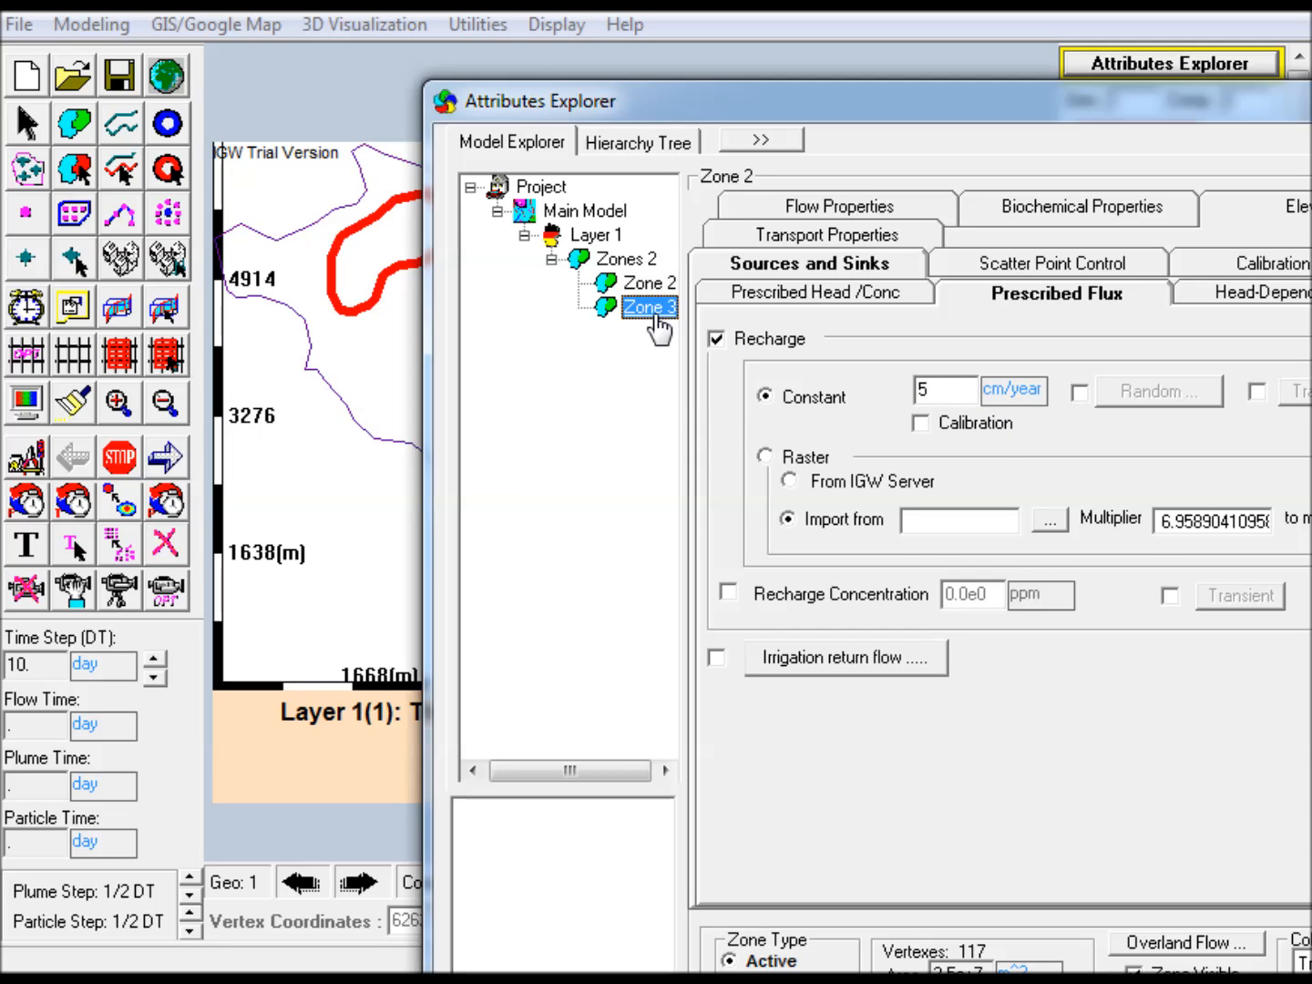
drag(706, 101, 886, 86)
click(969, 354)
click(1123, 337)
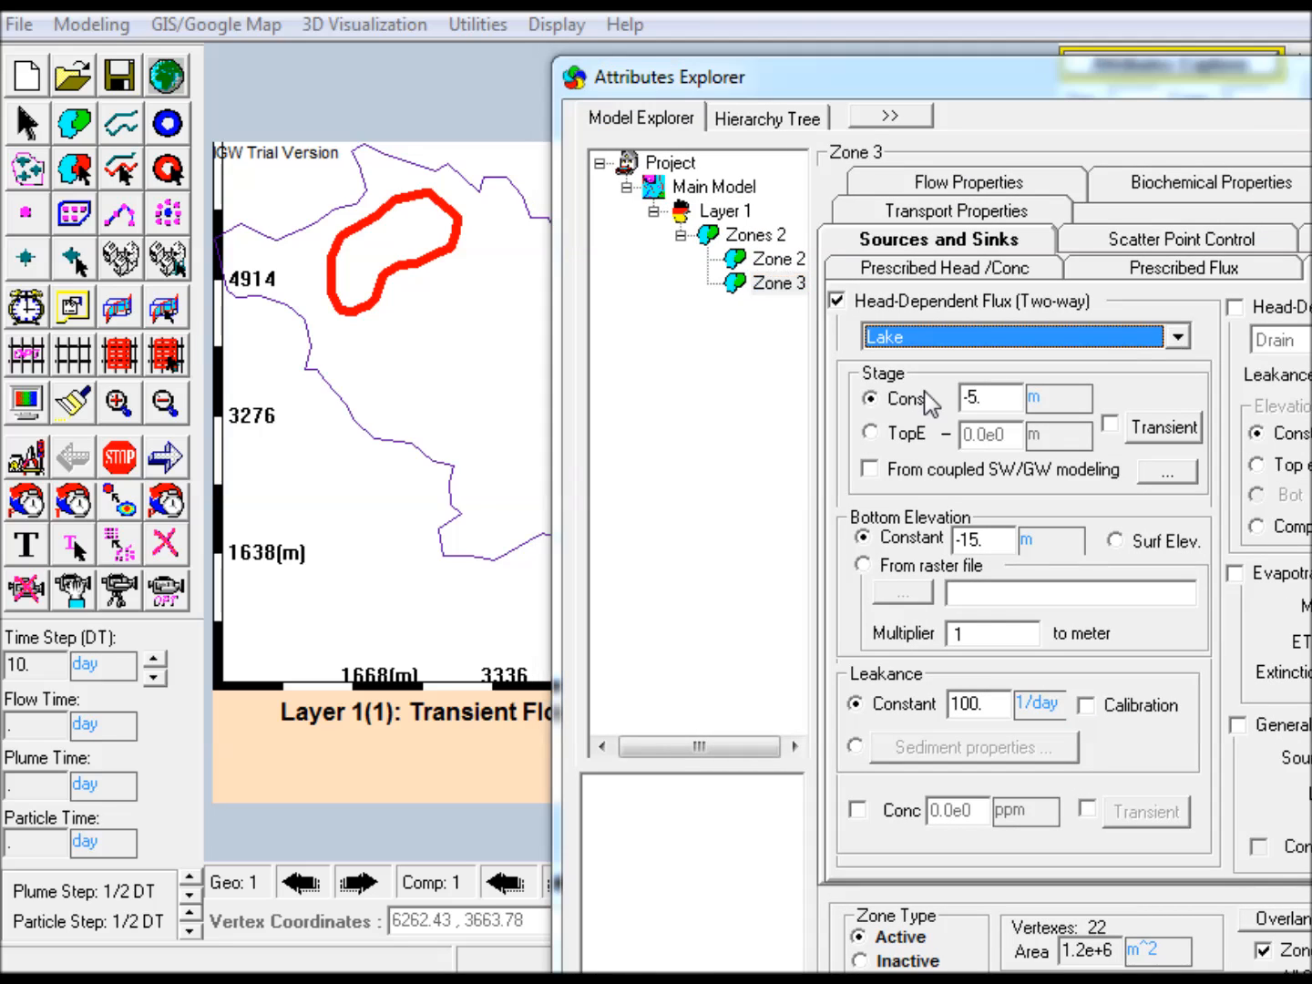
click(1000, 398)
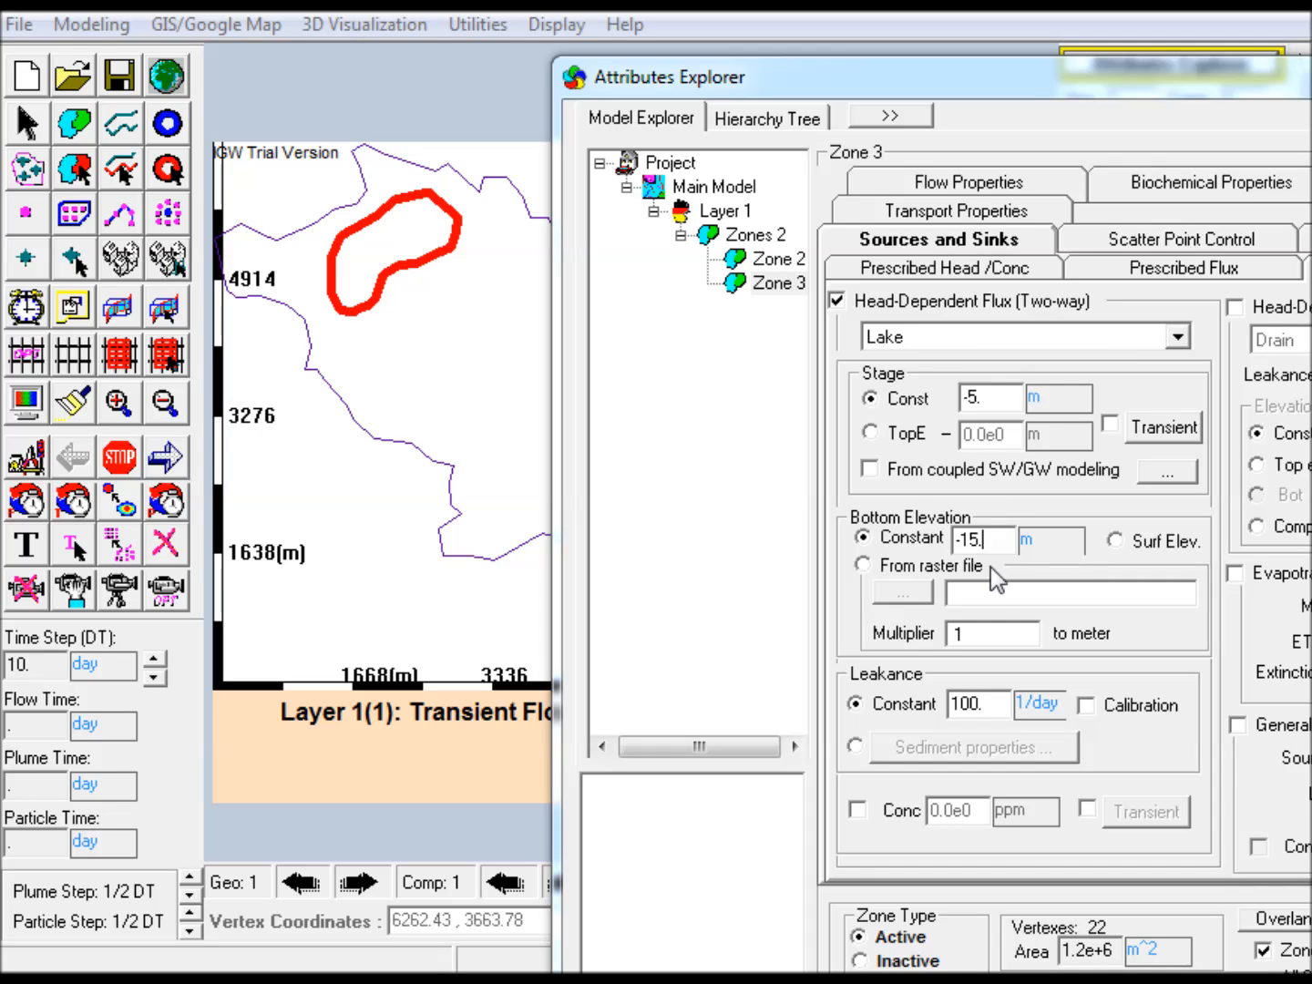
click(997, 706)
key(Return)
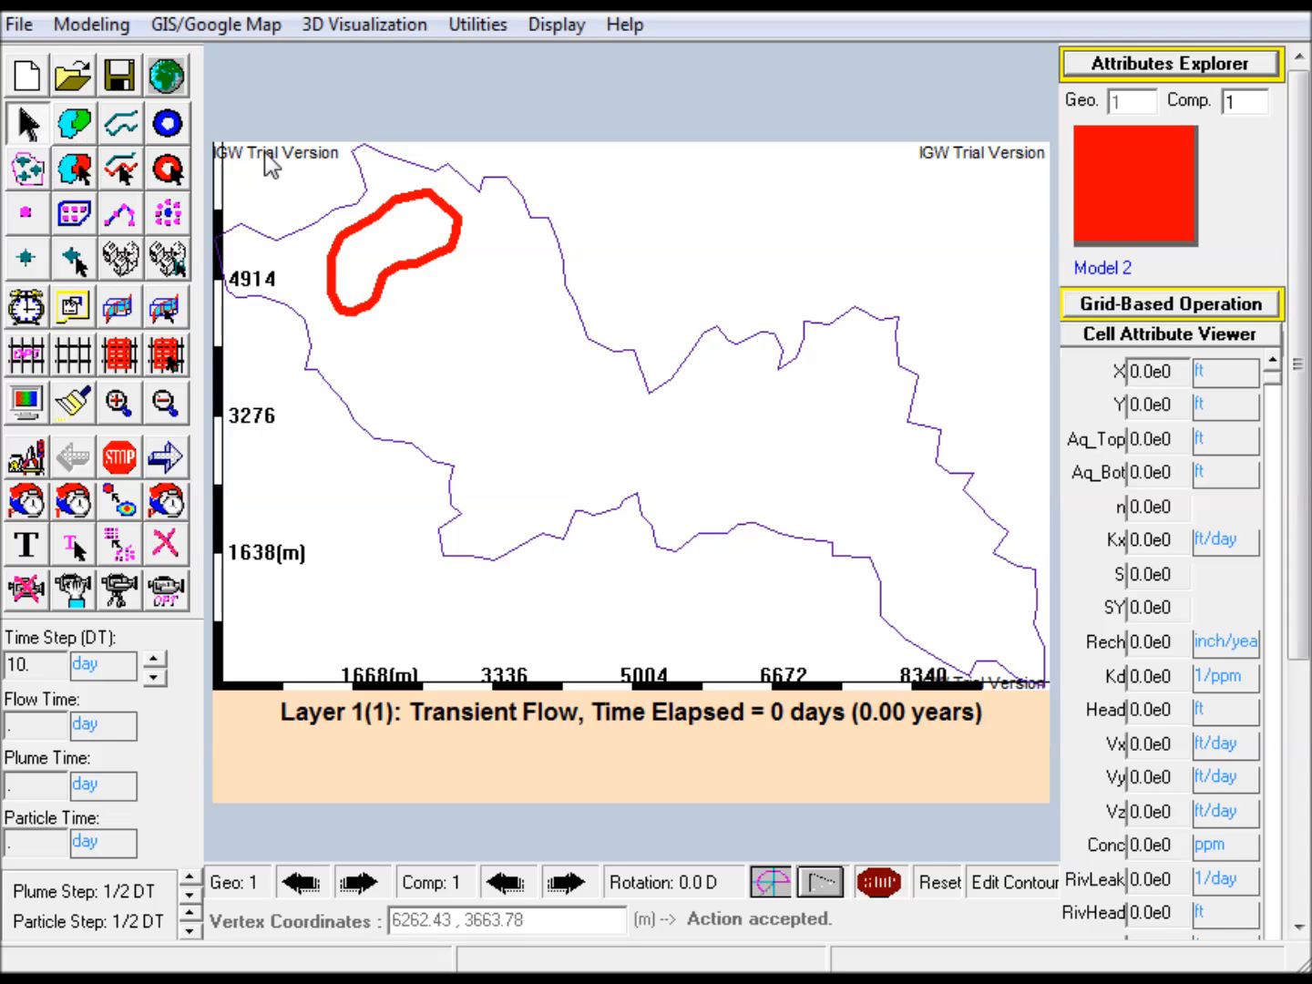
Add a well at vertex coordinates 2600,4810 m
click(167, 126)
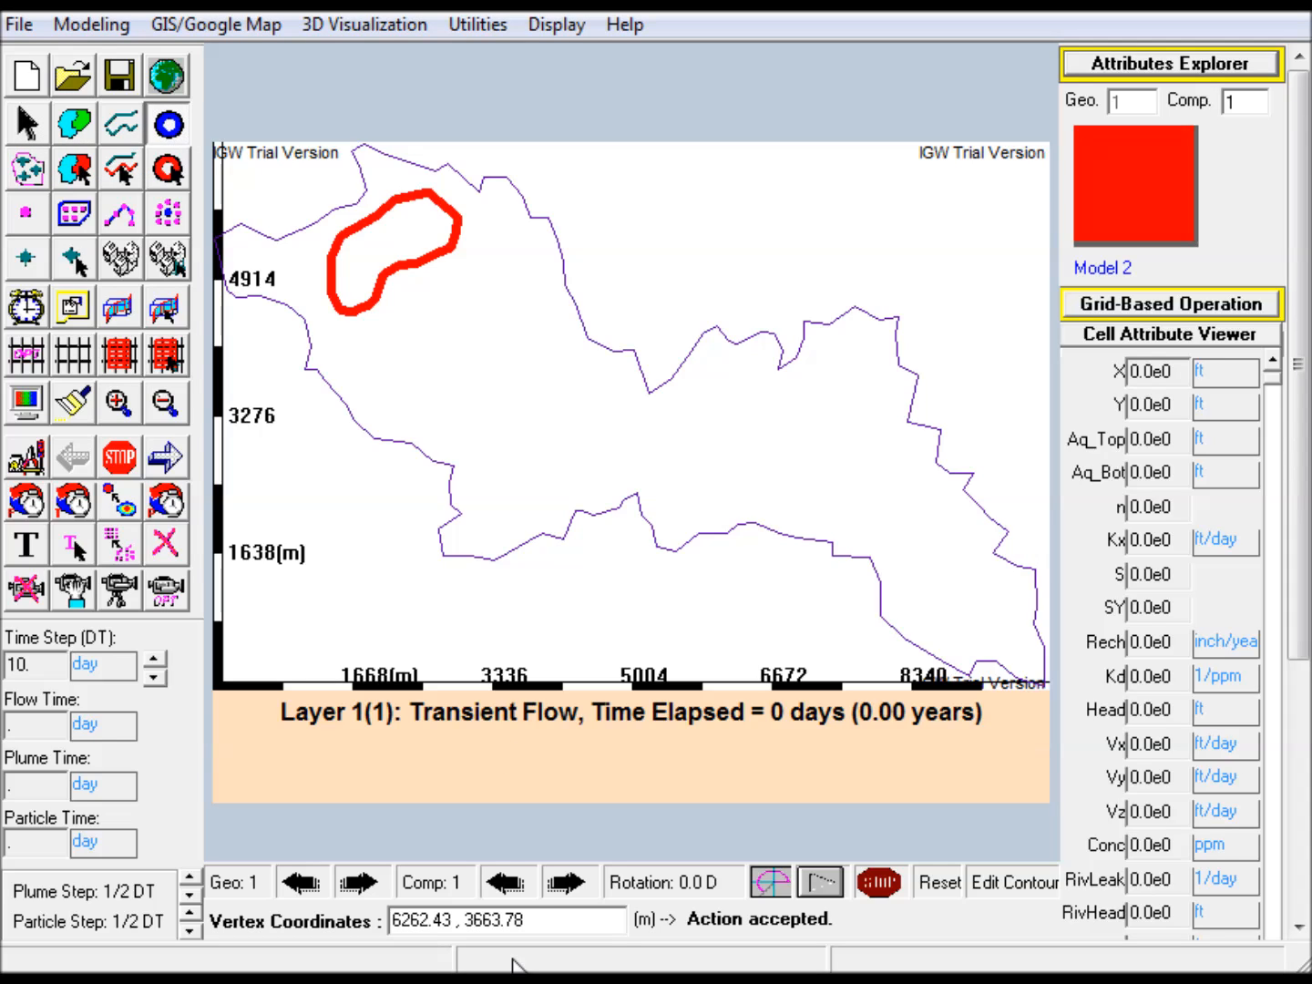
drag(532, 921, 389, 920)
text(2600)
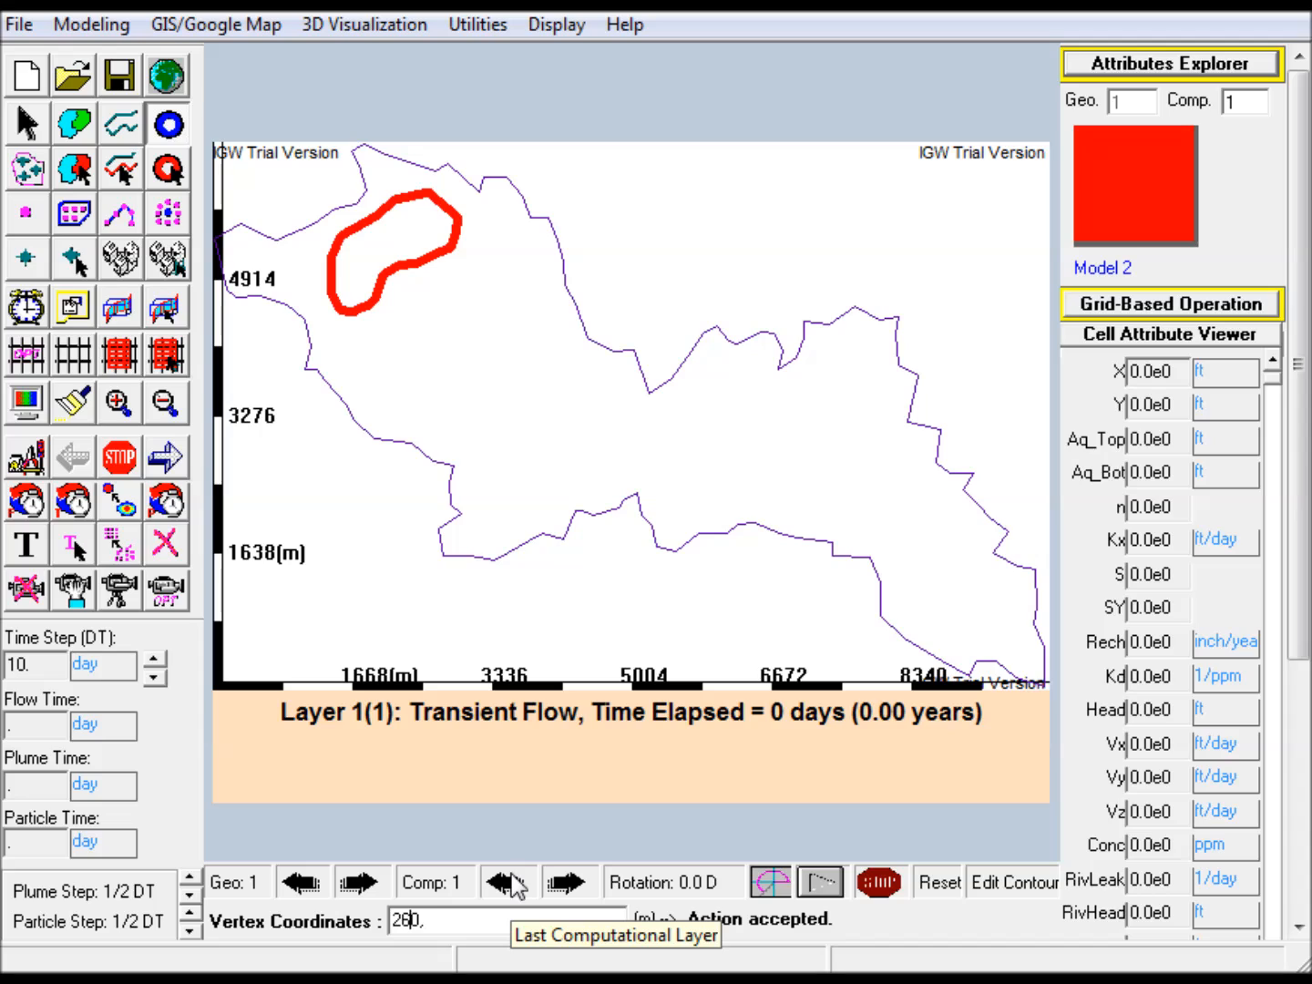
text(,4810)
key(Return)
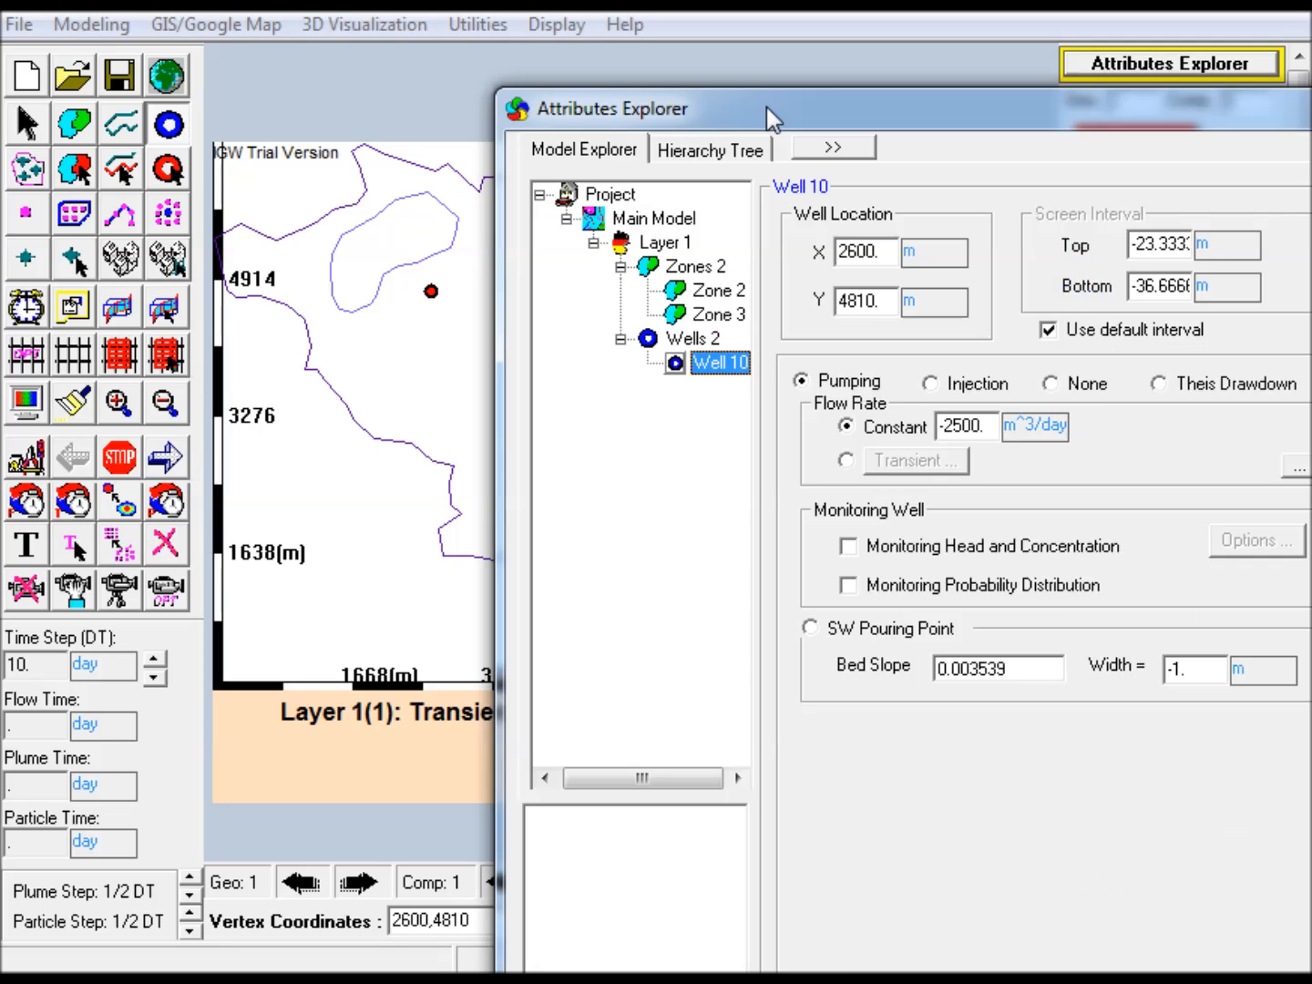
Make the new well's pumping rate transient and turn off random and periodic fluctuation in its trend
drag(767, 106, 574, 83)
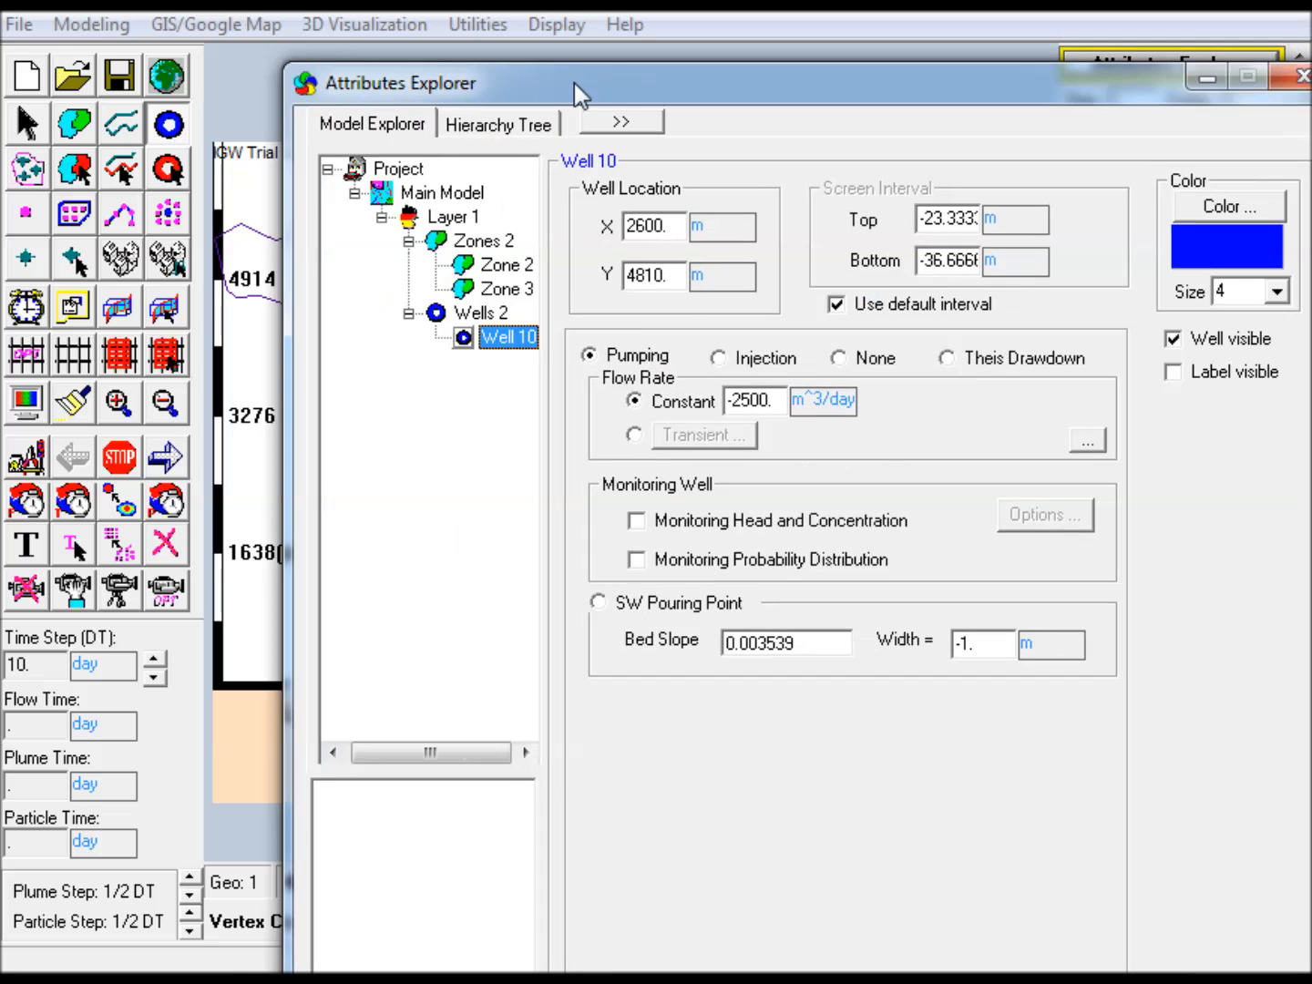
drag(970, 78, 897, 55)
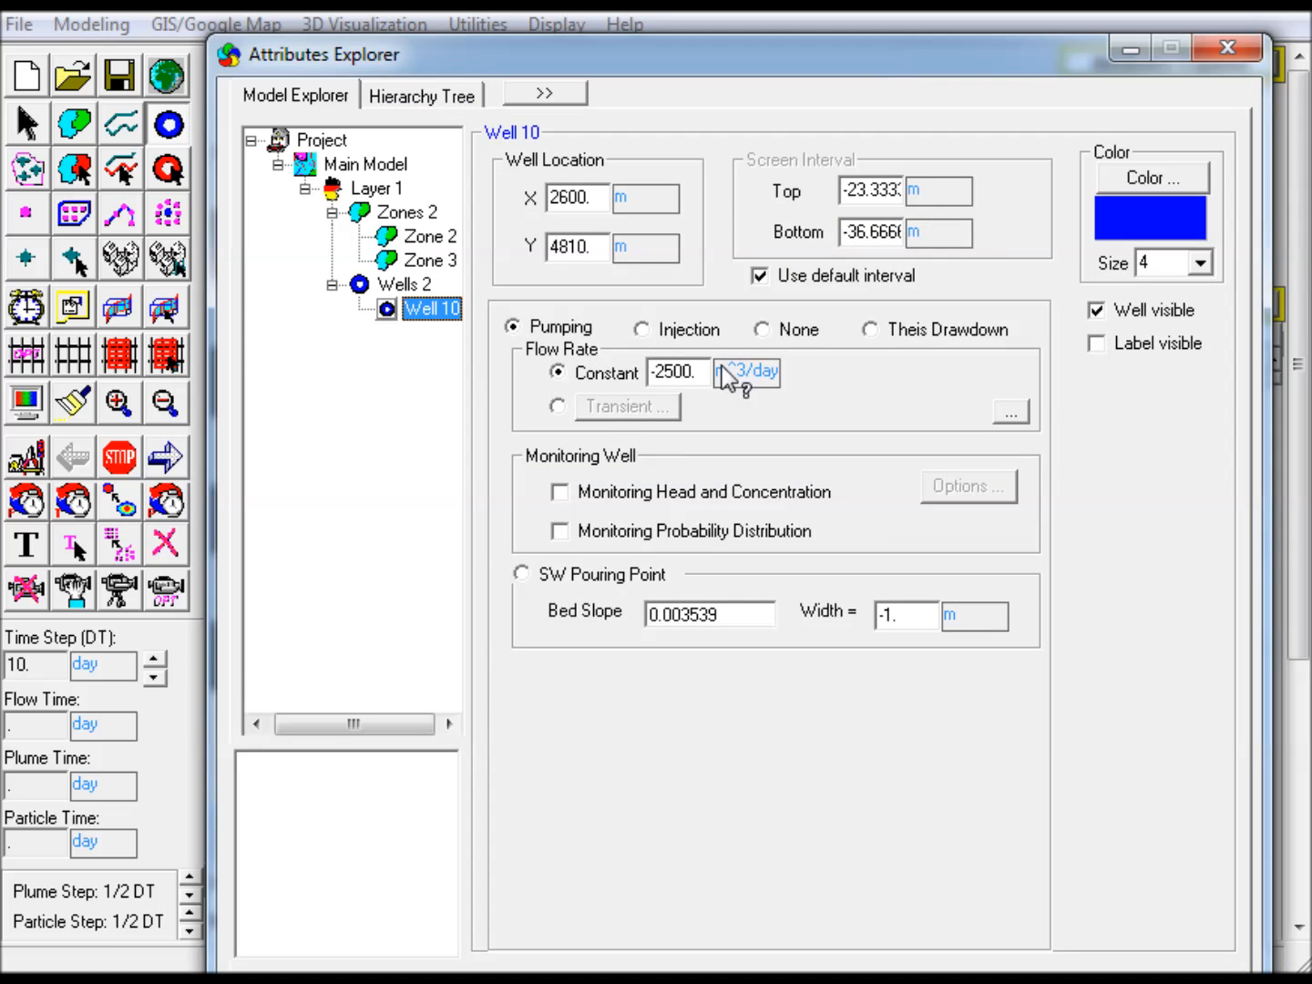
click(558, 406)
click(662, 416)
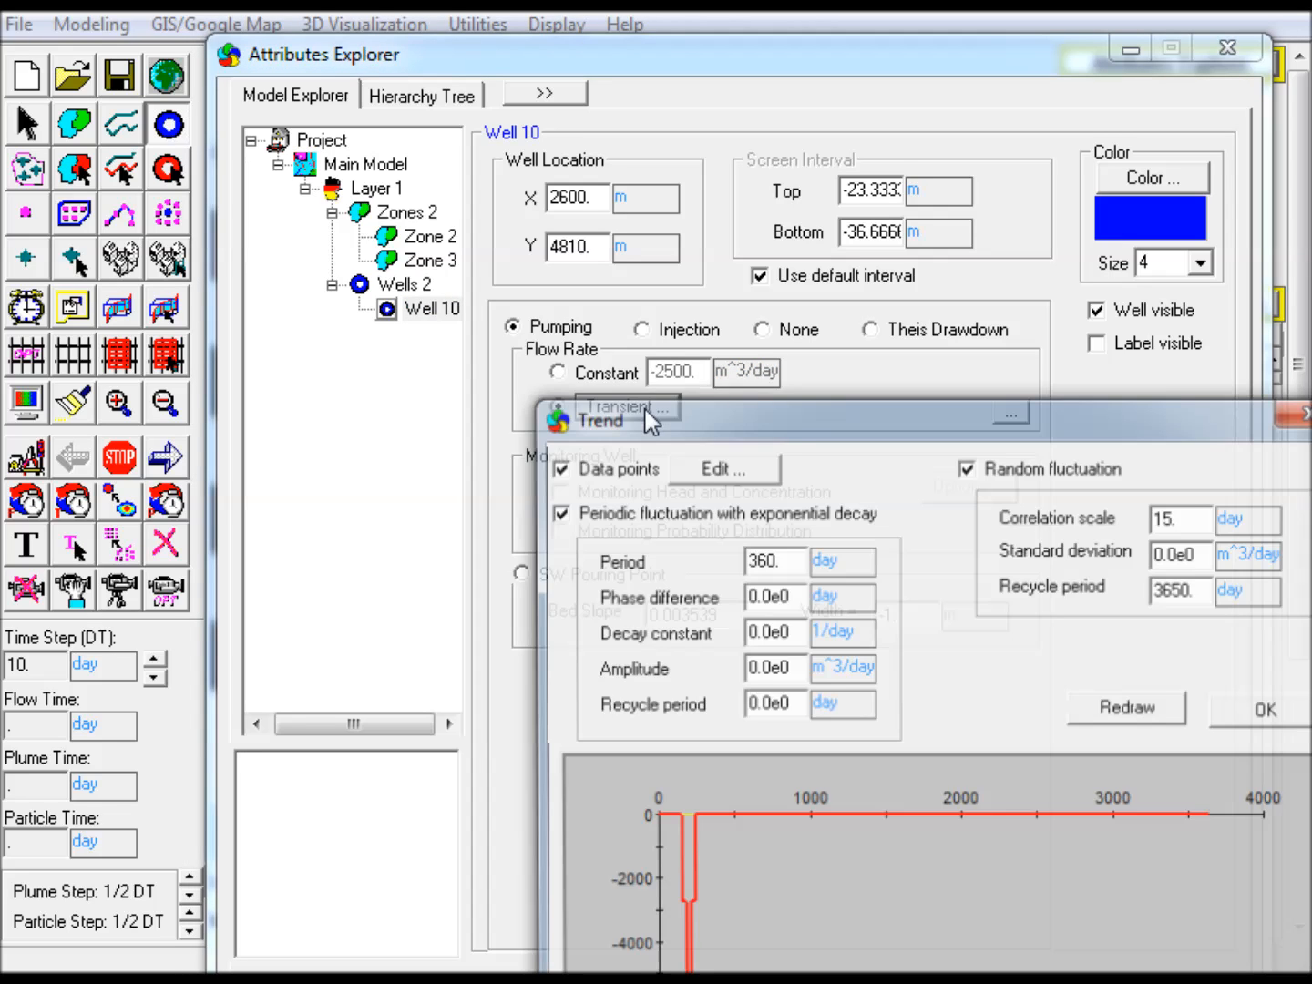
drag(802, 413, 599, 157)
click(754, 199)
click(462, 242)
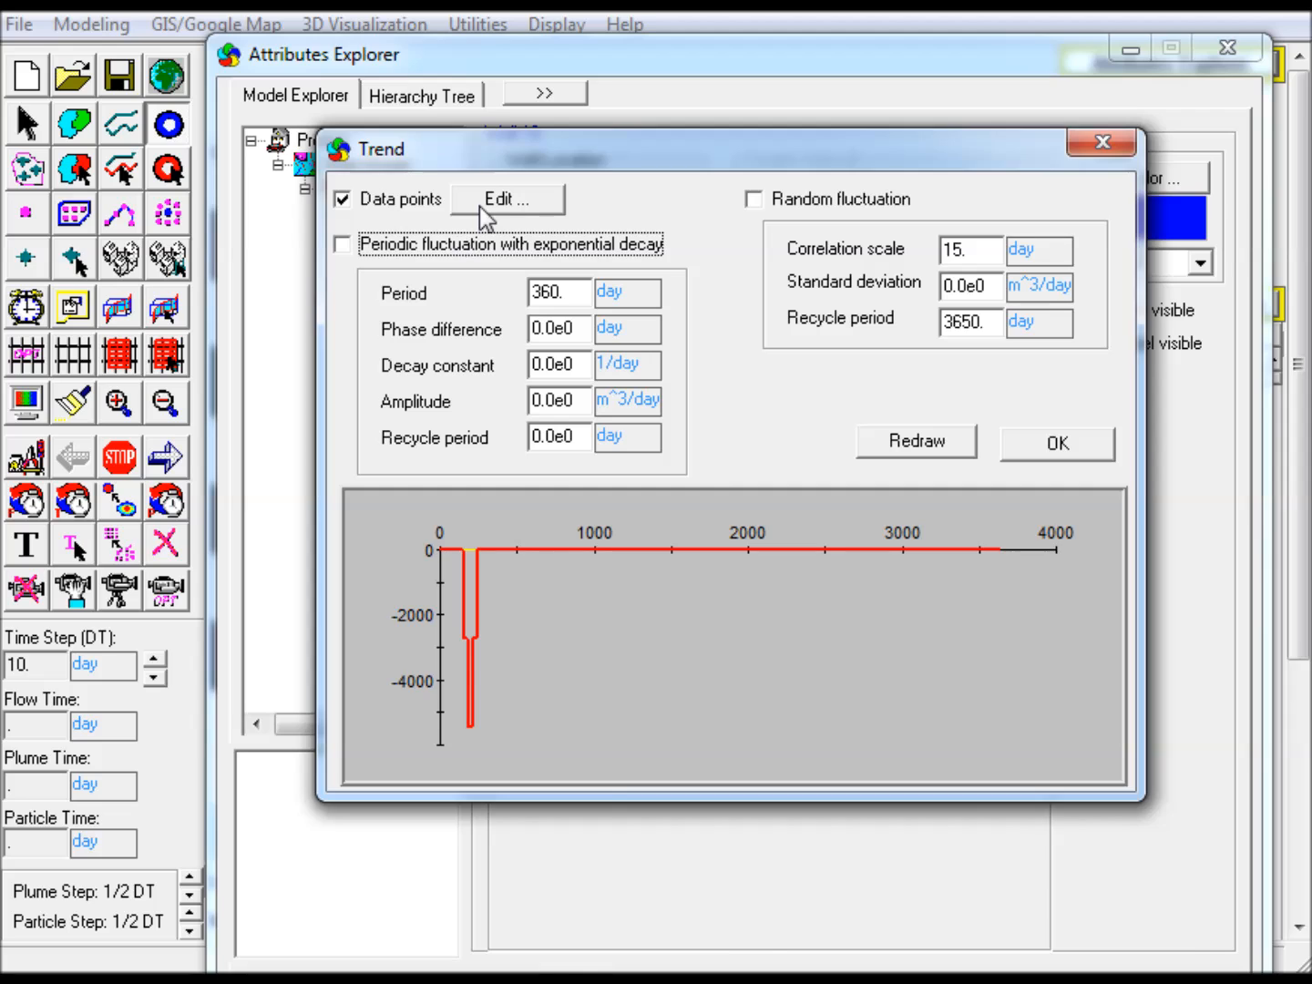
Delete all of the well's trend data points except those at 0 and 180 days
click(490, 207)
drag(793, 471, 593, 234)
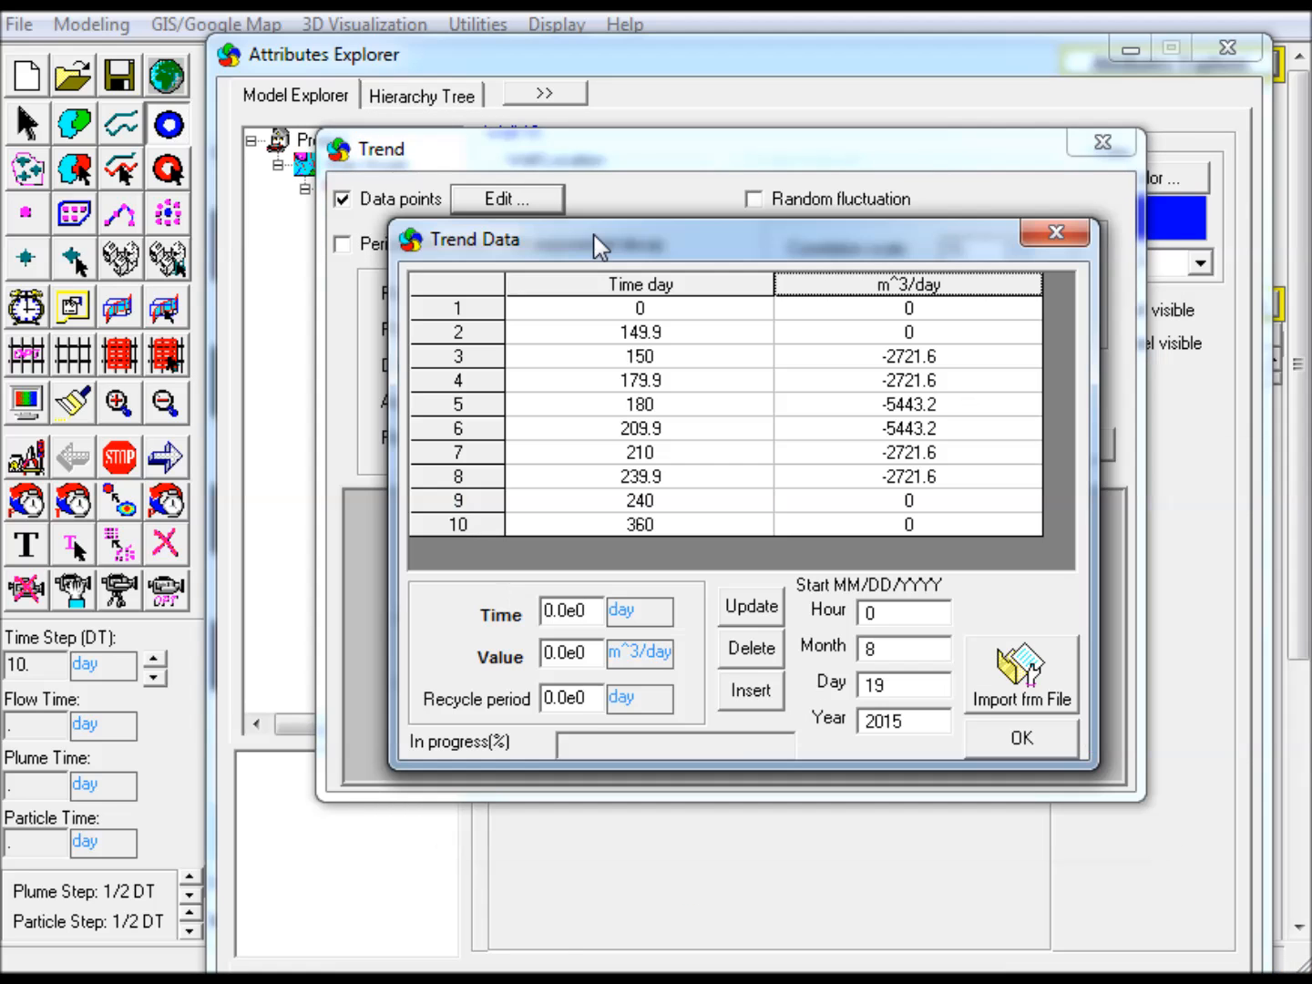
click(659, 332)
click(749, 648)
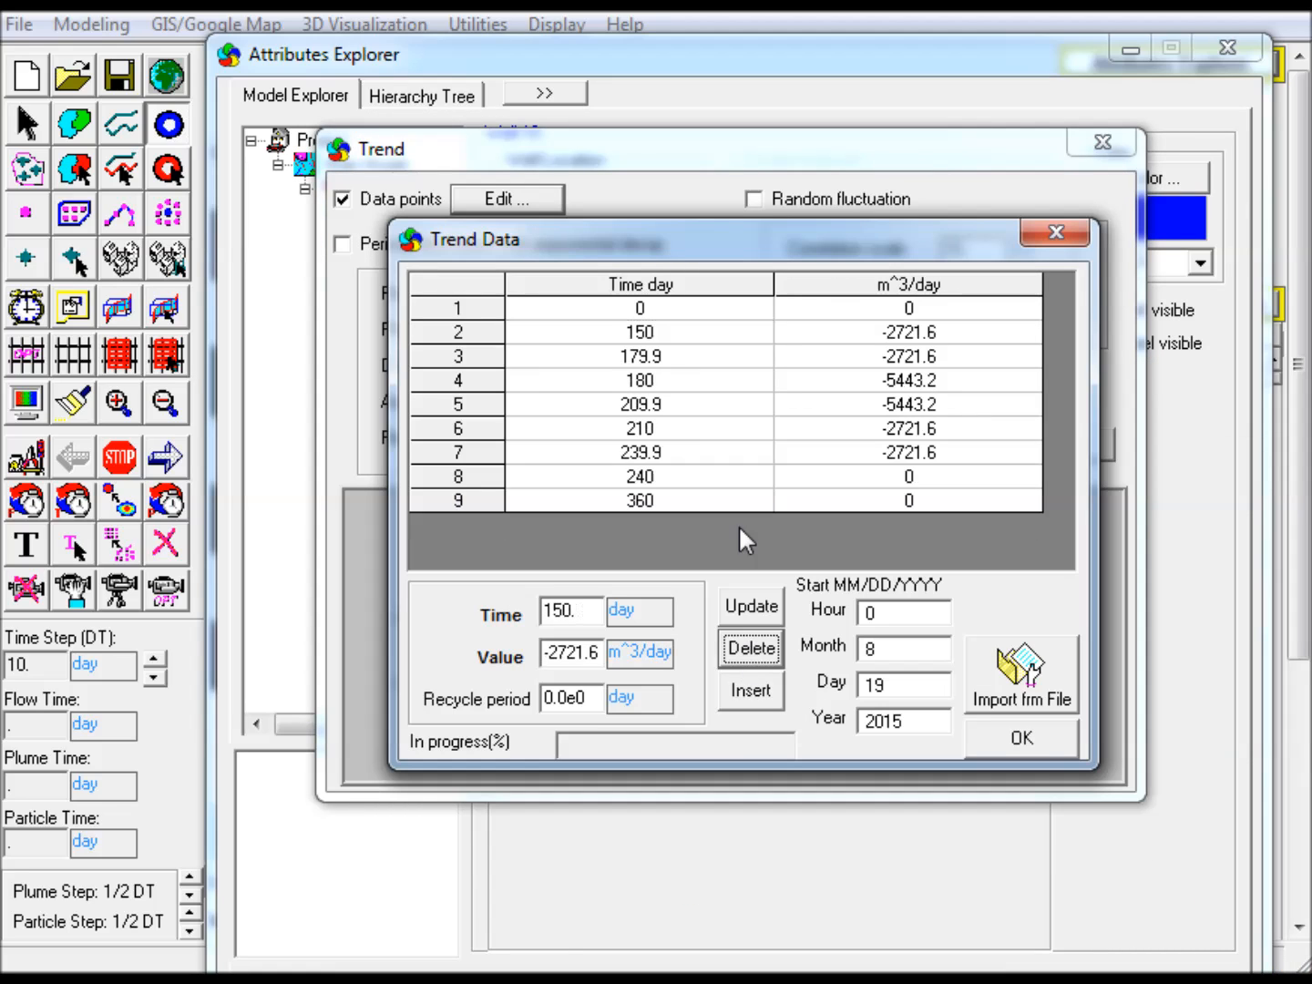
click(671, 334)
click(749, 648)
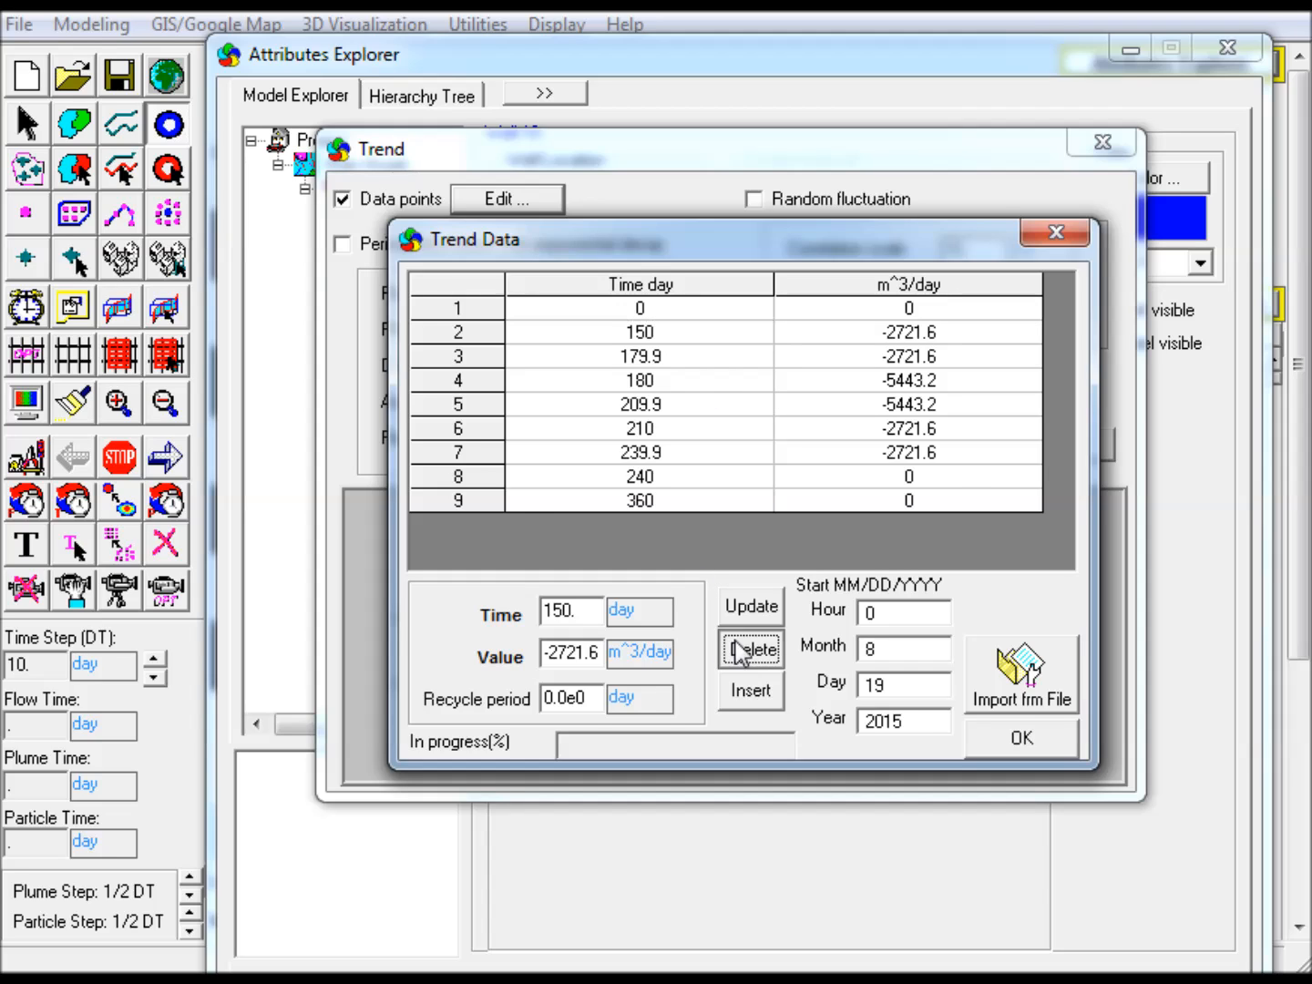
click(698, 330)
click(743, 648)
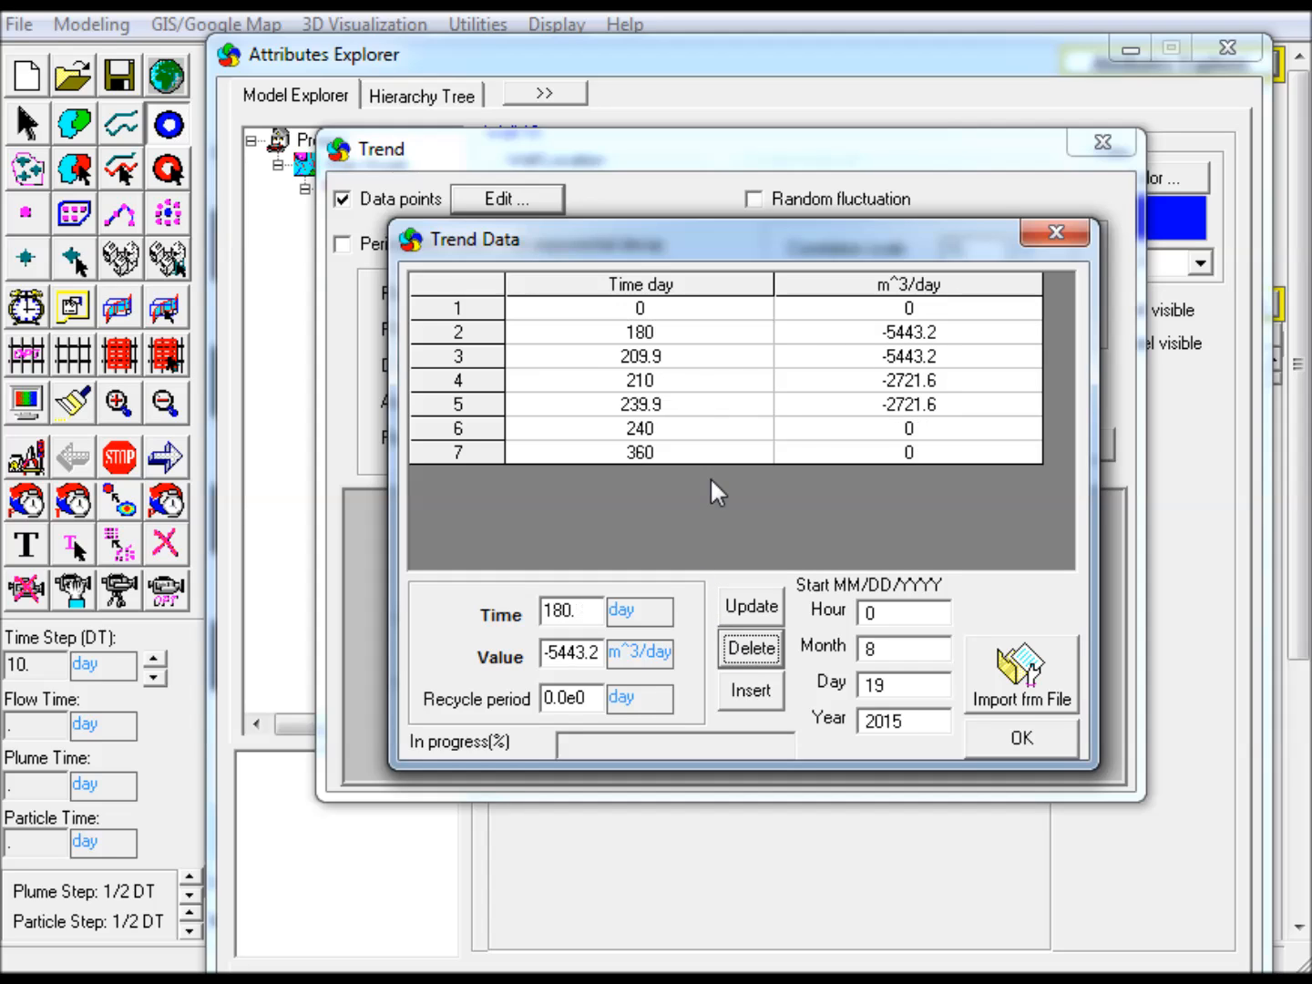
click(697, 363)
click(741, 647)
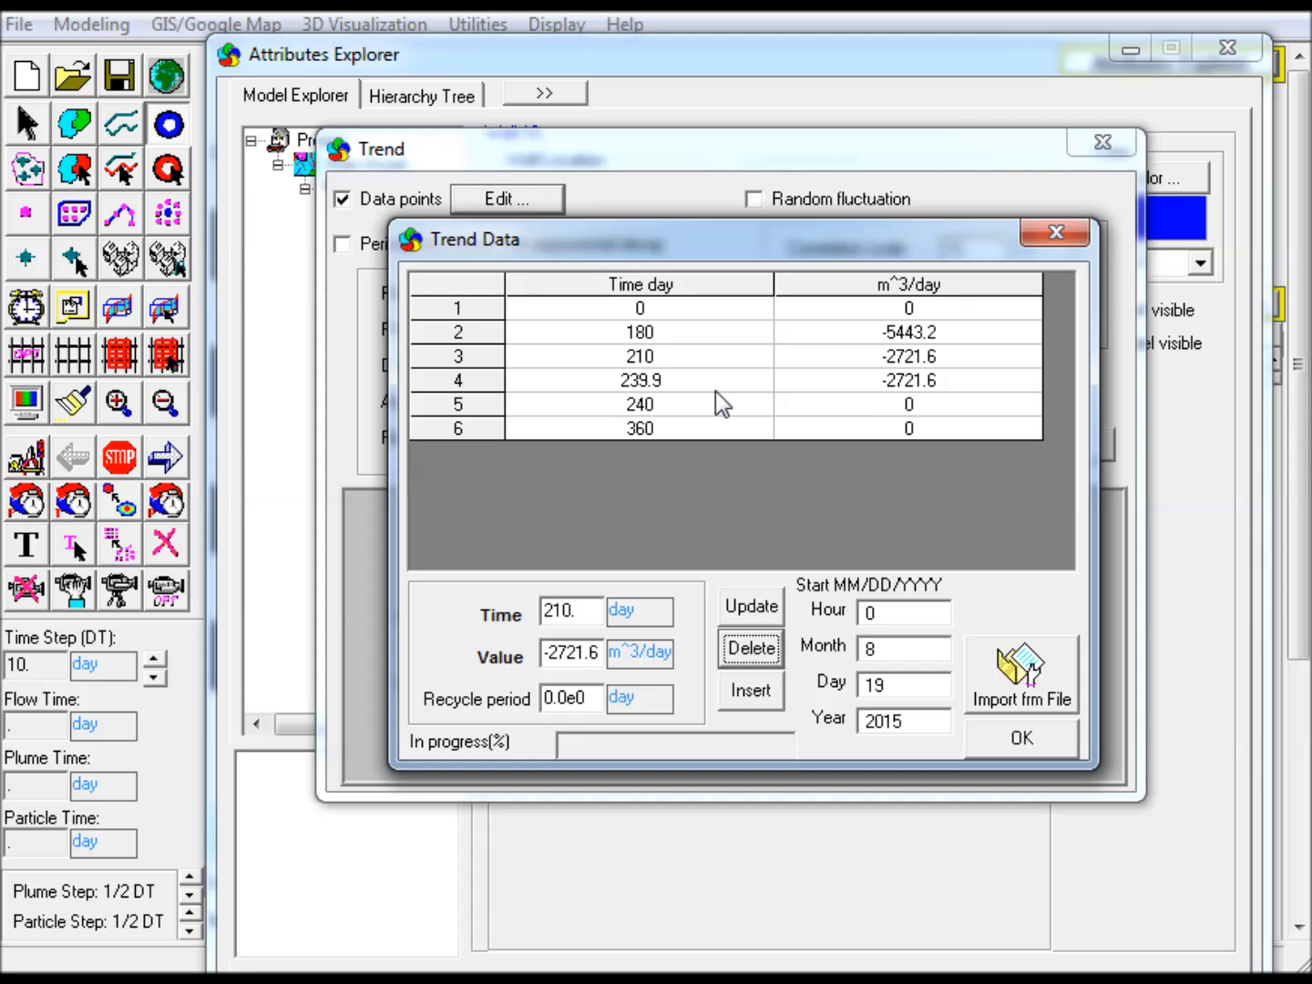
click(688, 355)
click(743, 647)
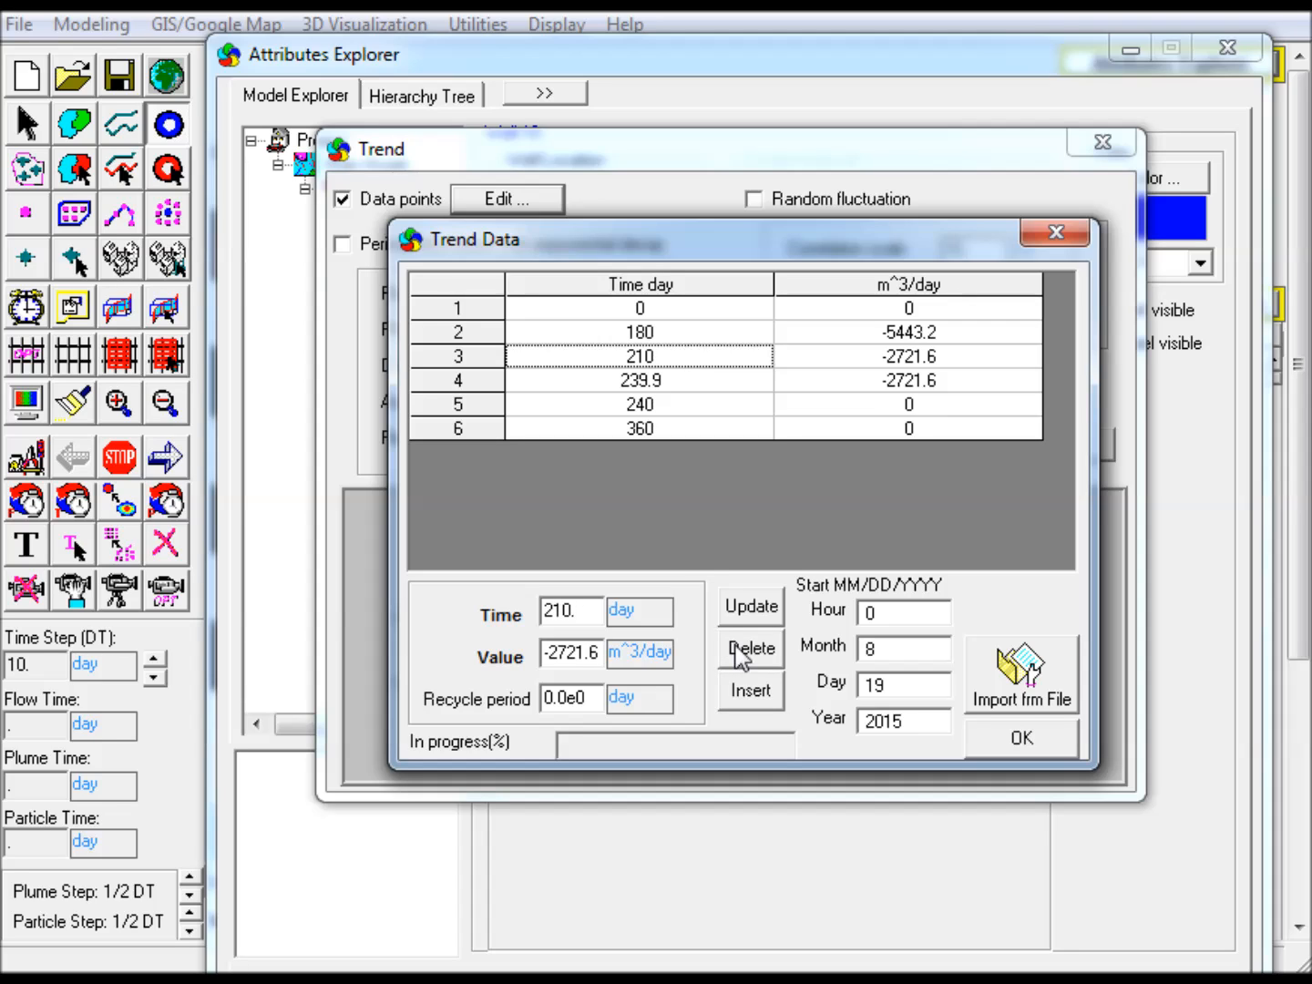
click(672, 354)
click(736, 650)
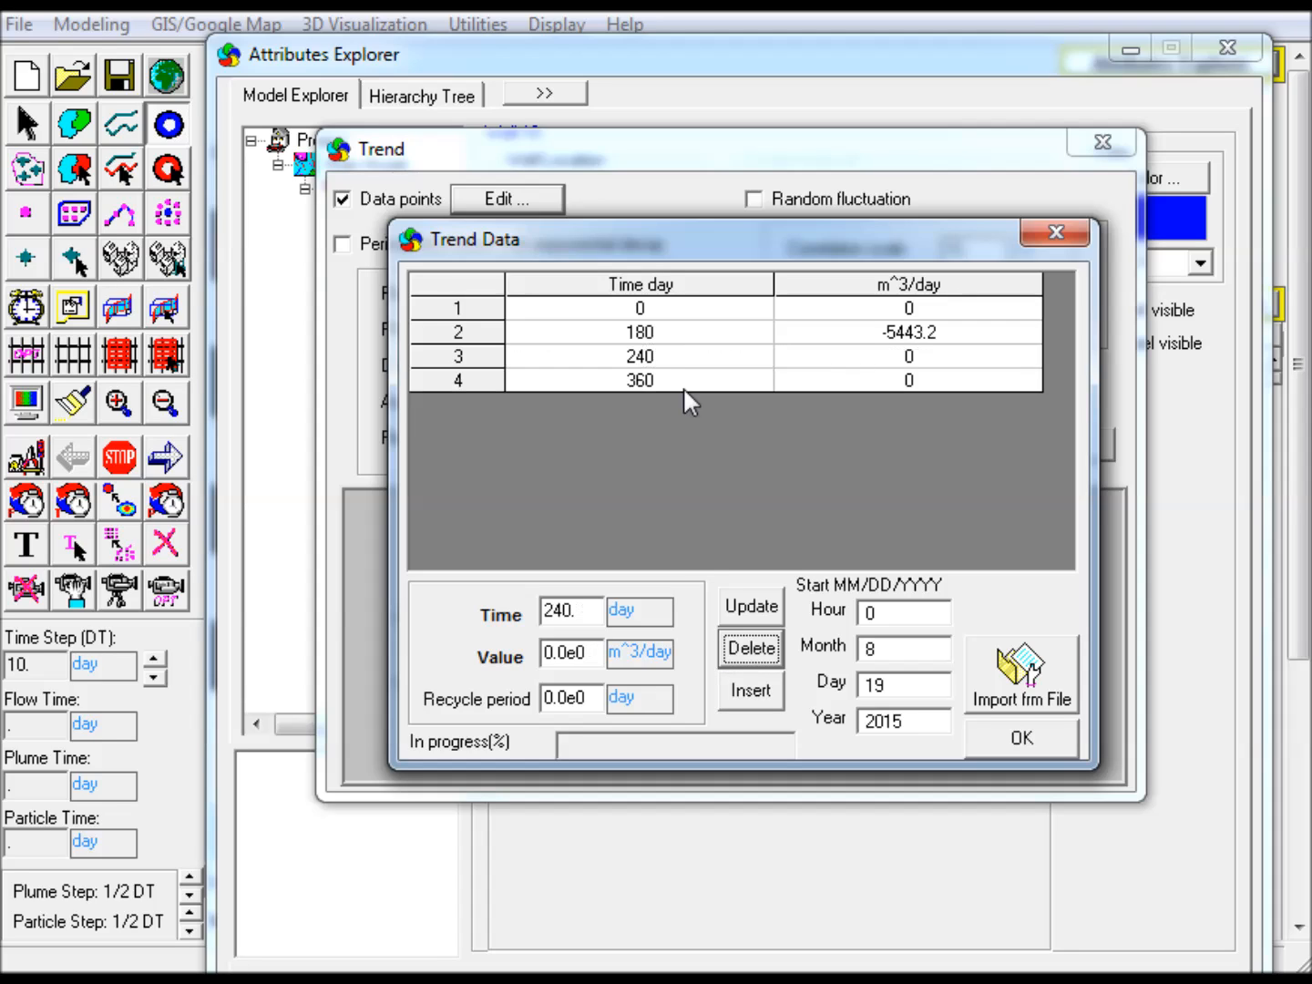
click(661, 358)
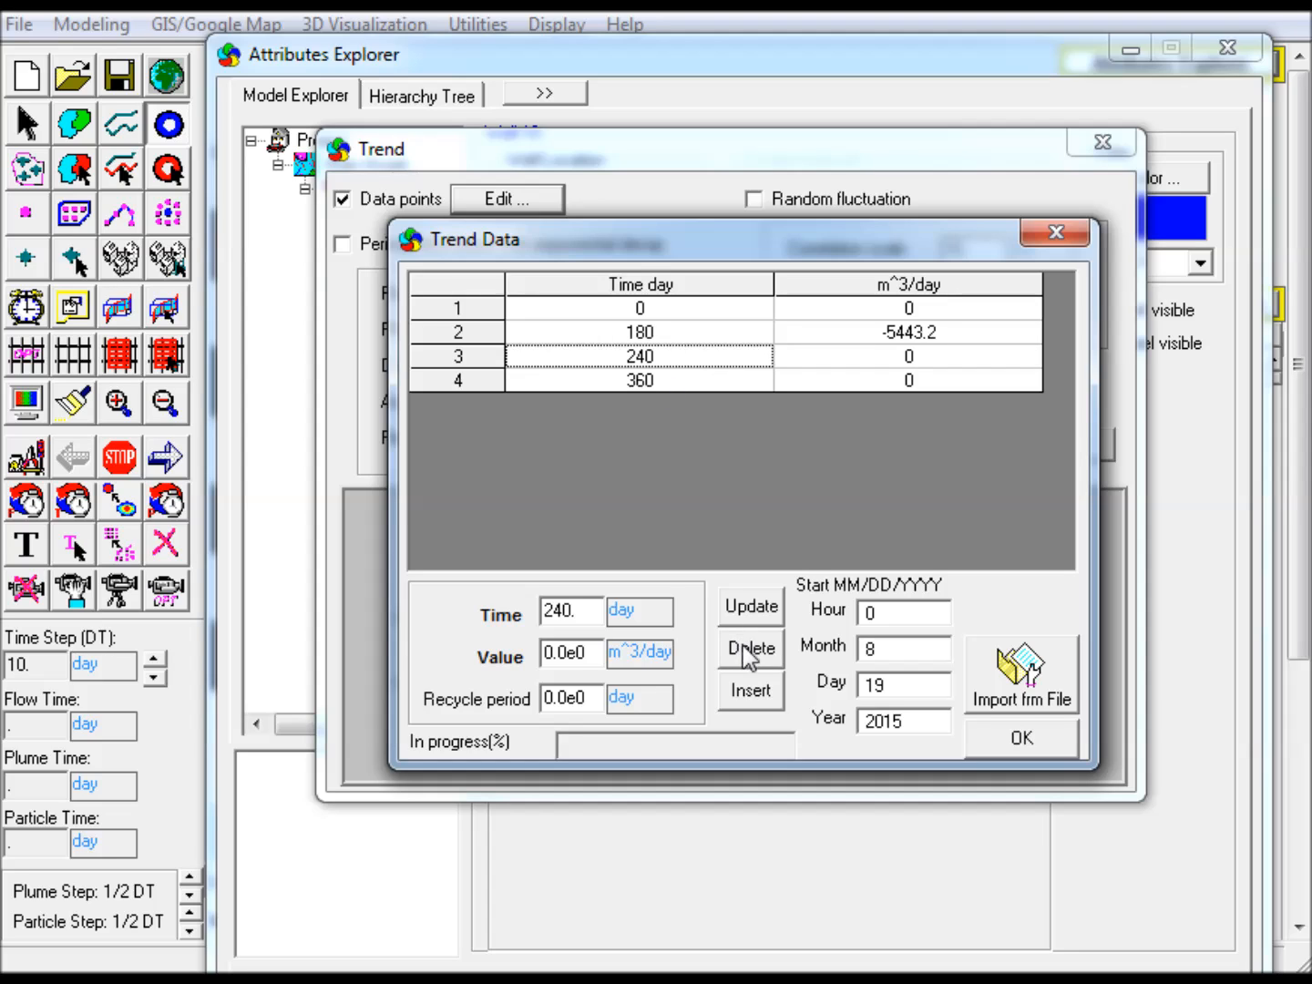
click(746, 649)
click(684, 356)
click(745, 647)
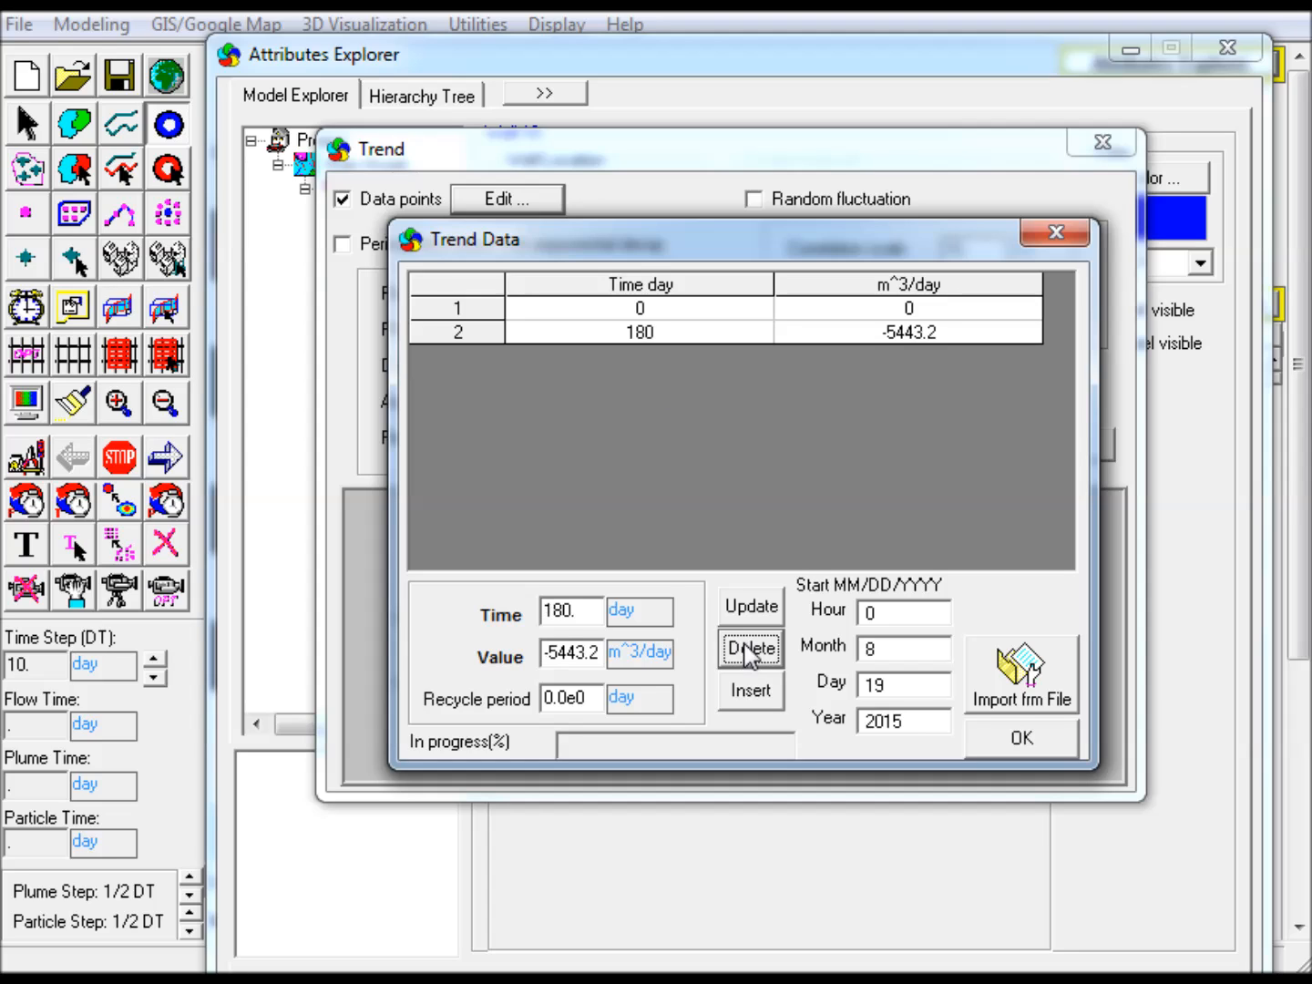
Insert a trend data point at 90 days with a value of -2500 m^3/day
click(713, 335)
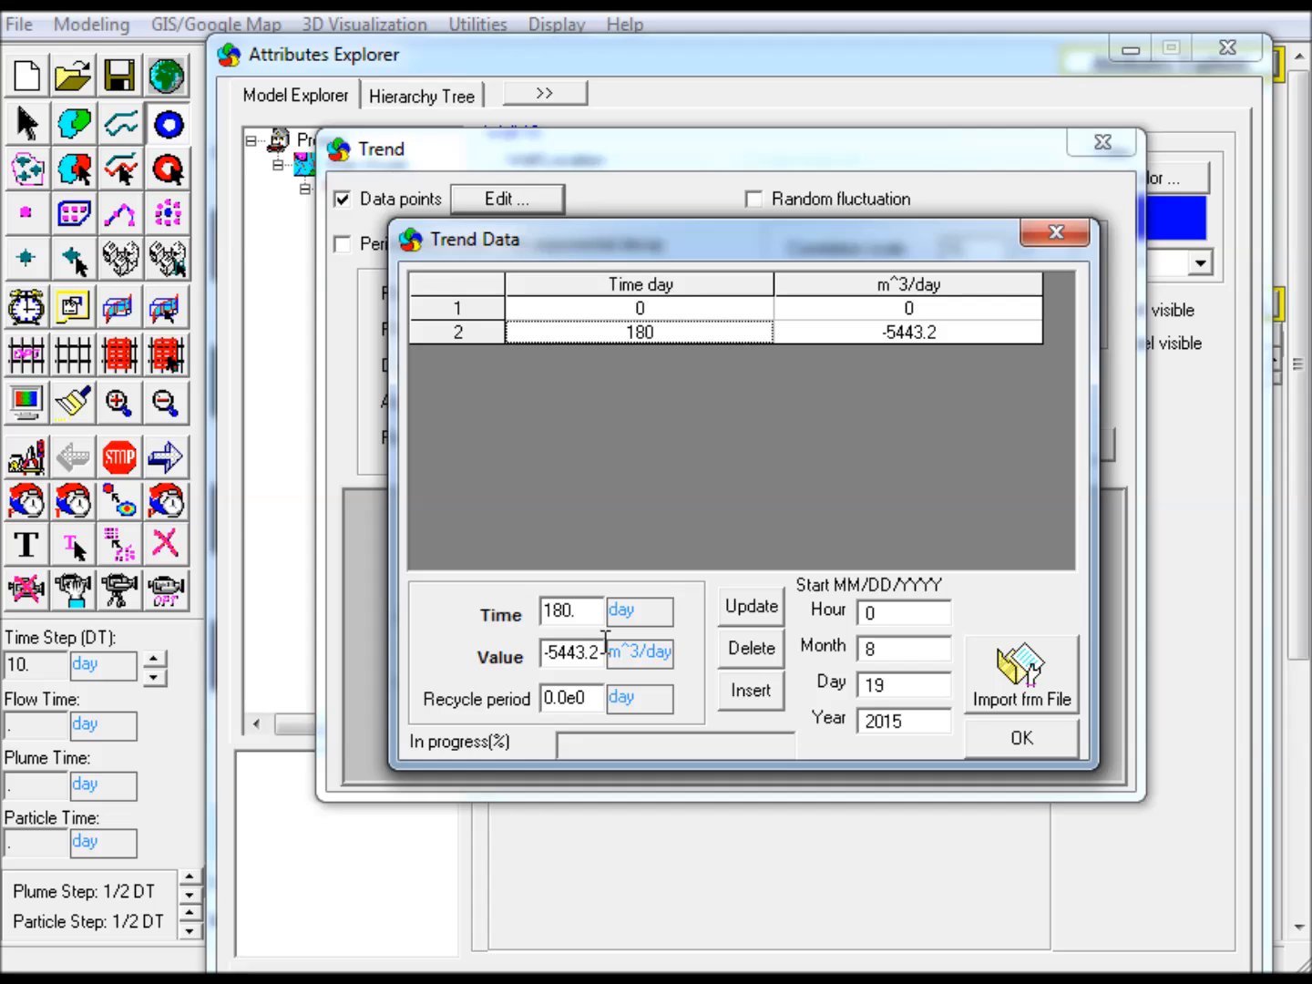
drag(588, 615, 406, 605)
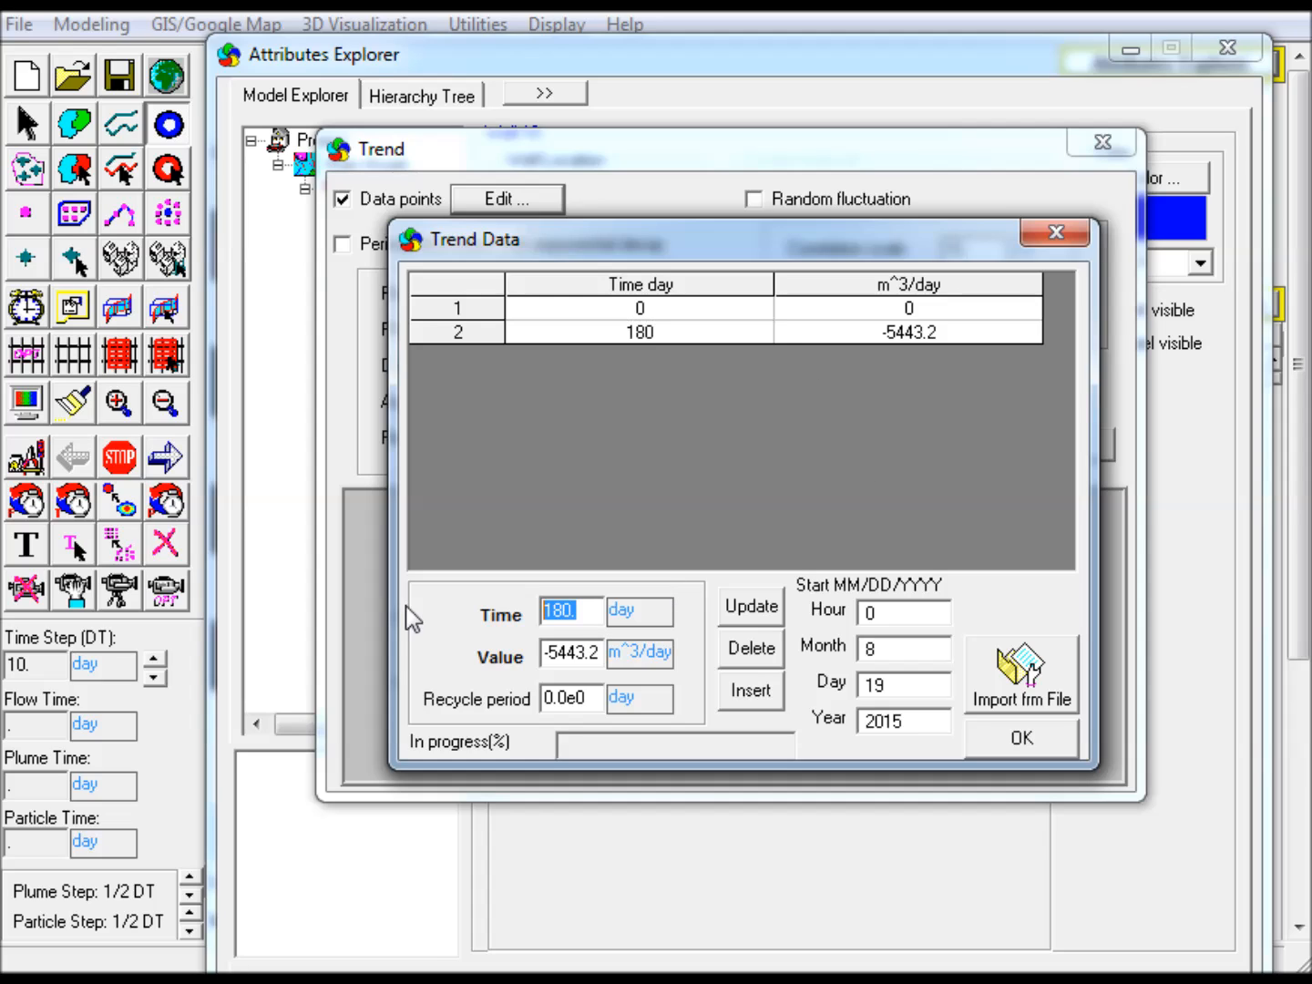
text(90)
drag(553, 652, 688, 681)
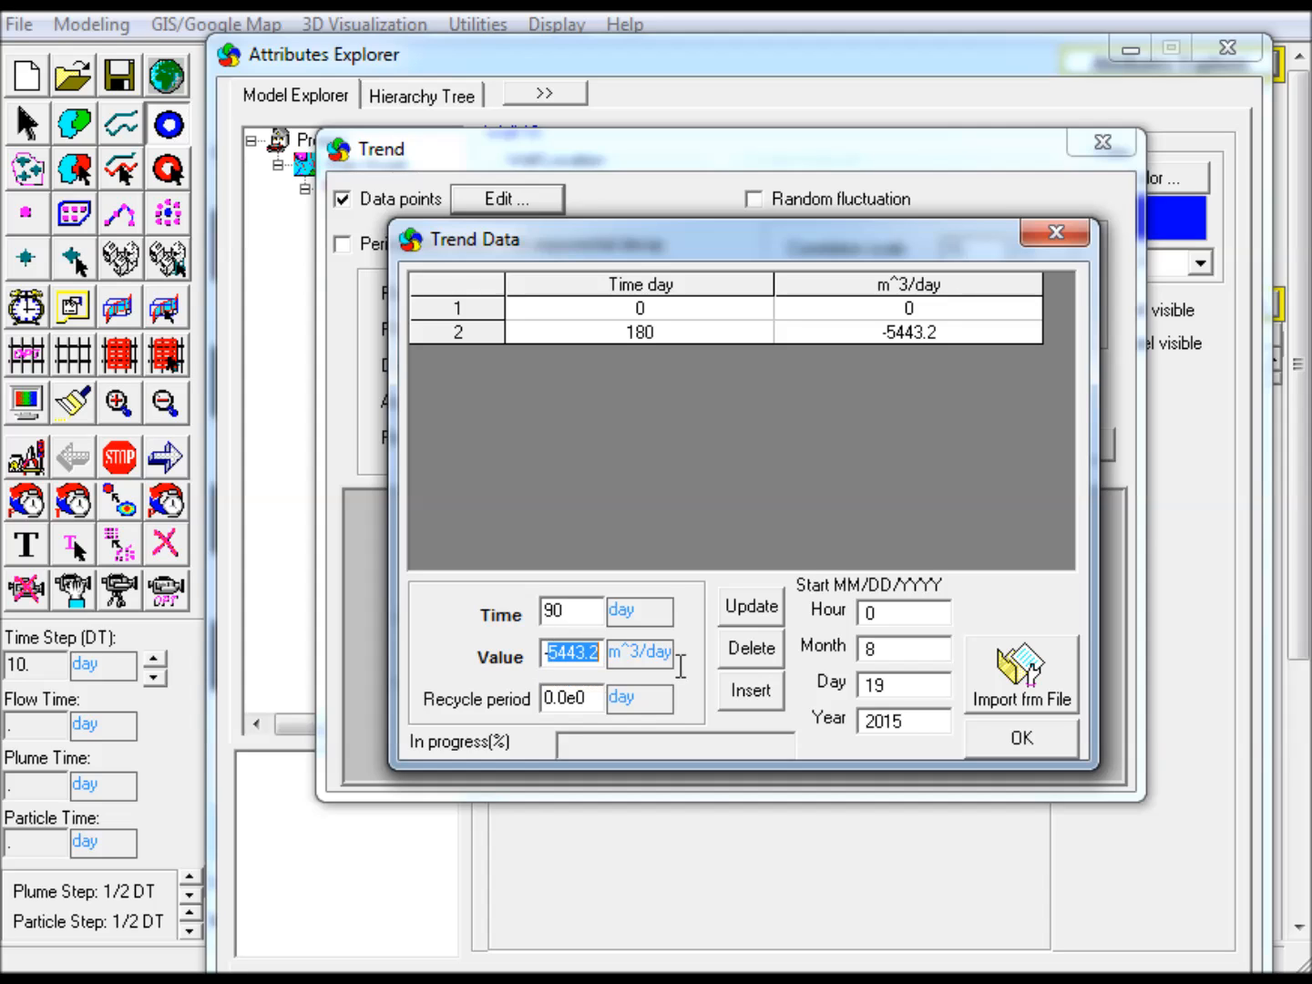
text(-2500)
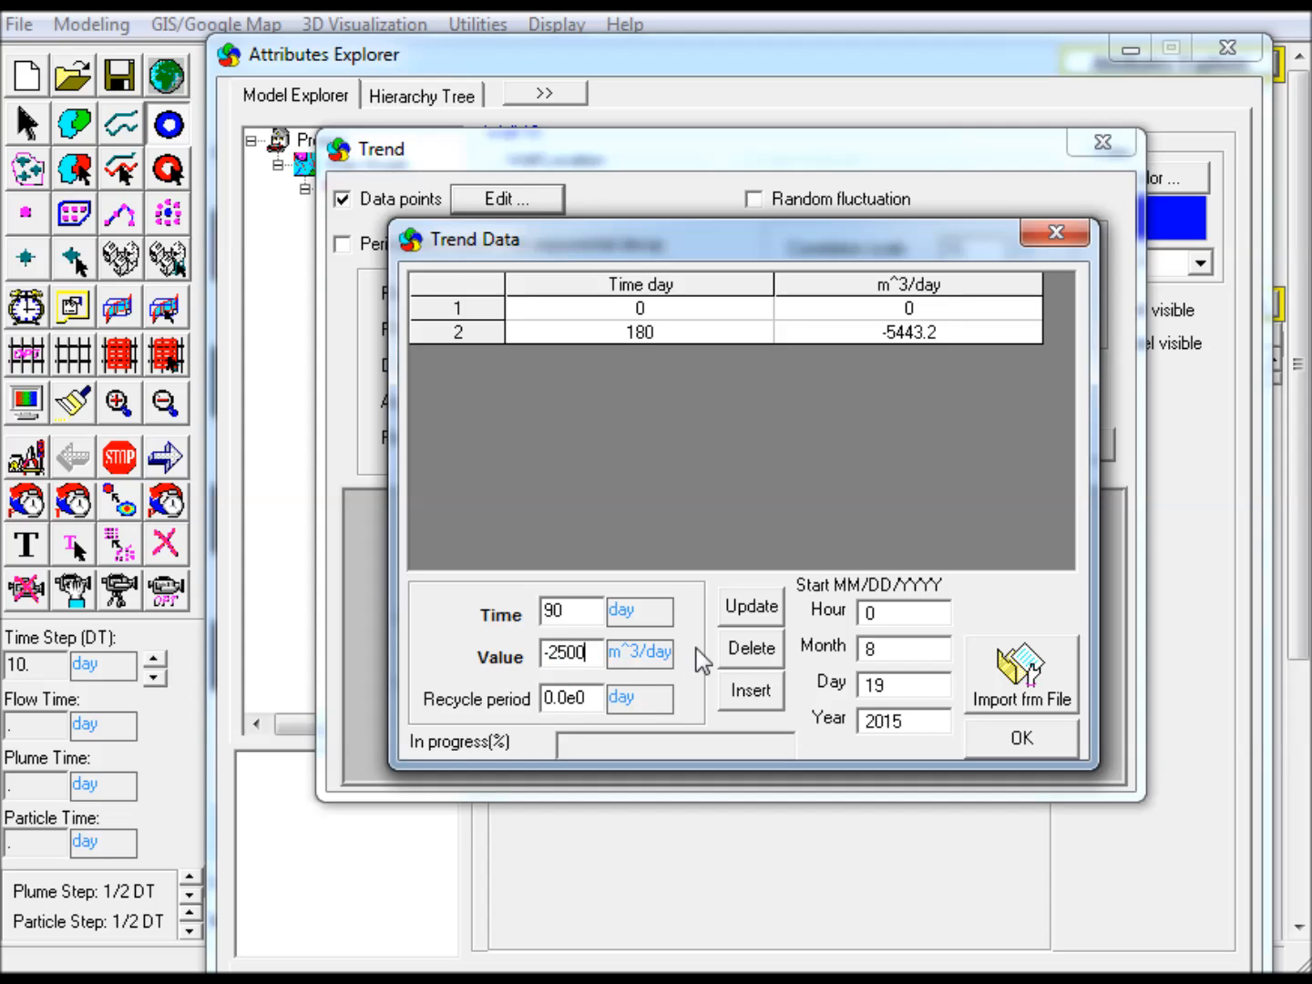
click(745, 693)
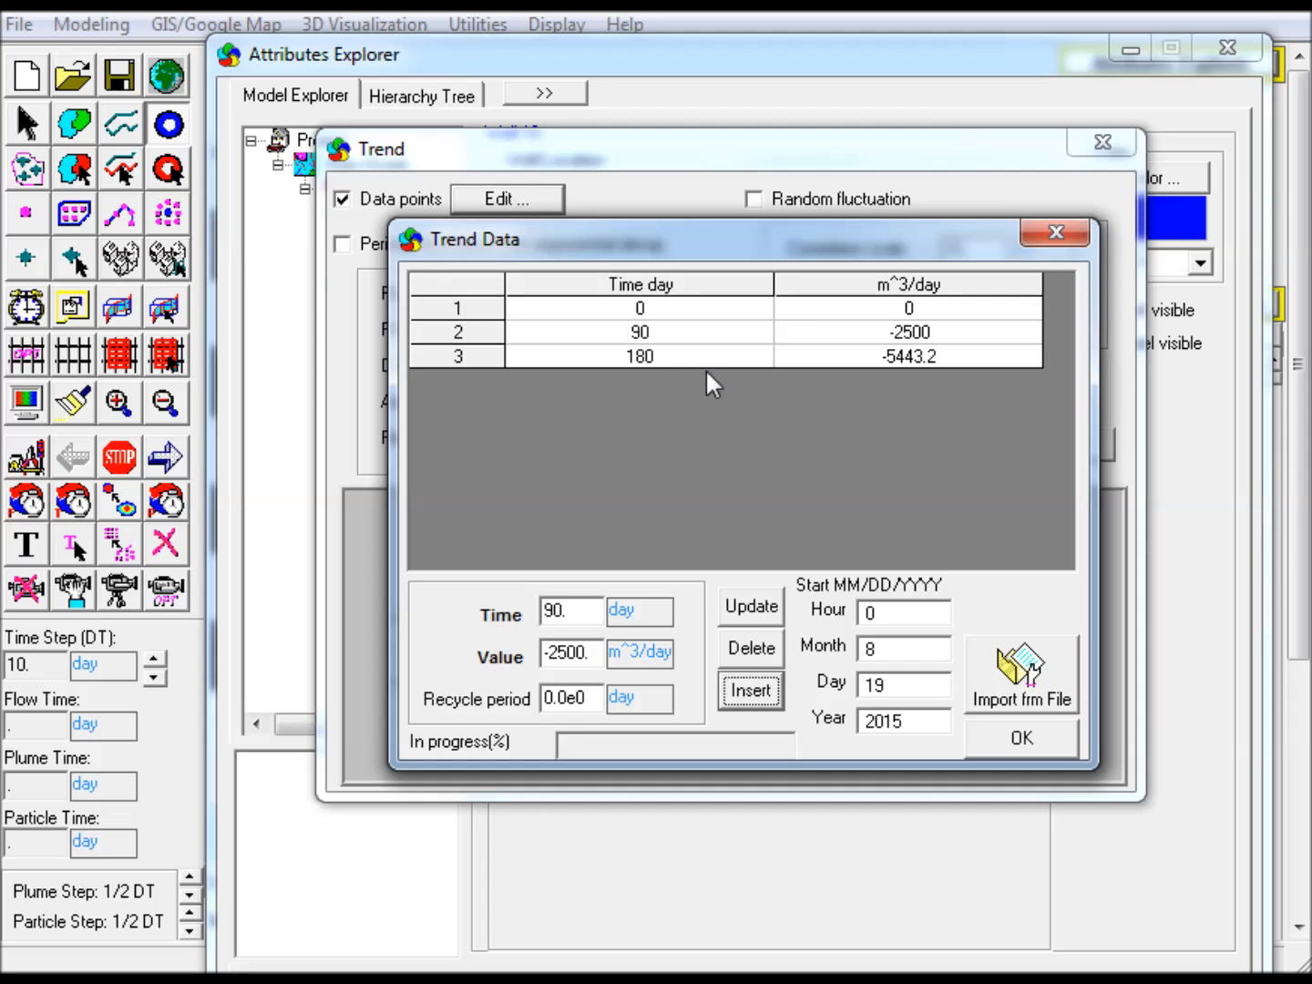
Replace the well's 180-day trend data point with one of -5000 m^3/day at the same time
click(661, 355)
drag(599, 651, 455, 656)
text(-5000)
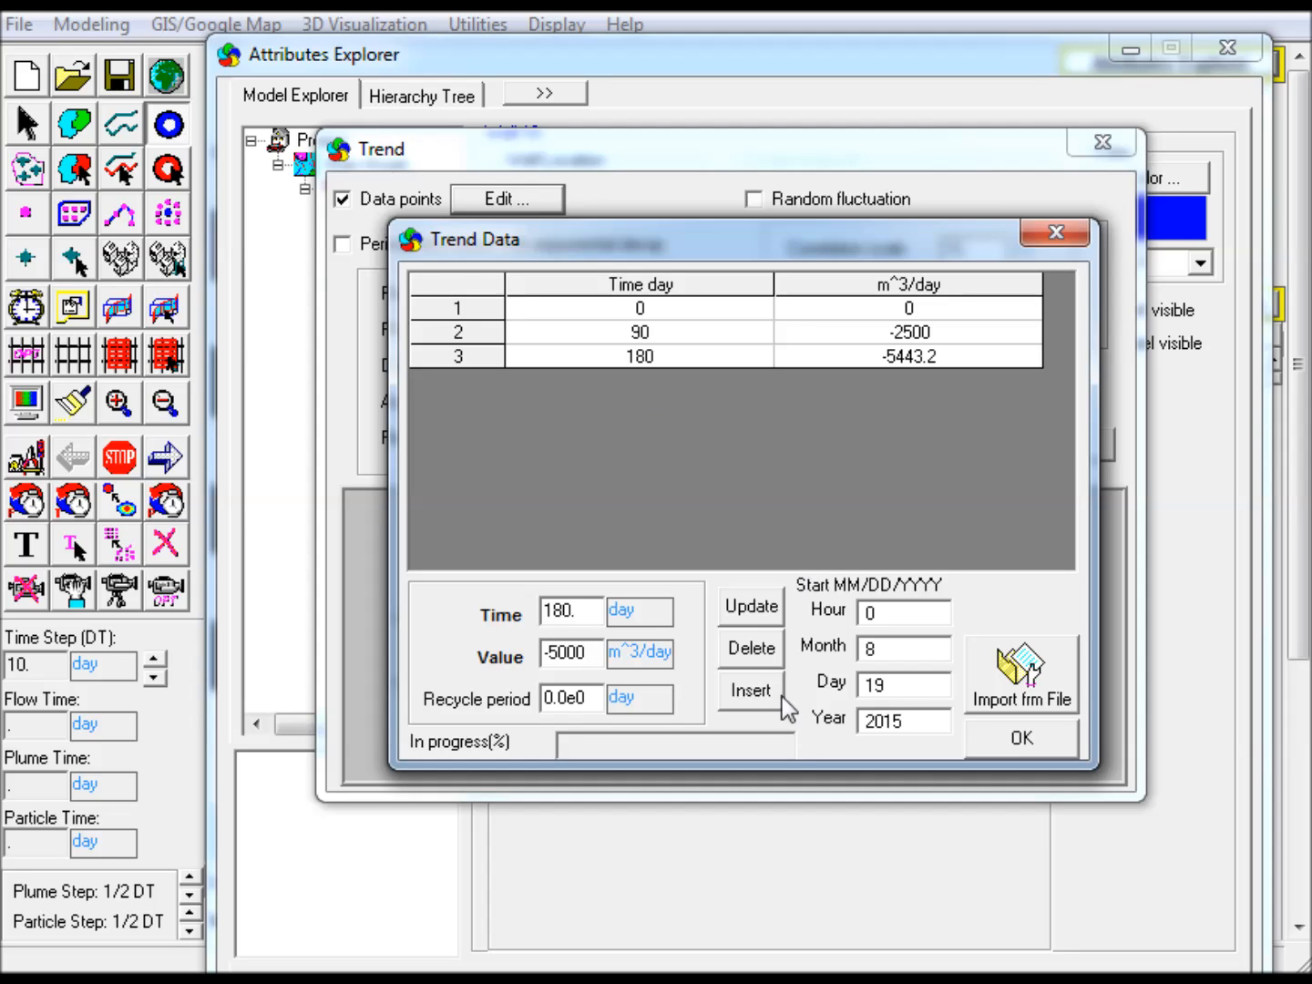
click(752, 694)
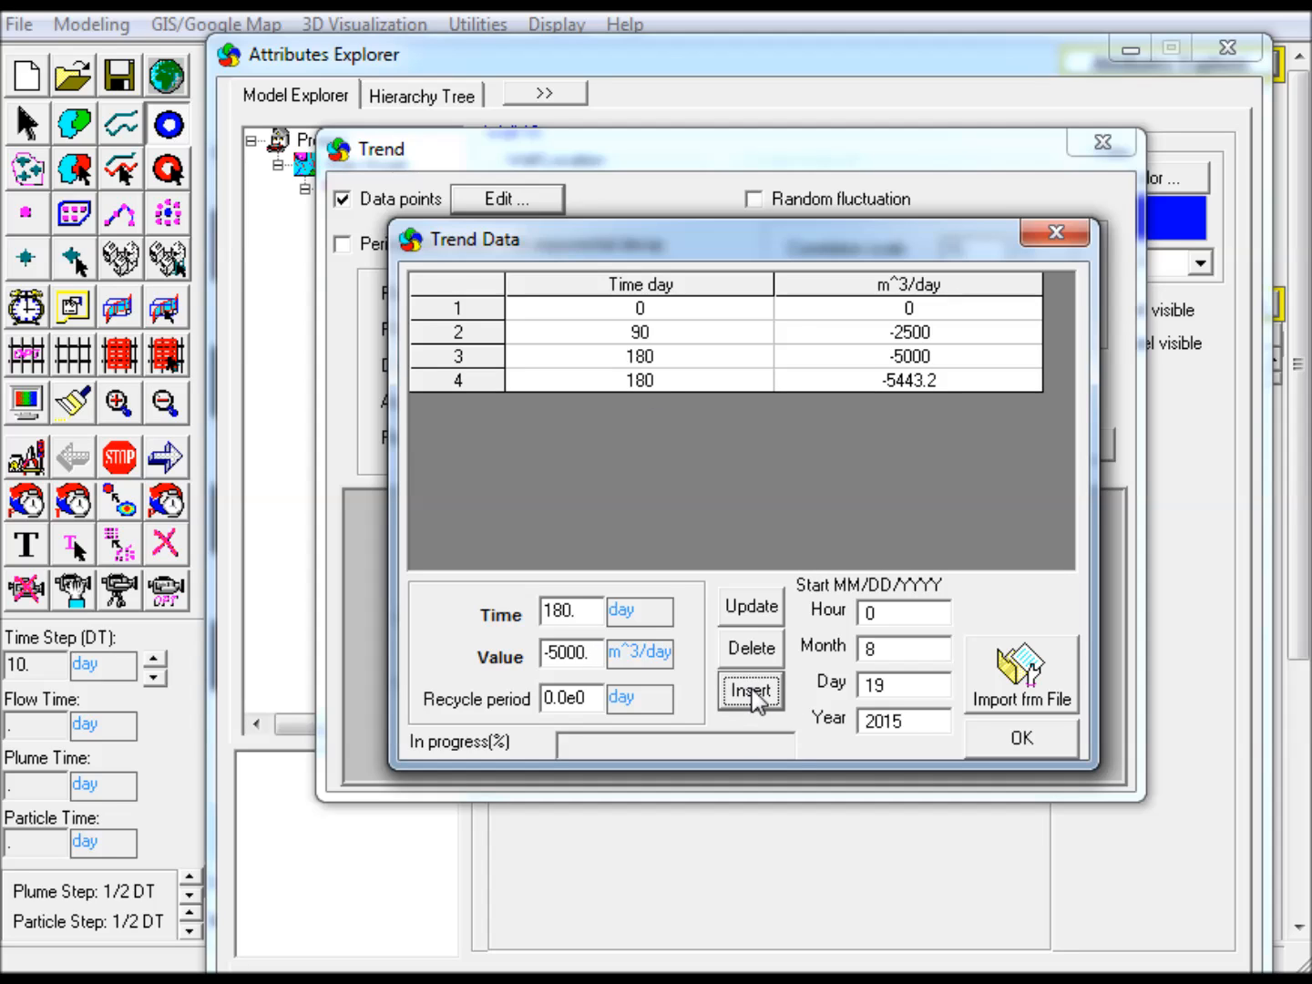
click(681, 380)
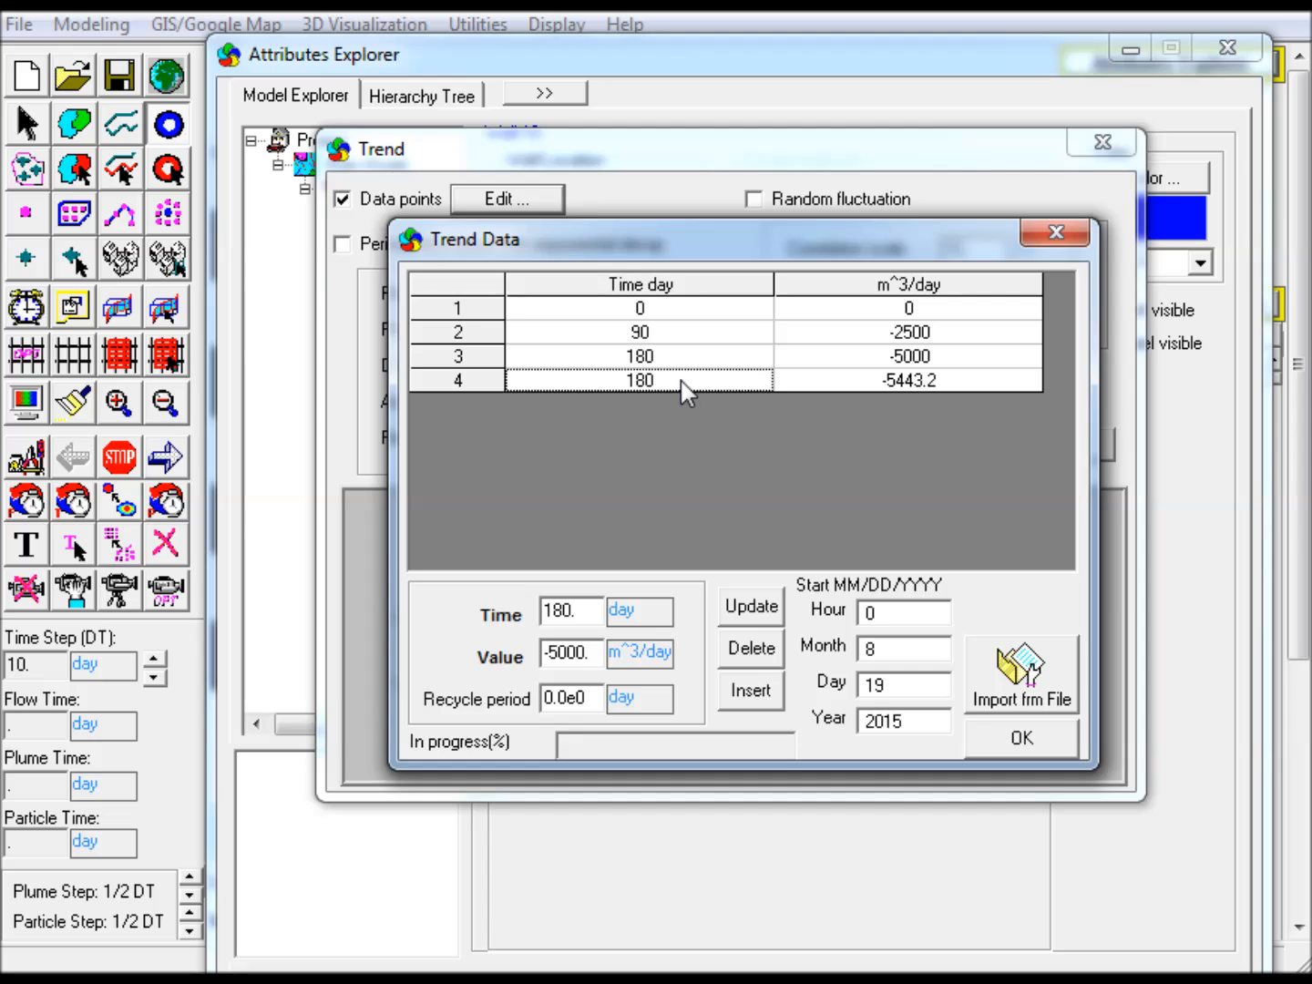
click(750, 647)
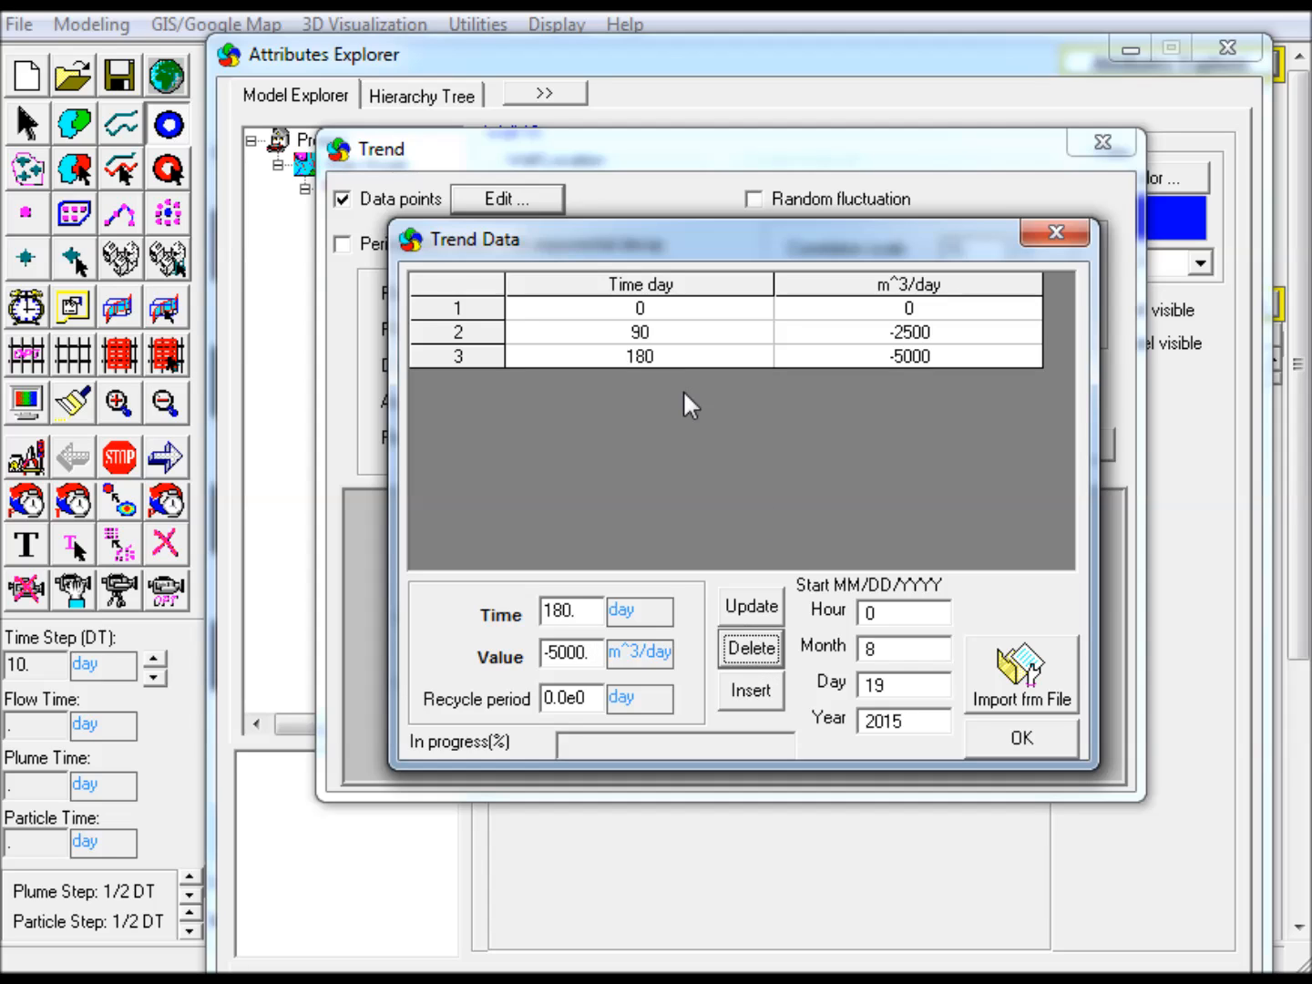
Insert a trend data point at 3650 days with -5000 m^3/day and accept the well's pumping schedule
drag(586, 612, 361, 612)
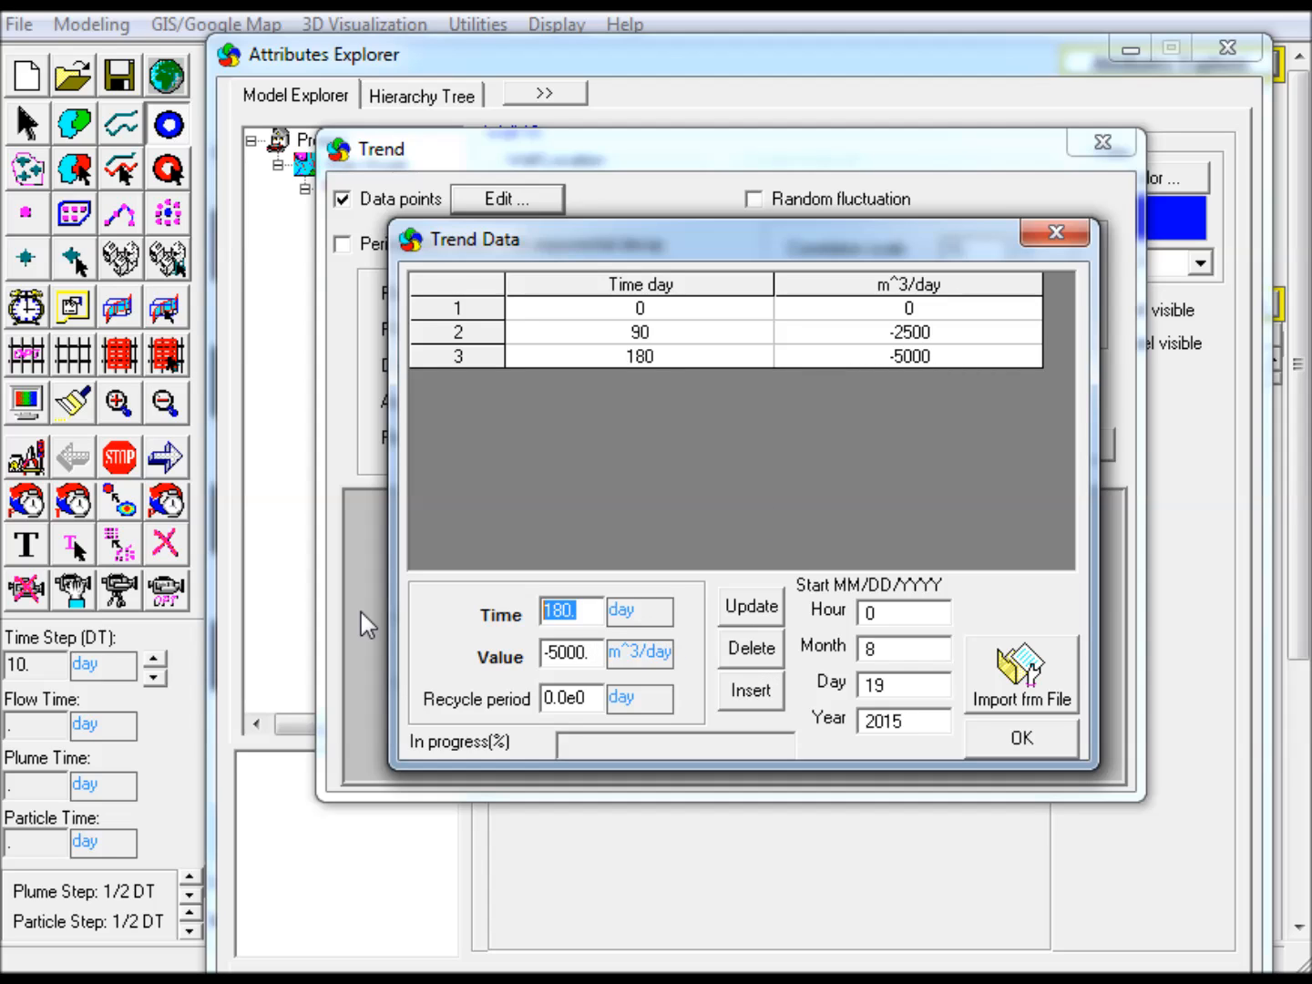
text(3650)
click(752, 695)
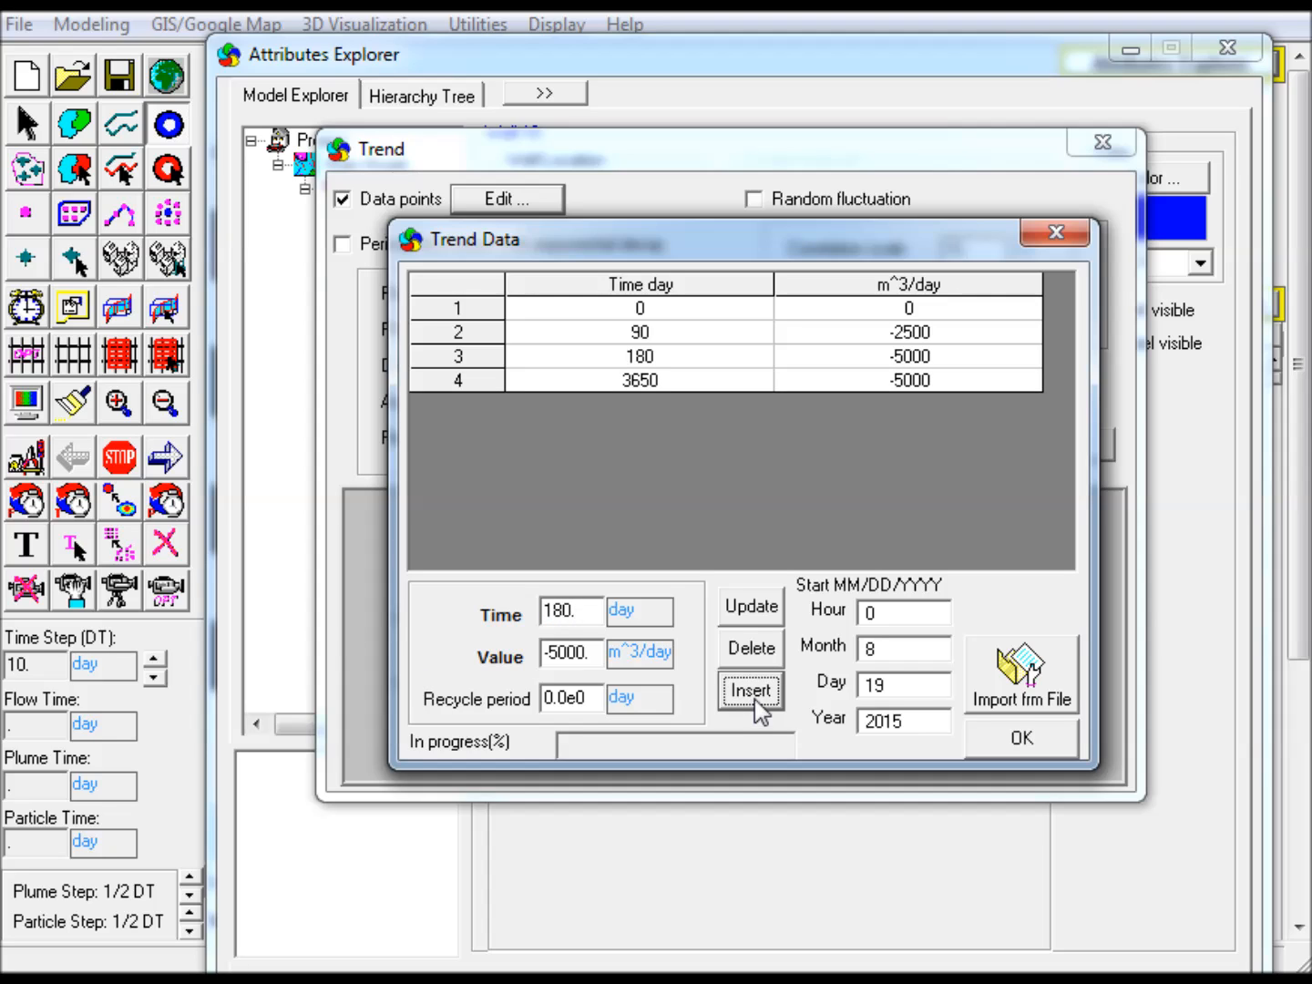
click(1018, 735)
click(915, 442)
click(1028, 446)
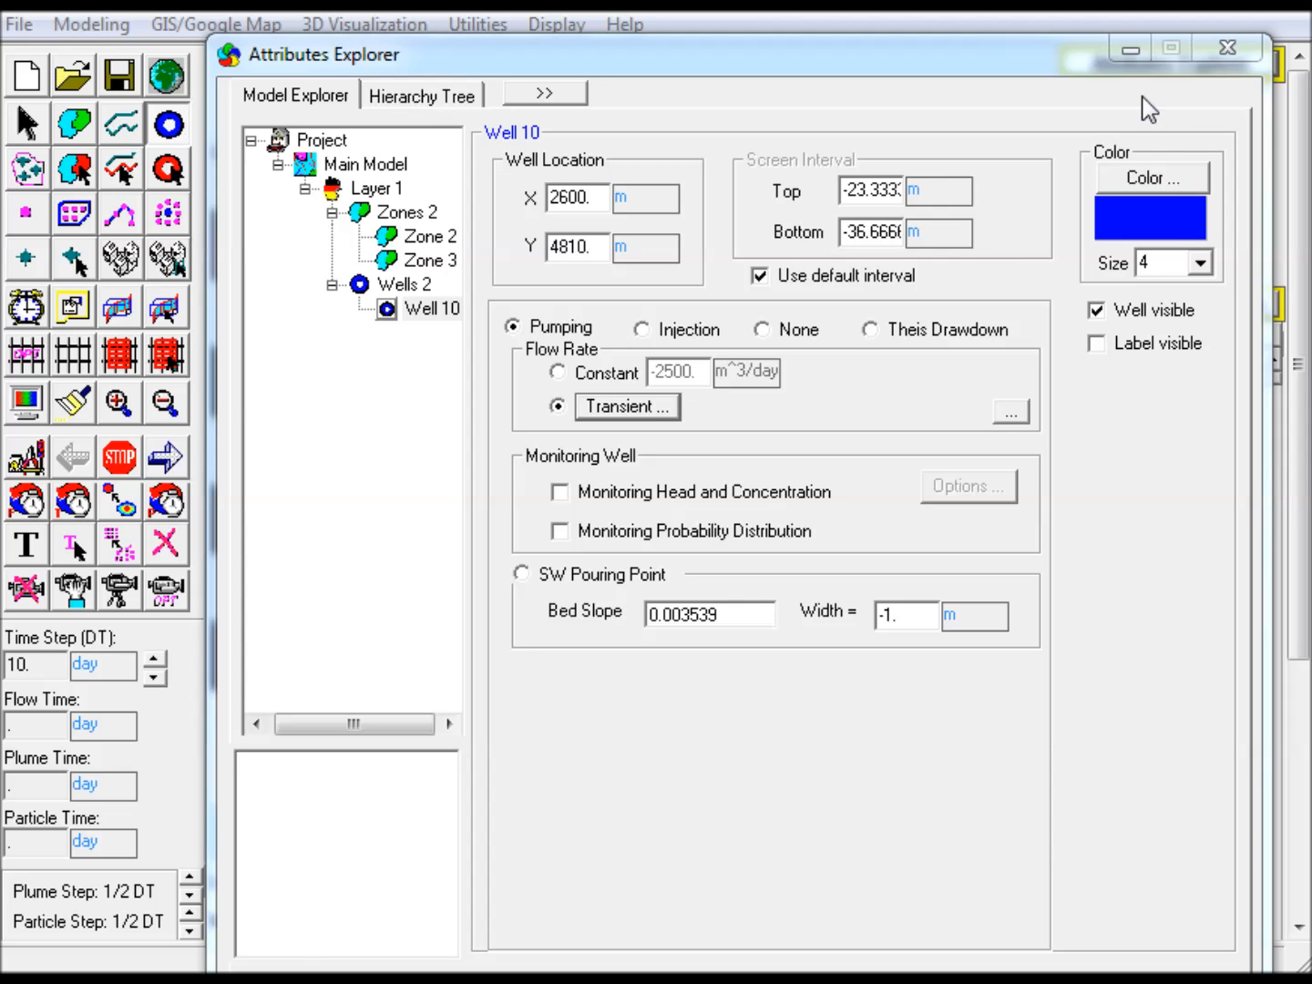
click(1130, 51)
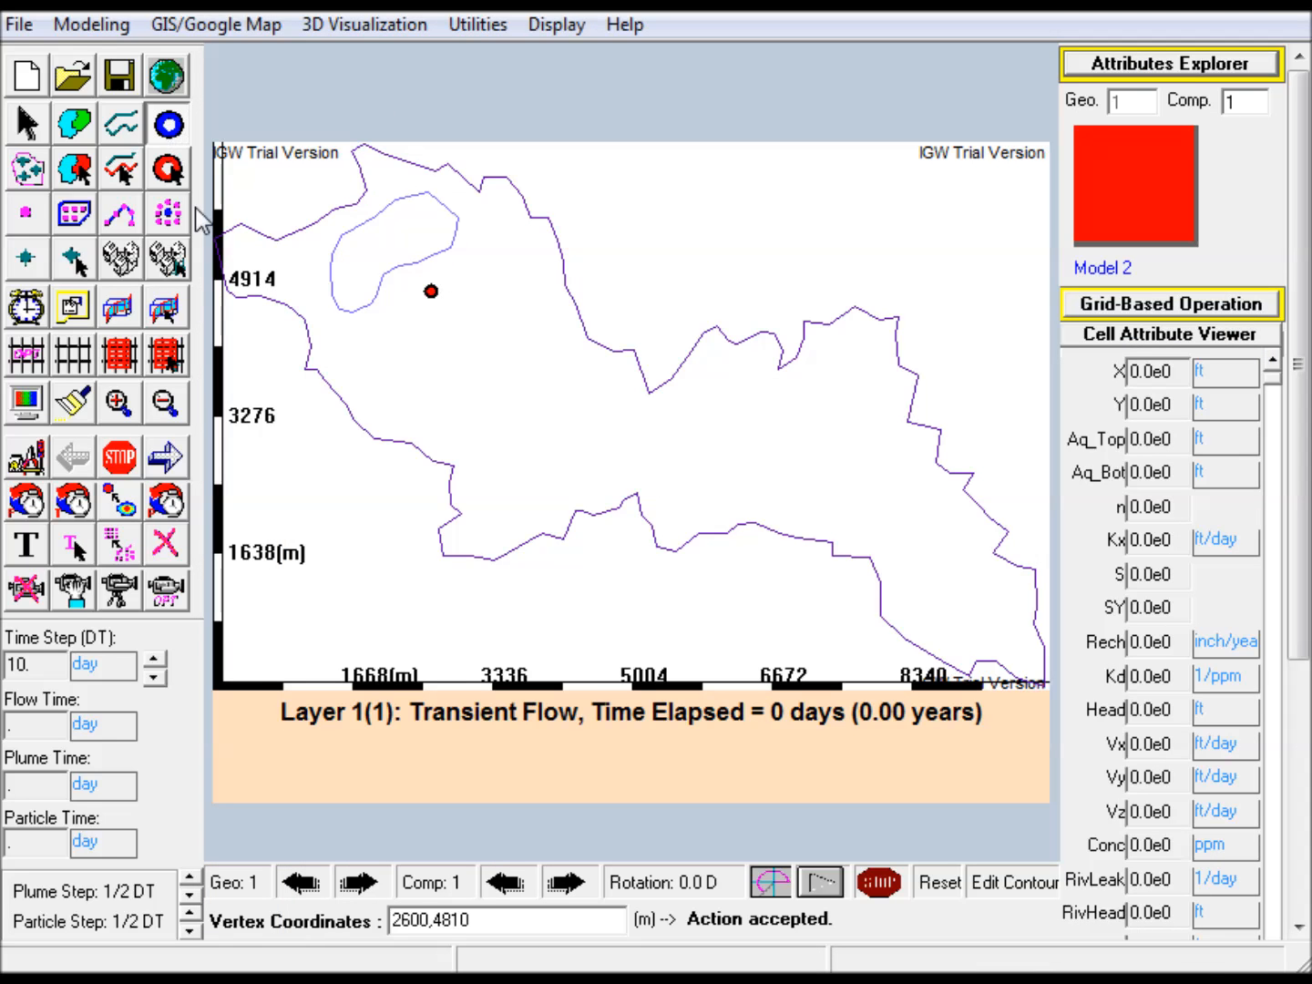
Add a second well at vertex coordinates 2700,4710 m
drag(479, 920, 393, 922)
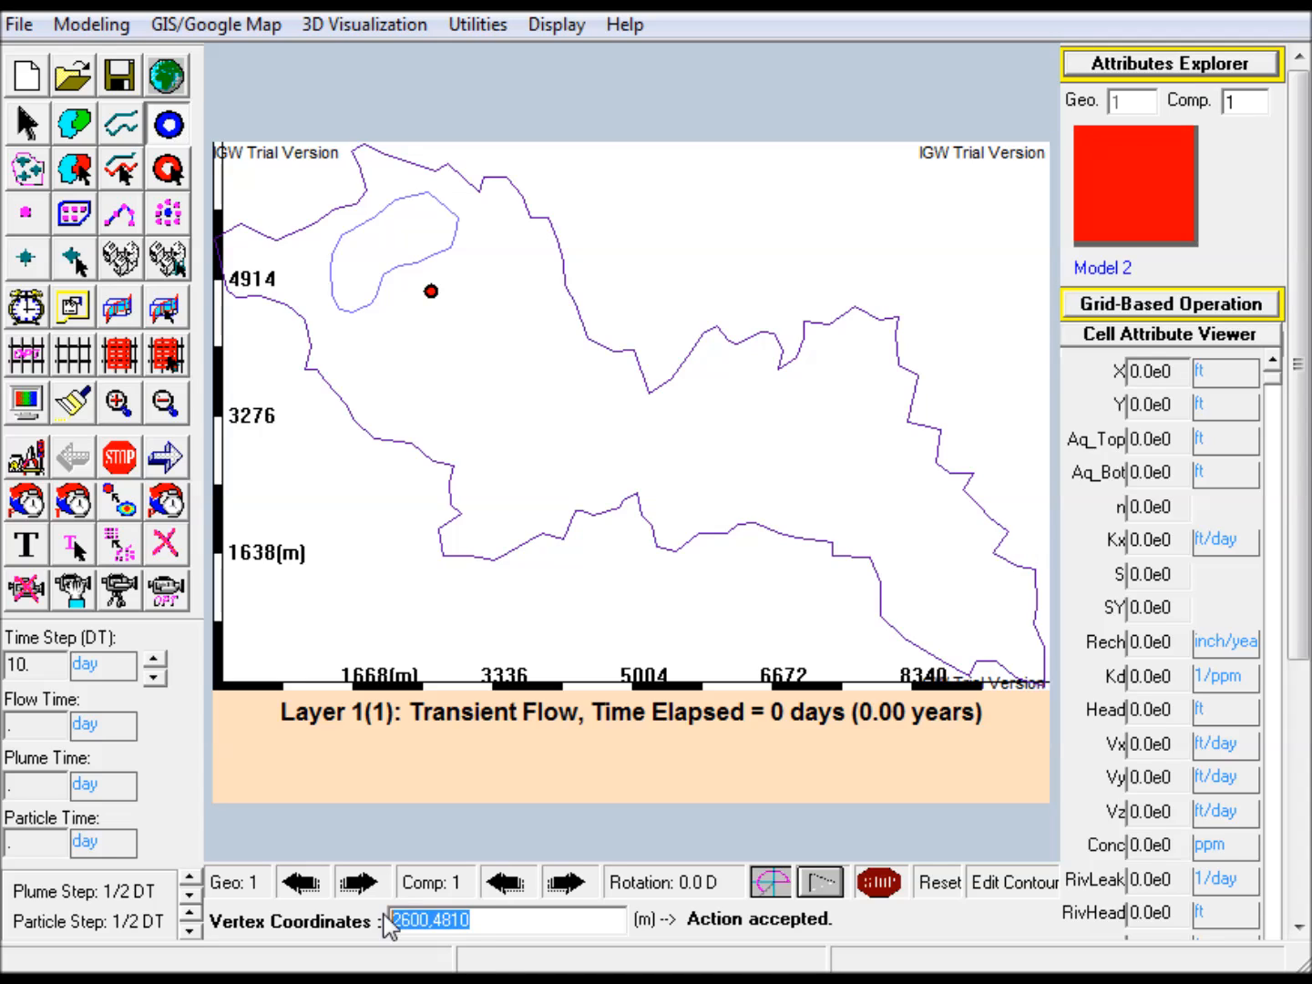
text(2700,4710)
key(Return)
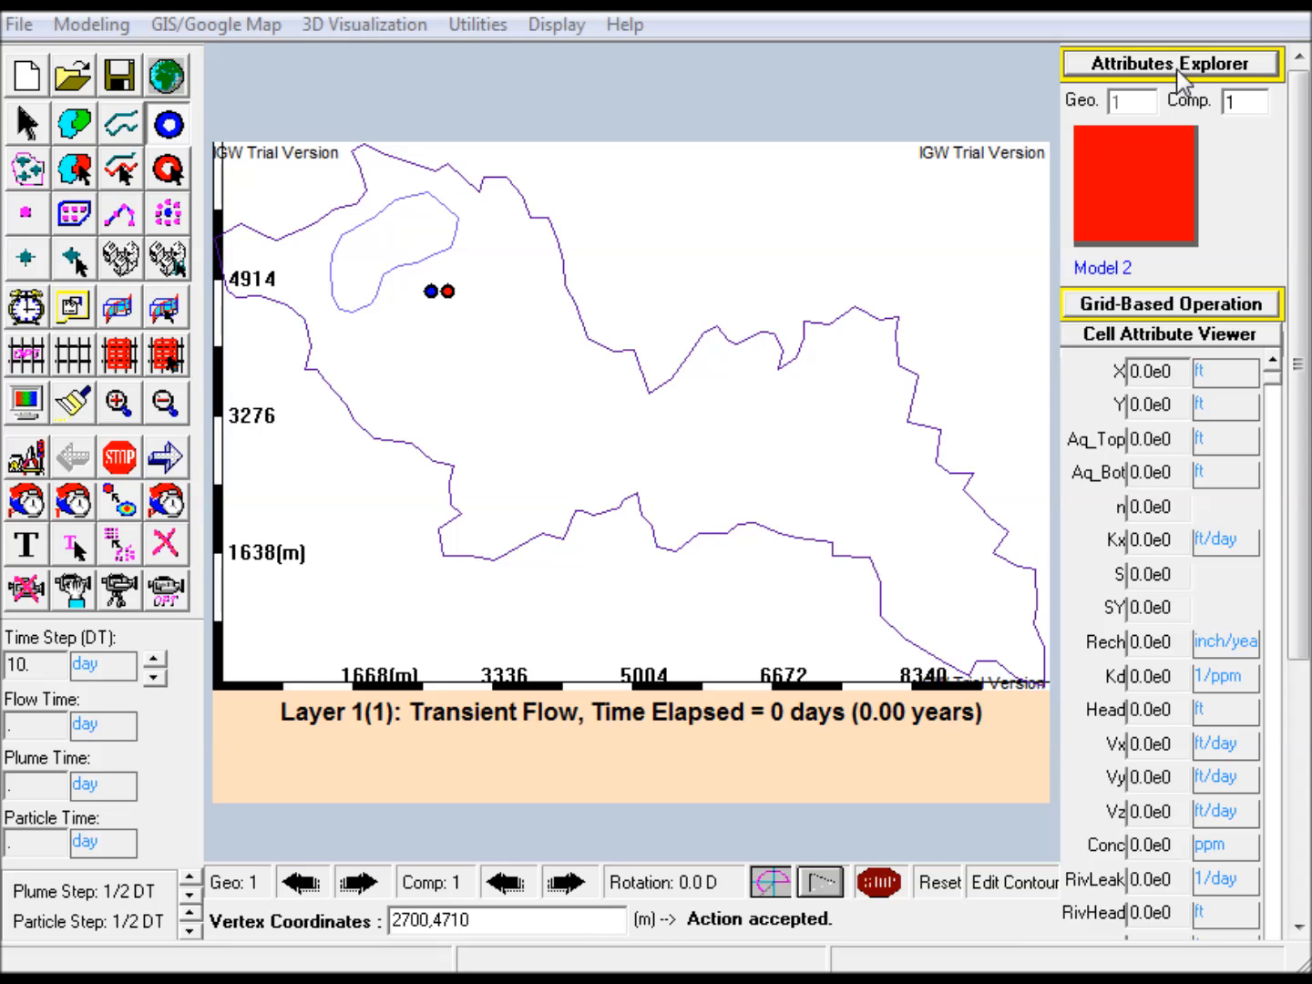
Set the second well's flow type to None and enable Monitoring Head and Concentration for it
drag(893, 131, 544, 91)
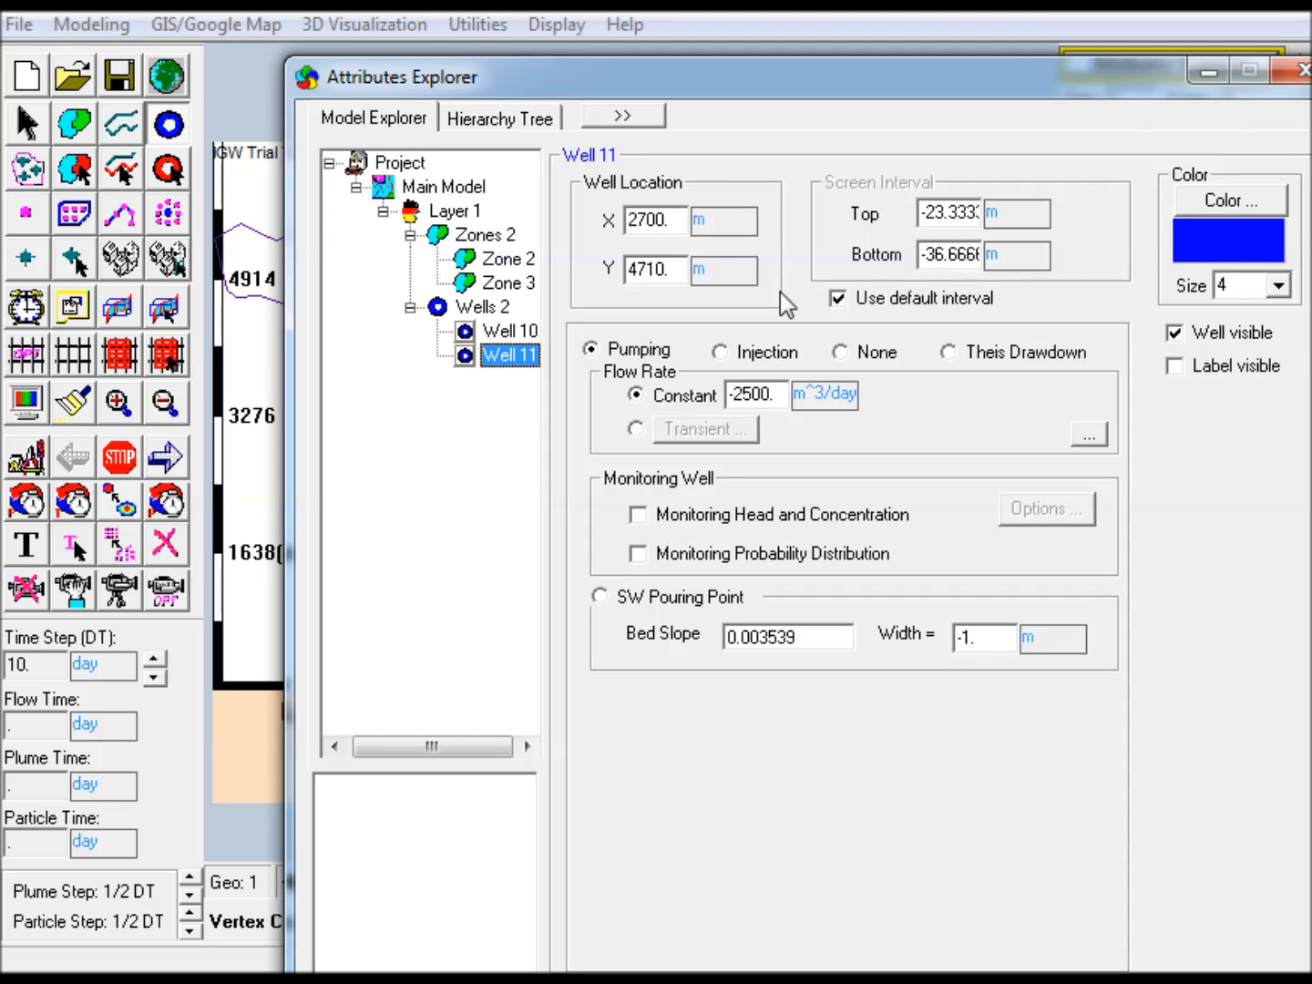
click(840, 353)
click(638, 419)
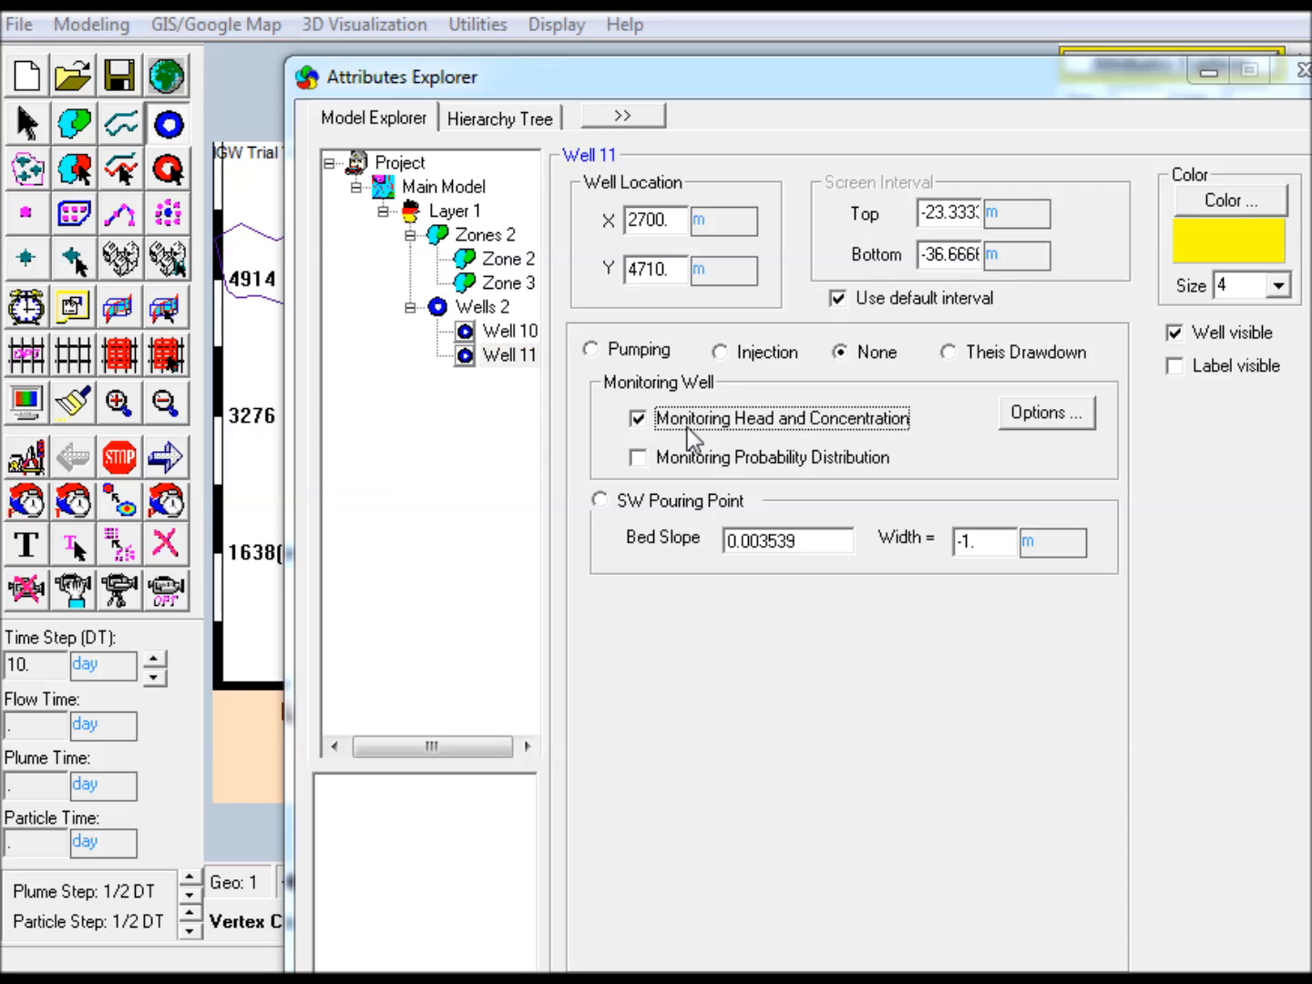
click(1209, 70)
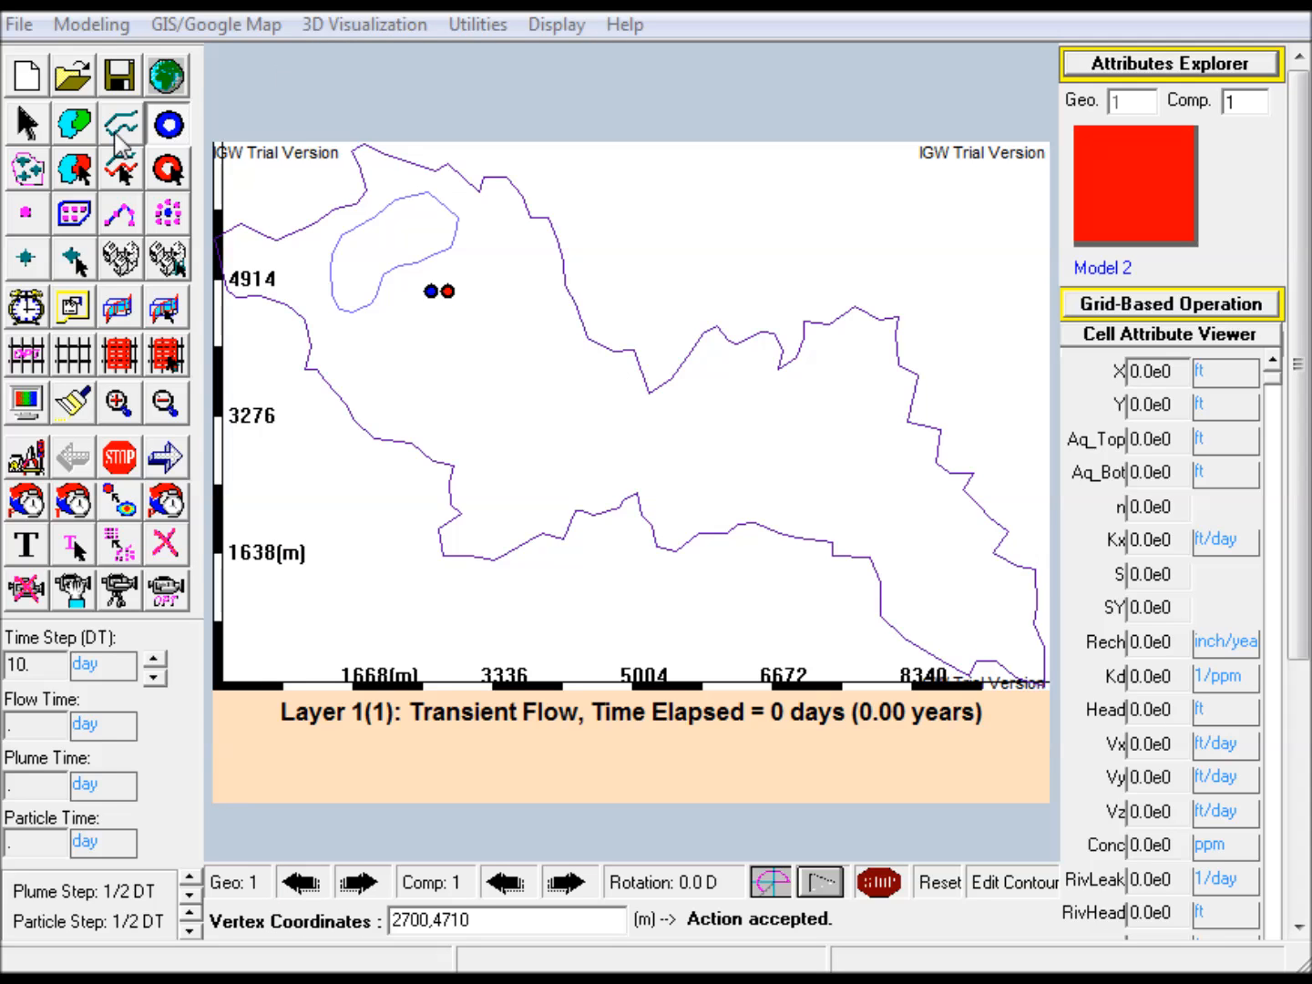
Discretize the main model using its existing grid settings
click(46, 136)
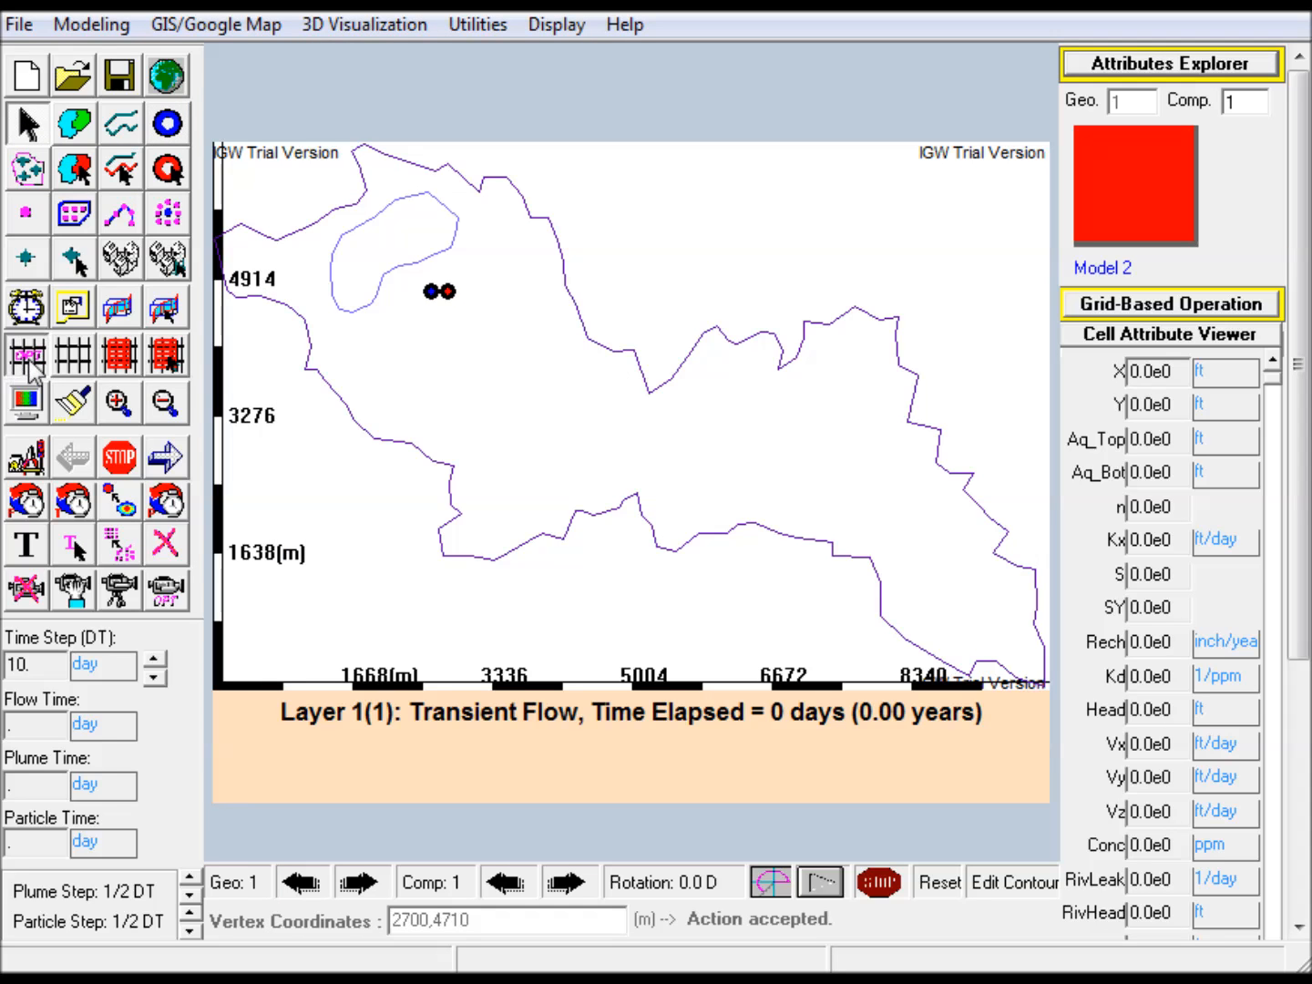
drag(770, 544, 541, 239)
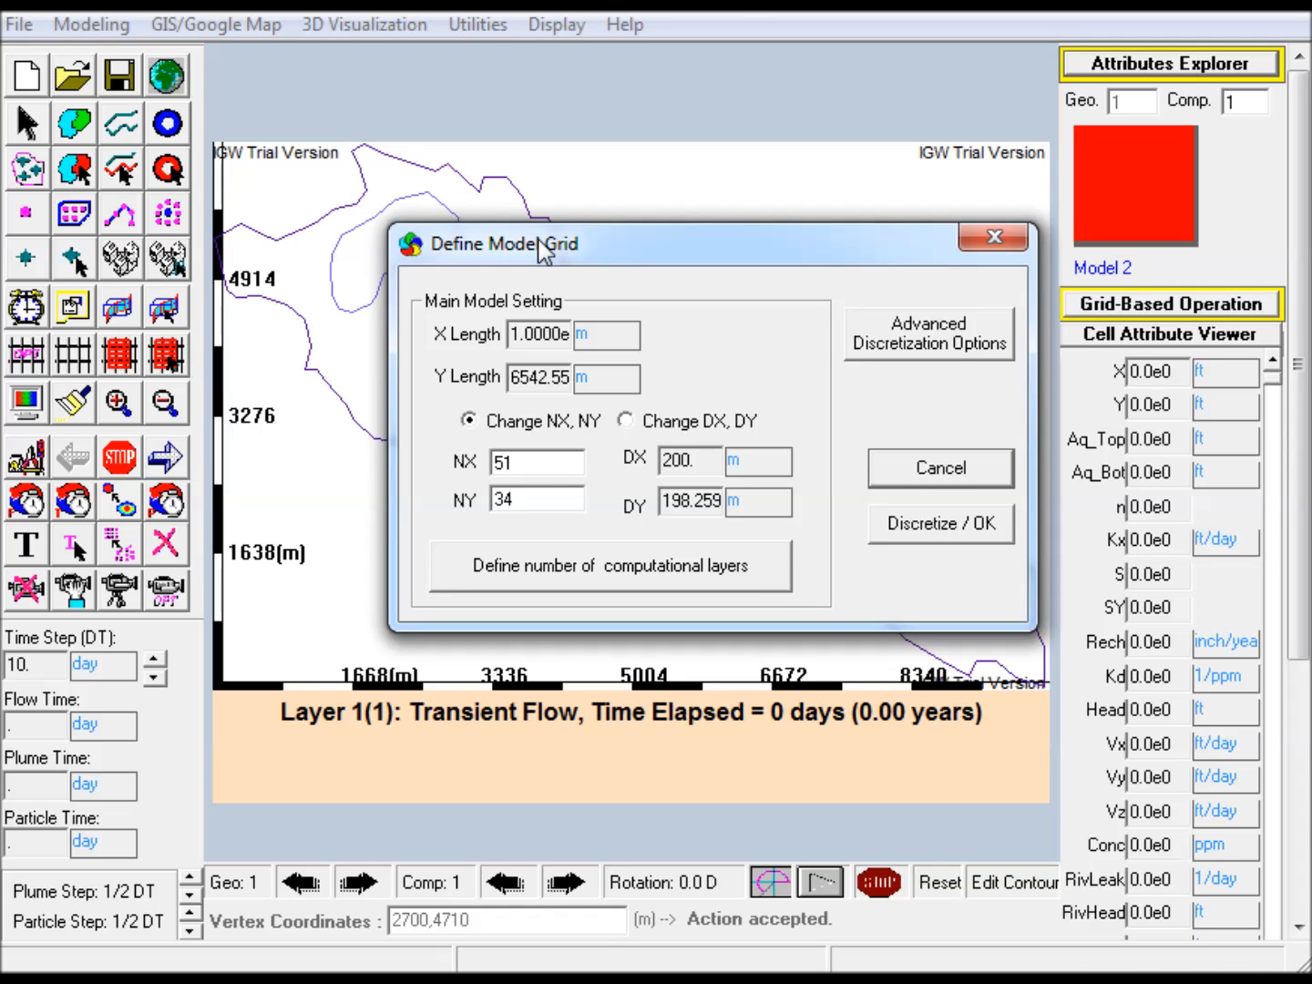
click(961, 527)
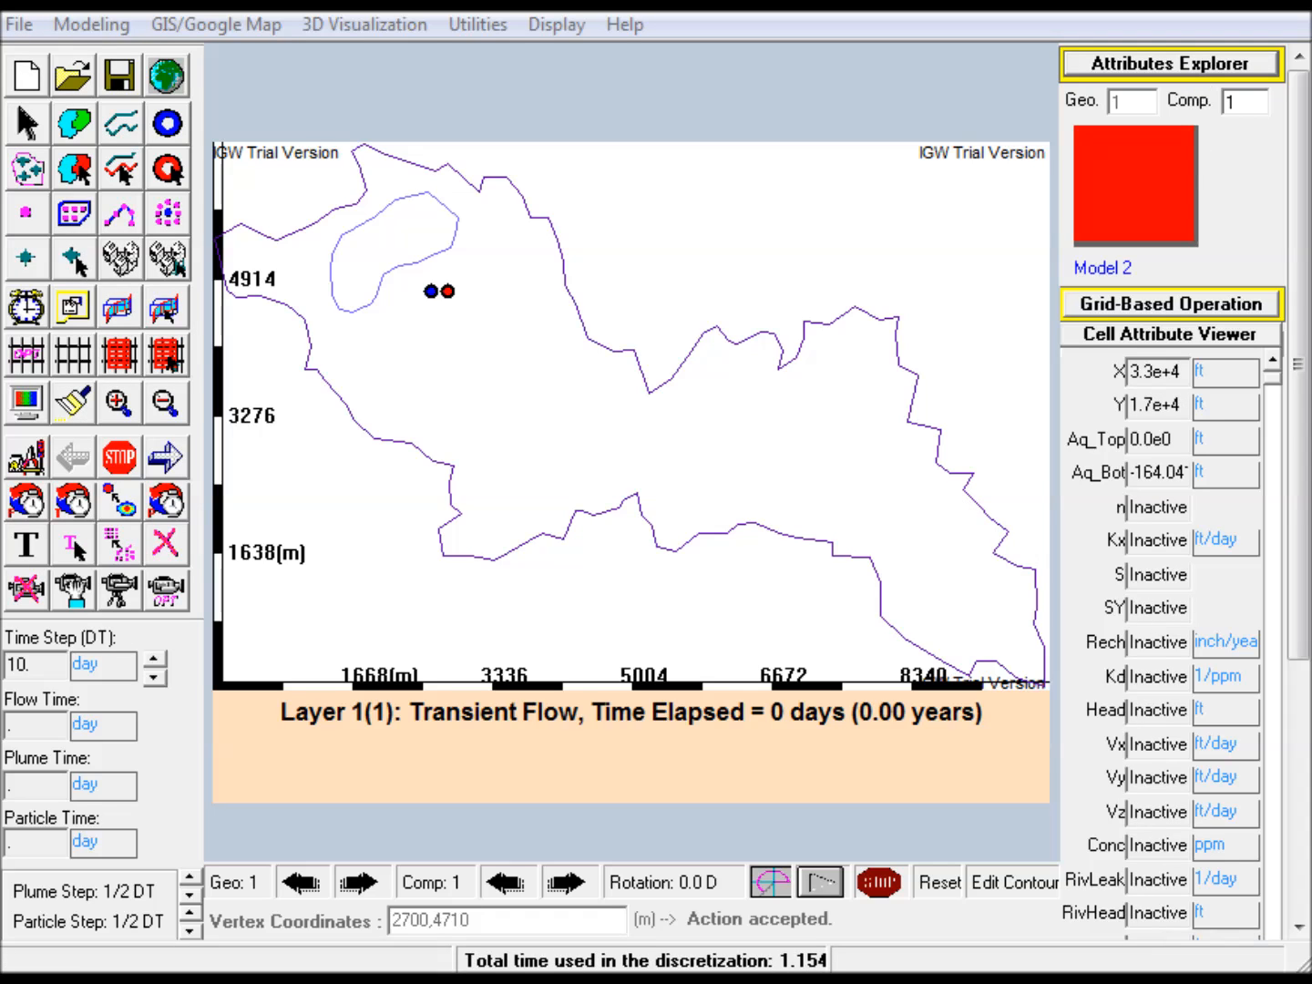
Open the monitoring well's Head/Conc - Time Process plot, then move and shrink its window to uncover the model map and run controls
click(1185, 63)
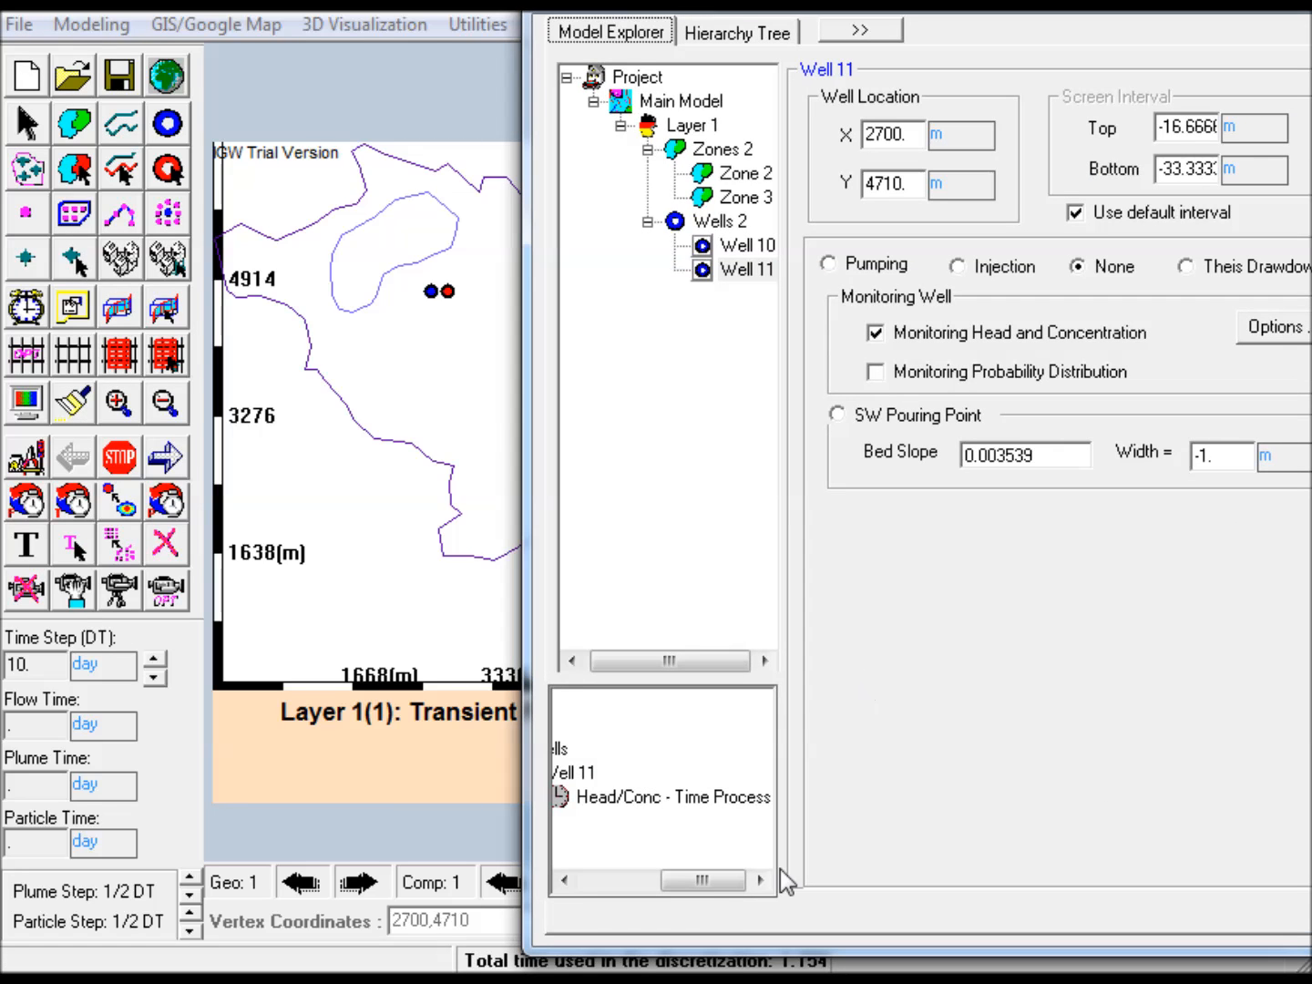
drag(718, 889, 674, 885)
click(635, 796)
click(417, 11)
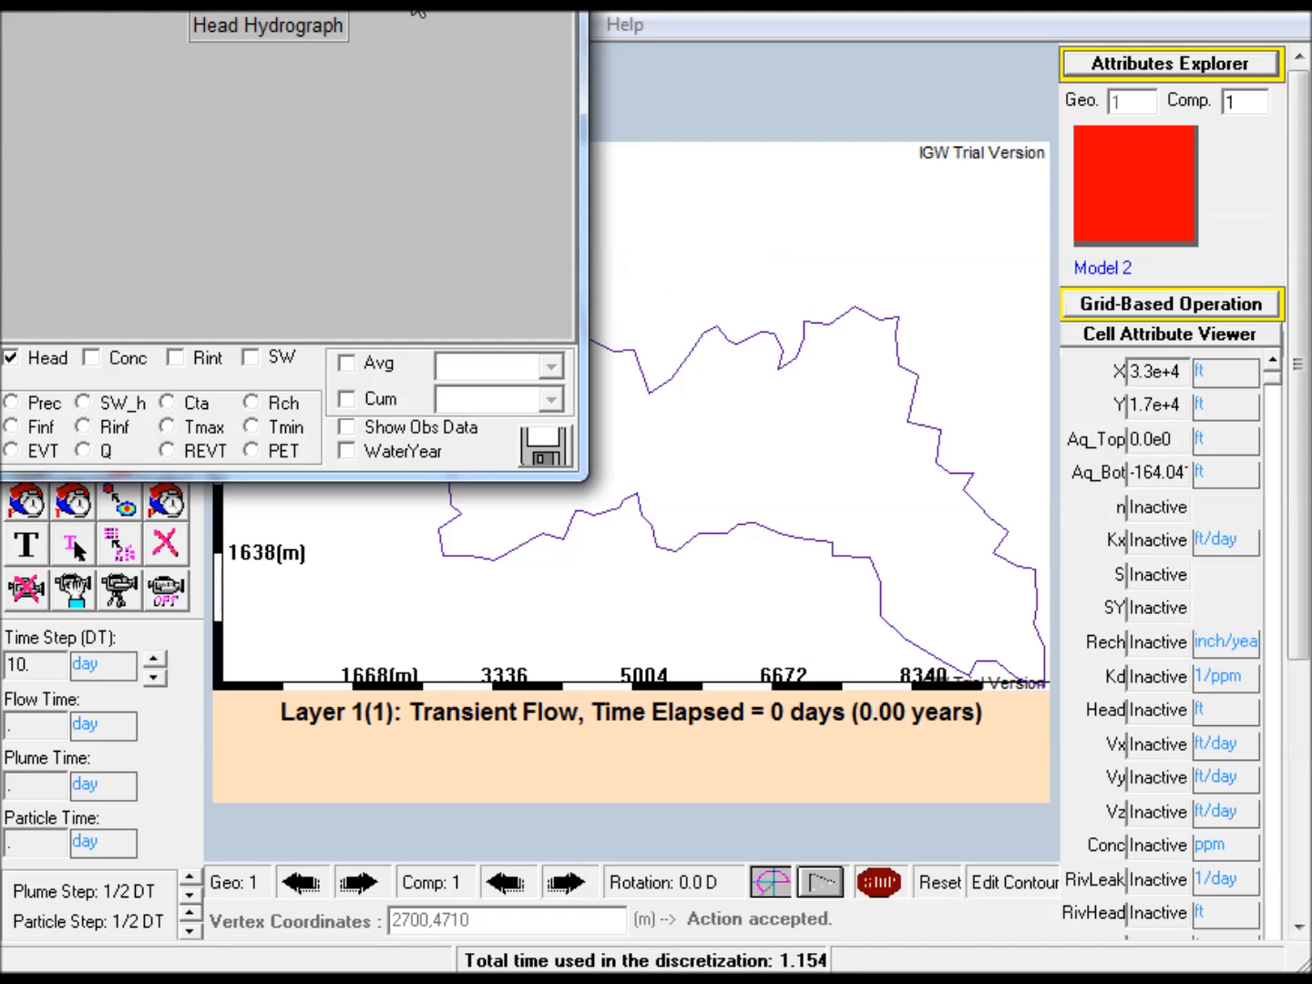
drag(354, 2, 358, 576)
drag(591, 776, 428, 750)
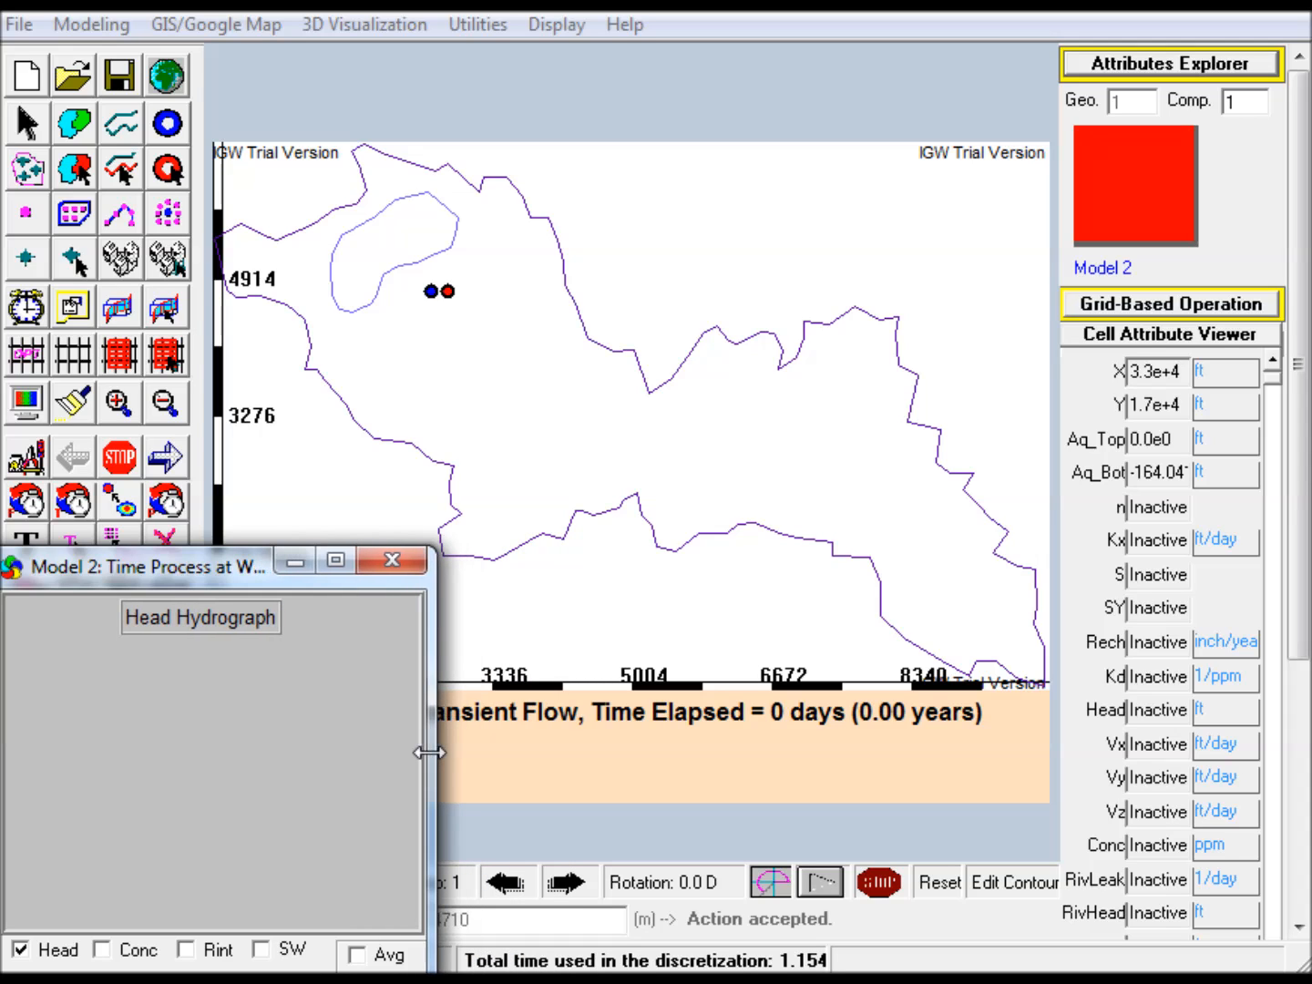
Run the model forward, stop it at about 650 days elapsed, and inspect the end of the head hydrograph
click(169, 462)
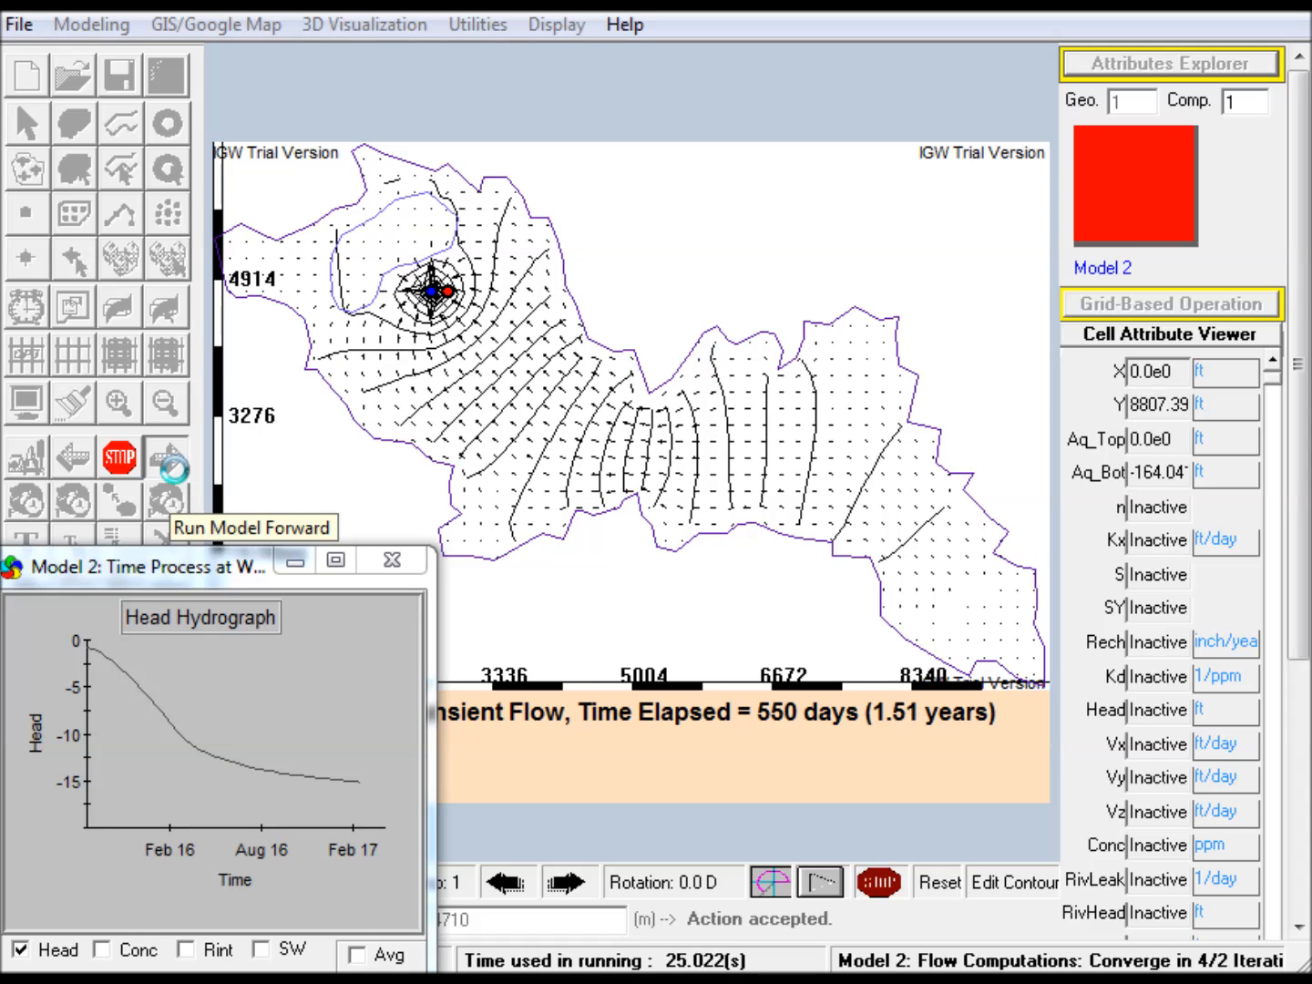
click(118, 460)
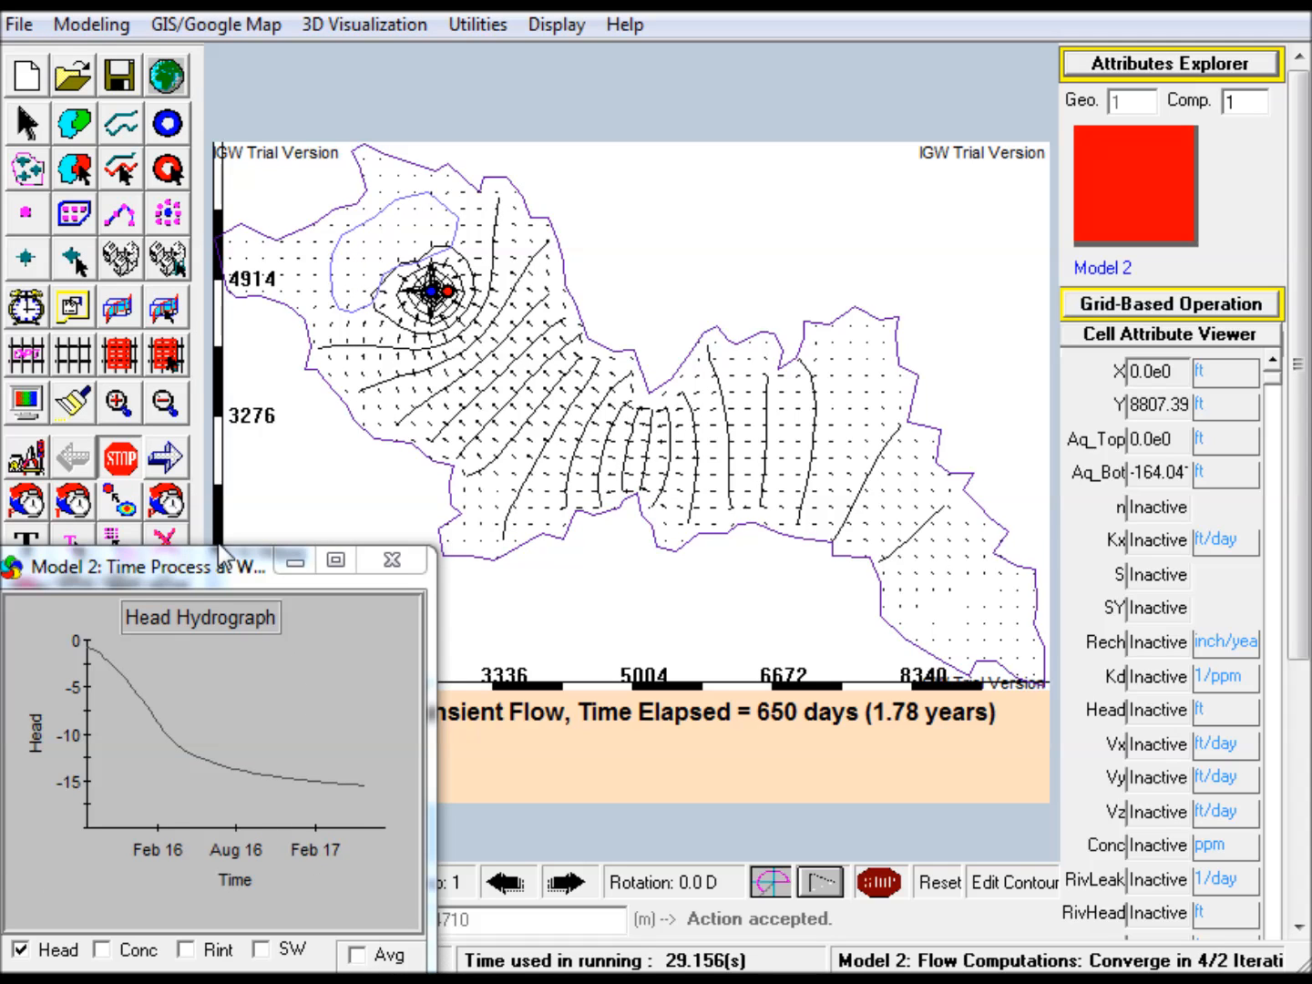
mouse_move(341, 766)
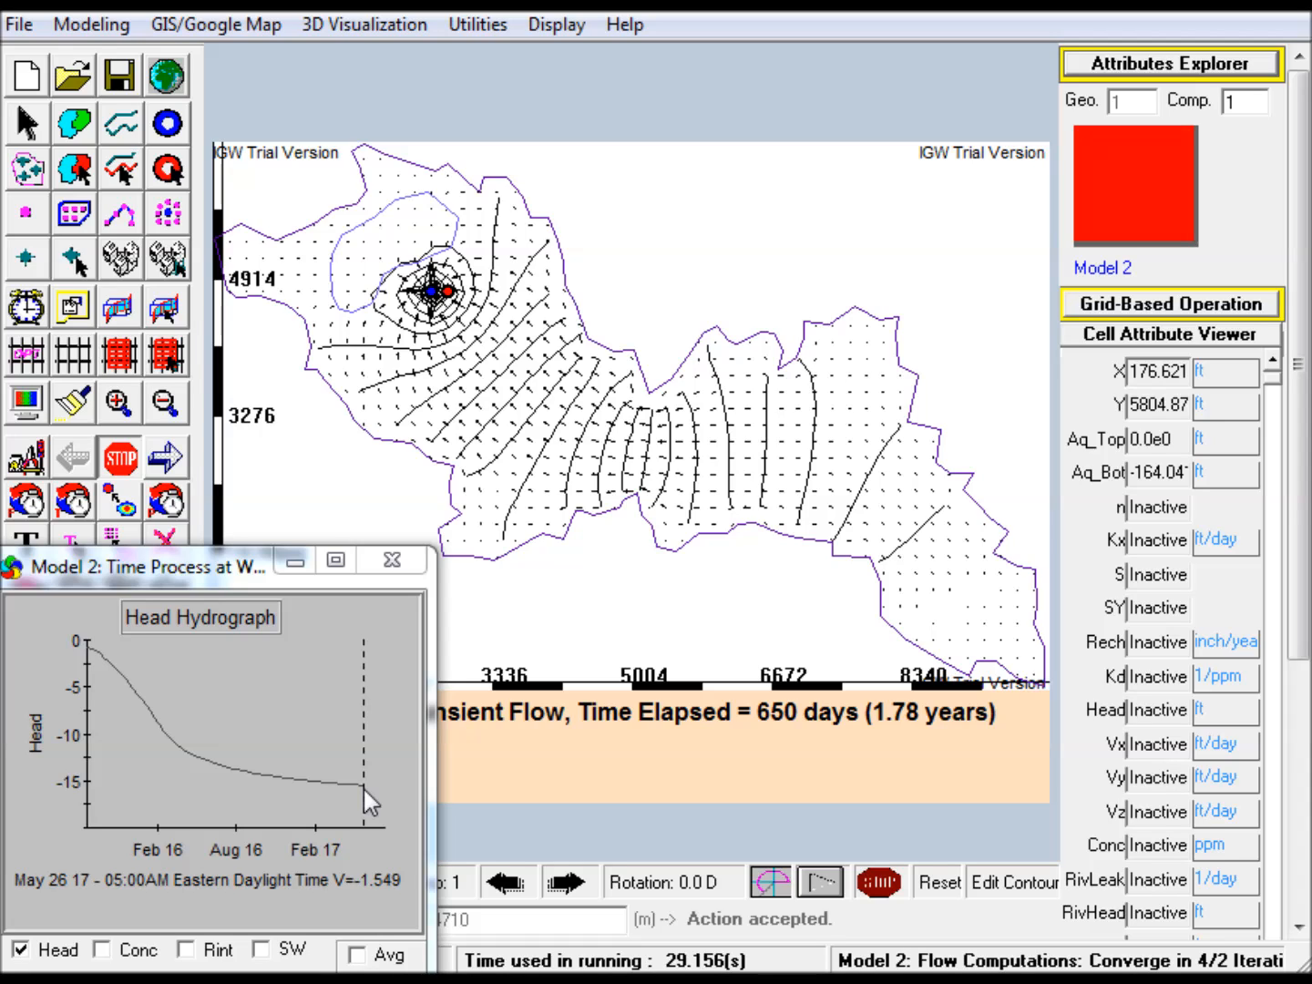
Create a rectangular submodel about 7874 by 7805 ft around the lake and both wells, and open its grid attributes
click(116, 357)
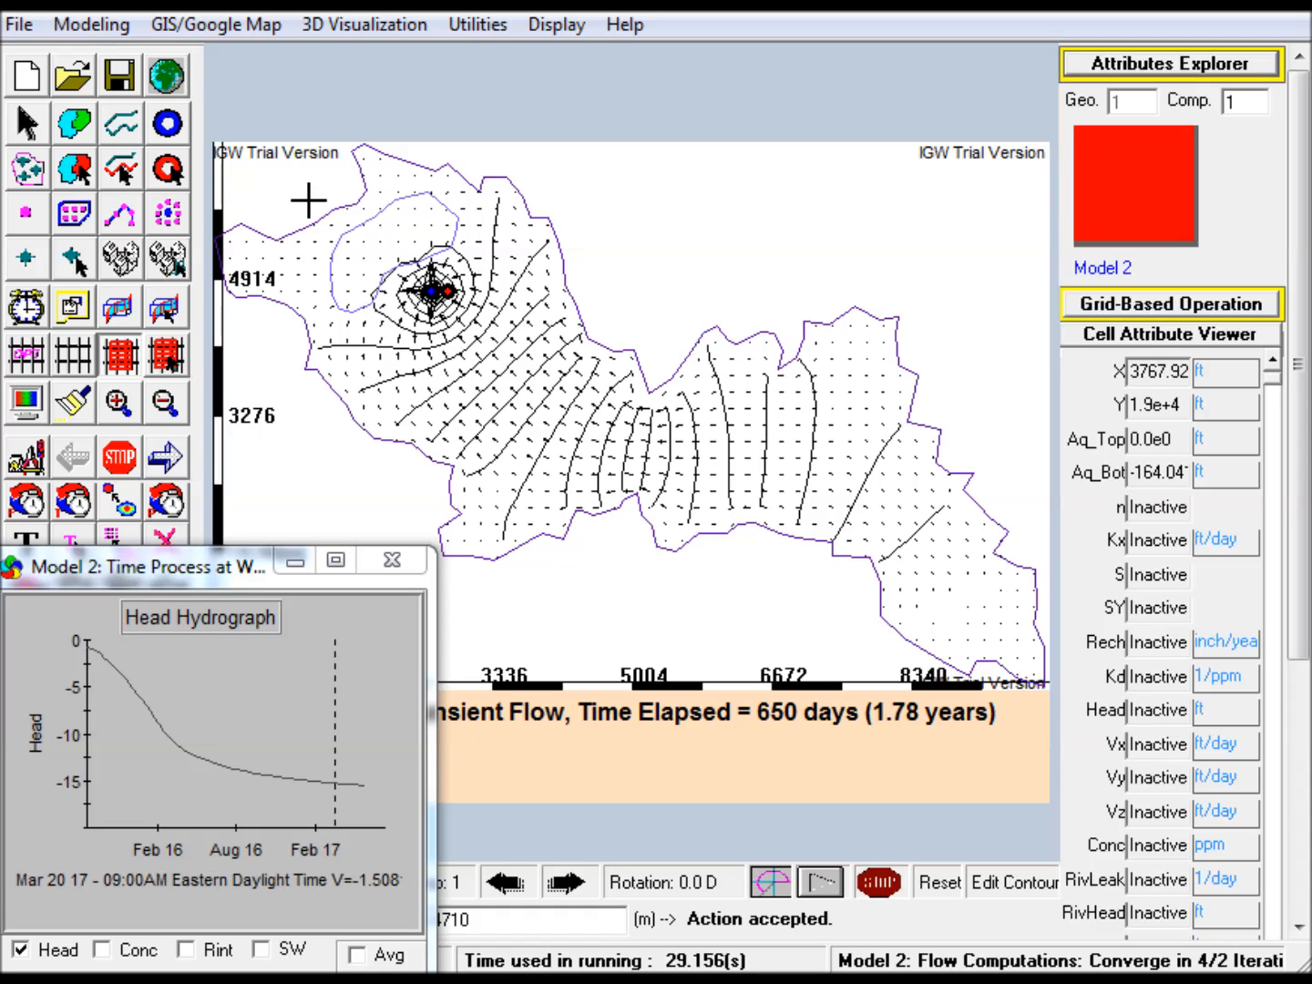
drag(312, 189, 509, 374)
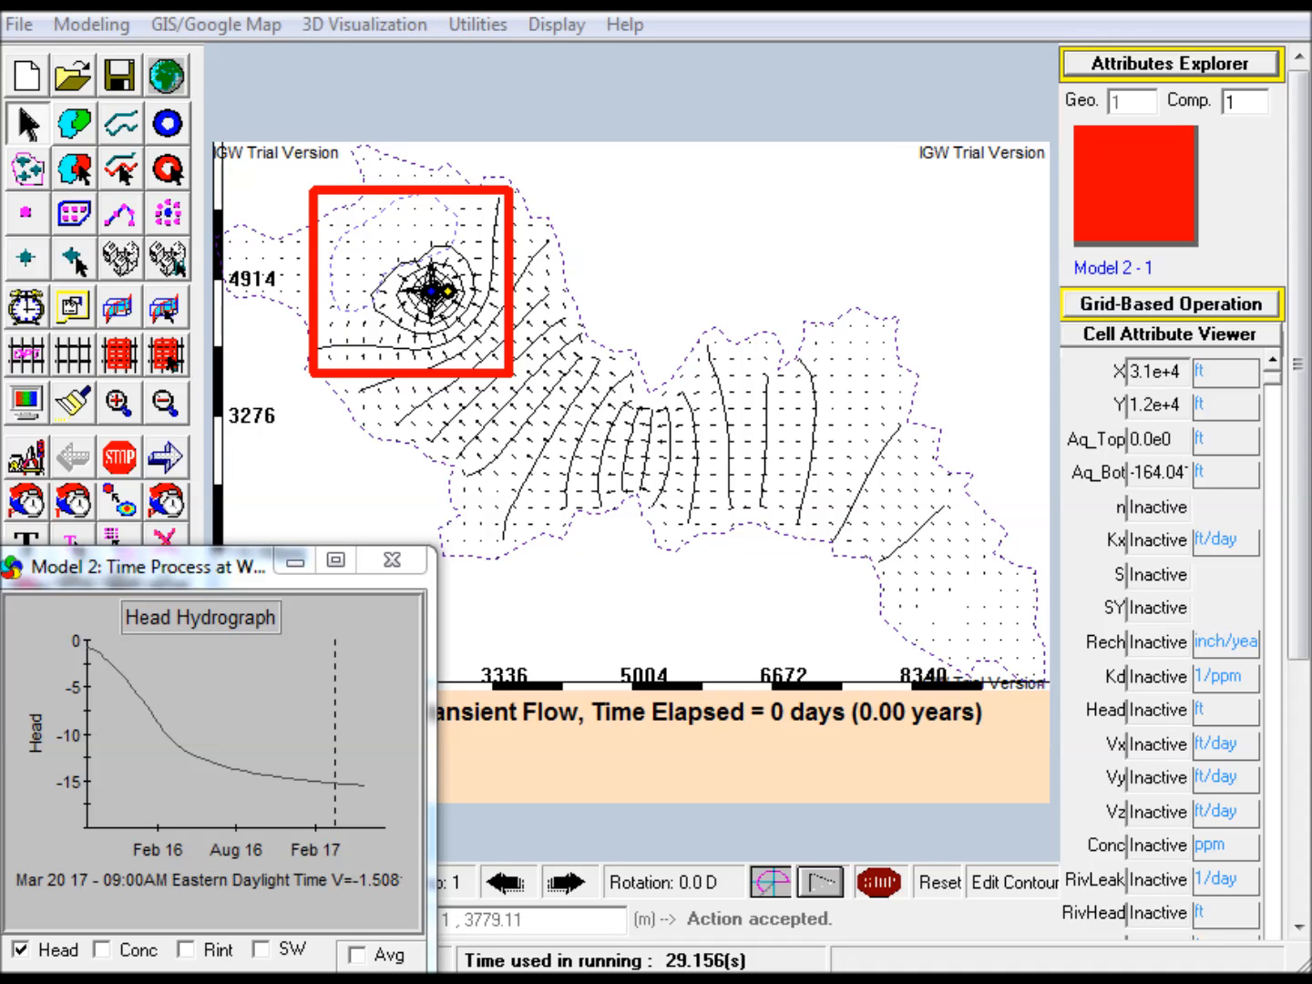
click(1170, 62)
drag(1175, 142, 817, 29)
click(637, 326)
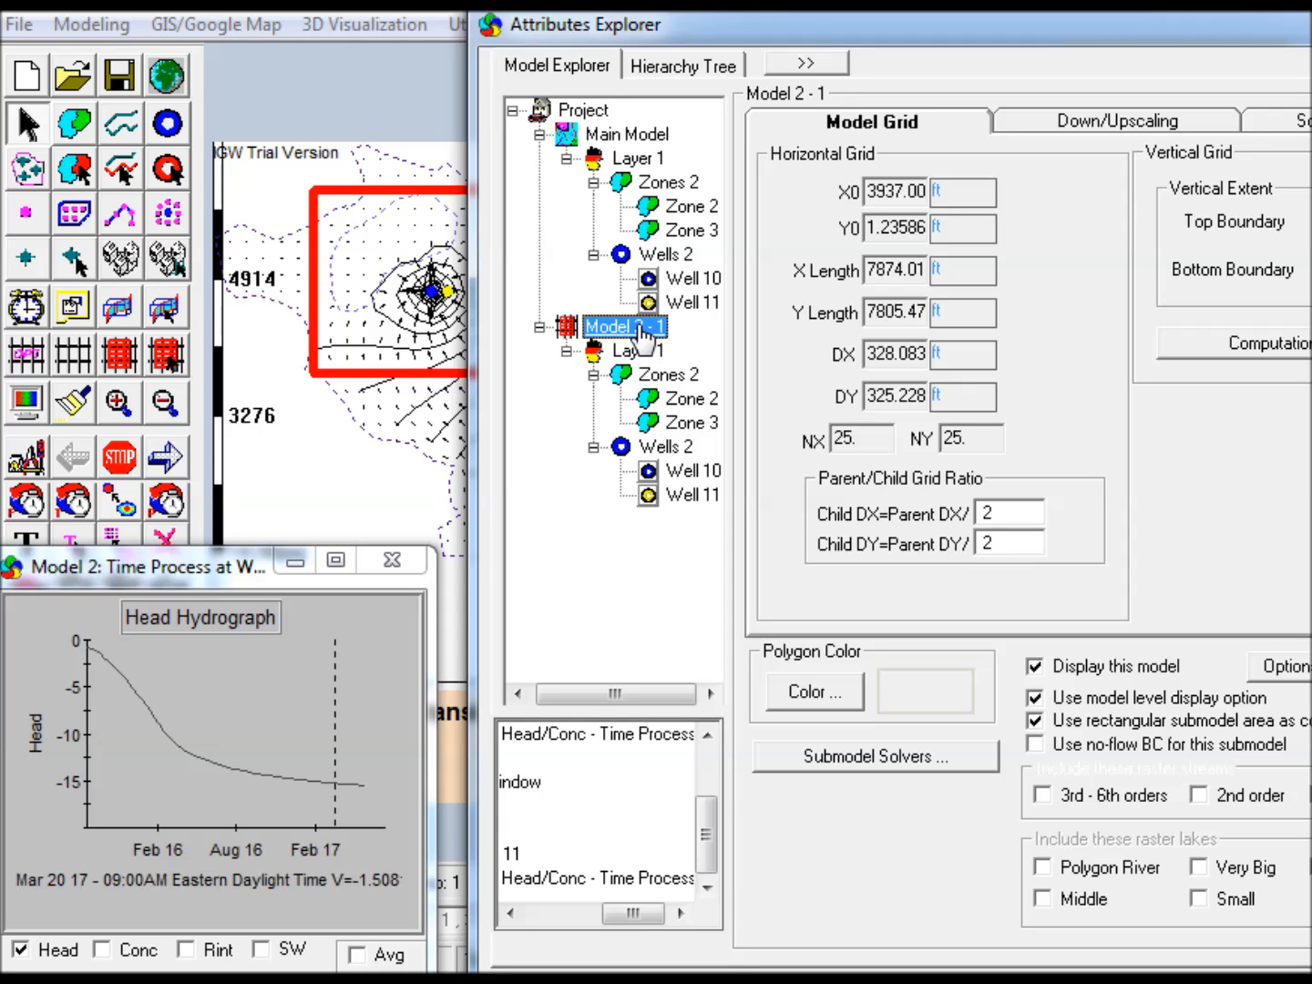
Display the submodel's DX and DY cell sizes in metres and review its down/upscaling settings
click(874, 440)
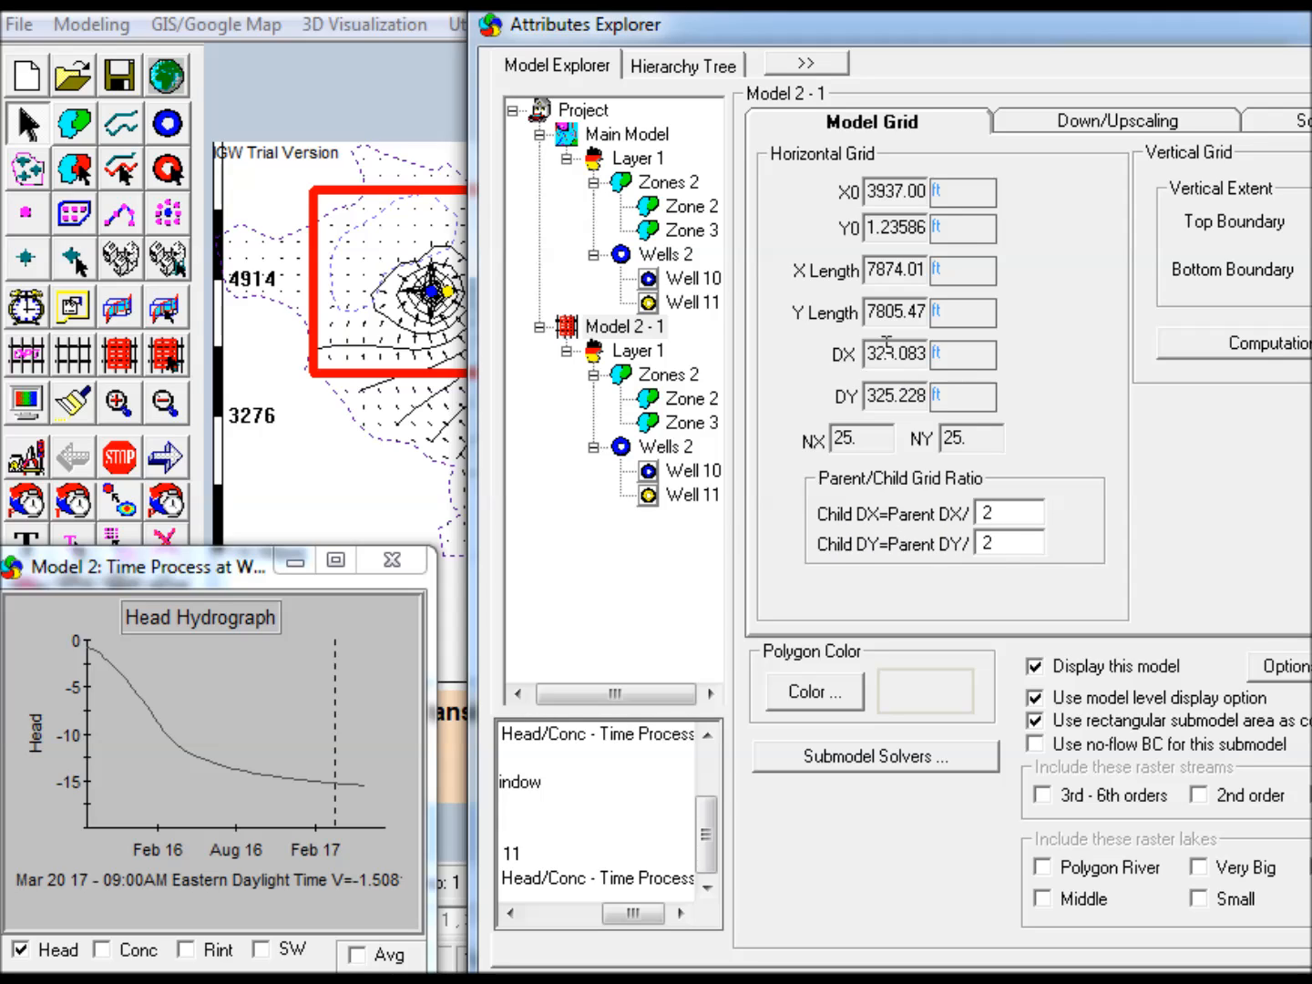
click(943, 358)
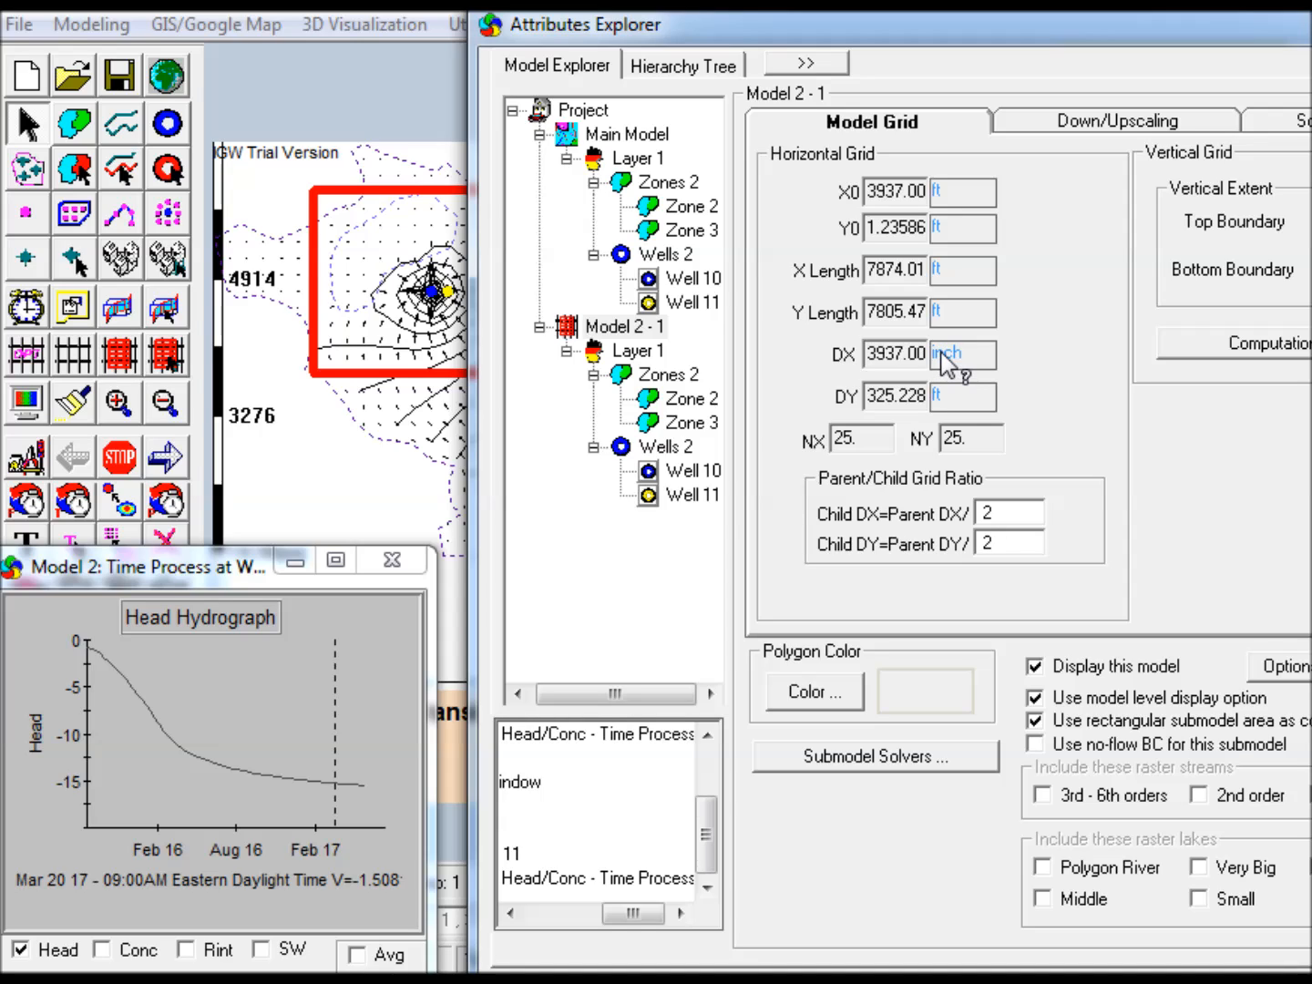
click(943, 357)
click(946, 363)
click(947, 404)
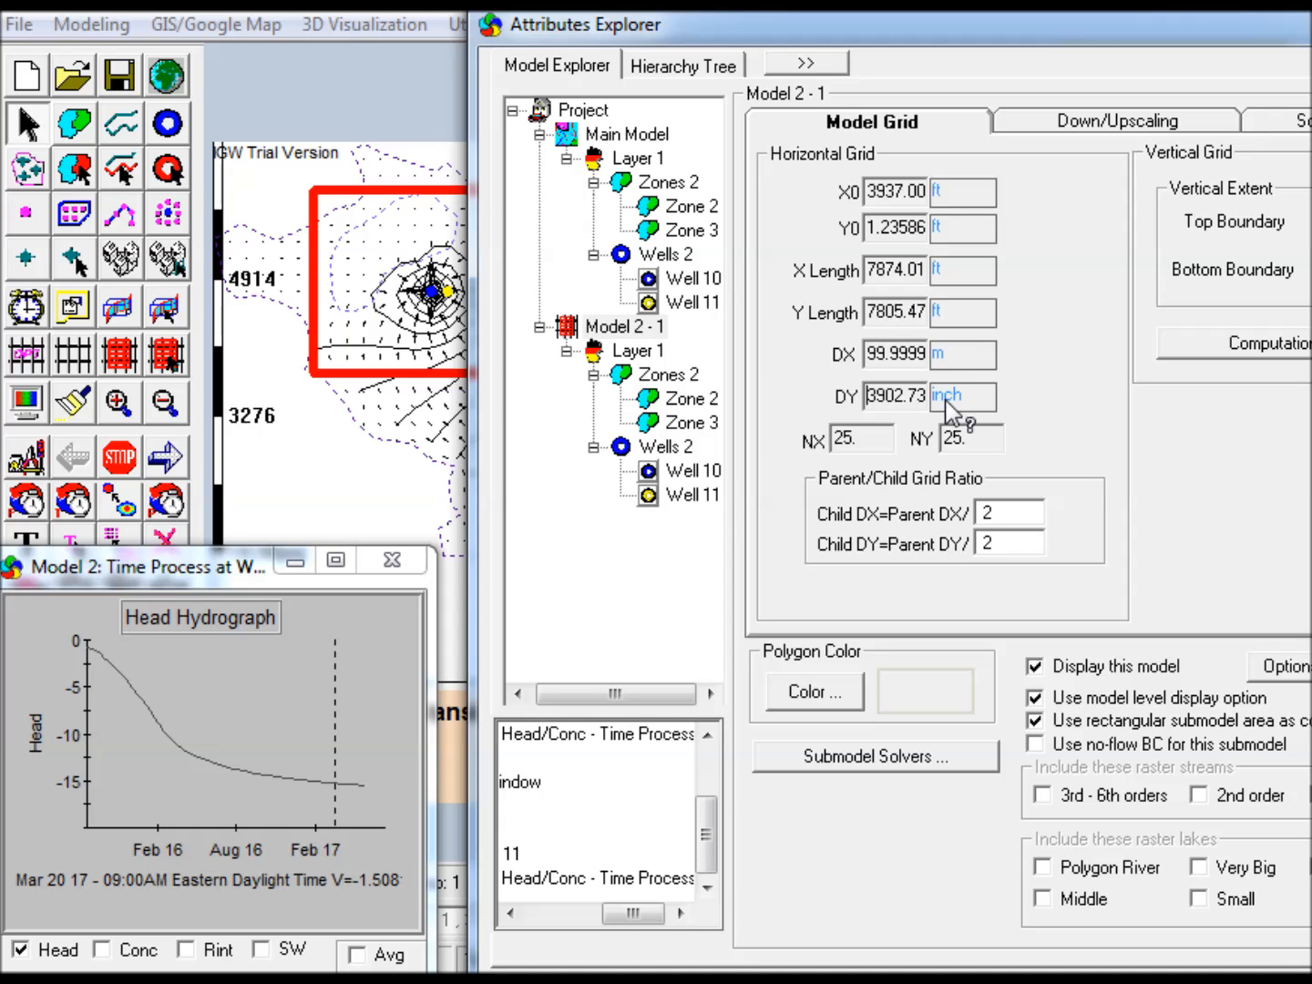
click(951, 406)
click(950, 406)
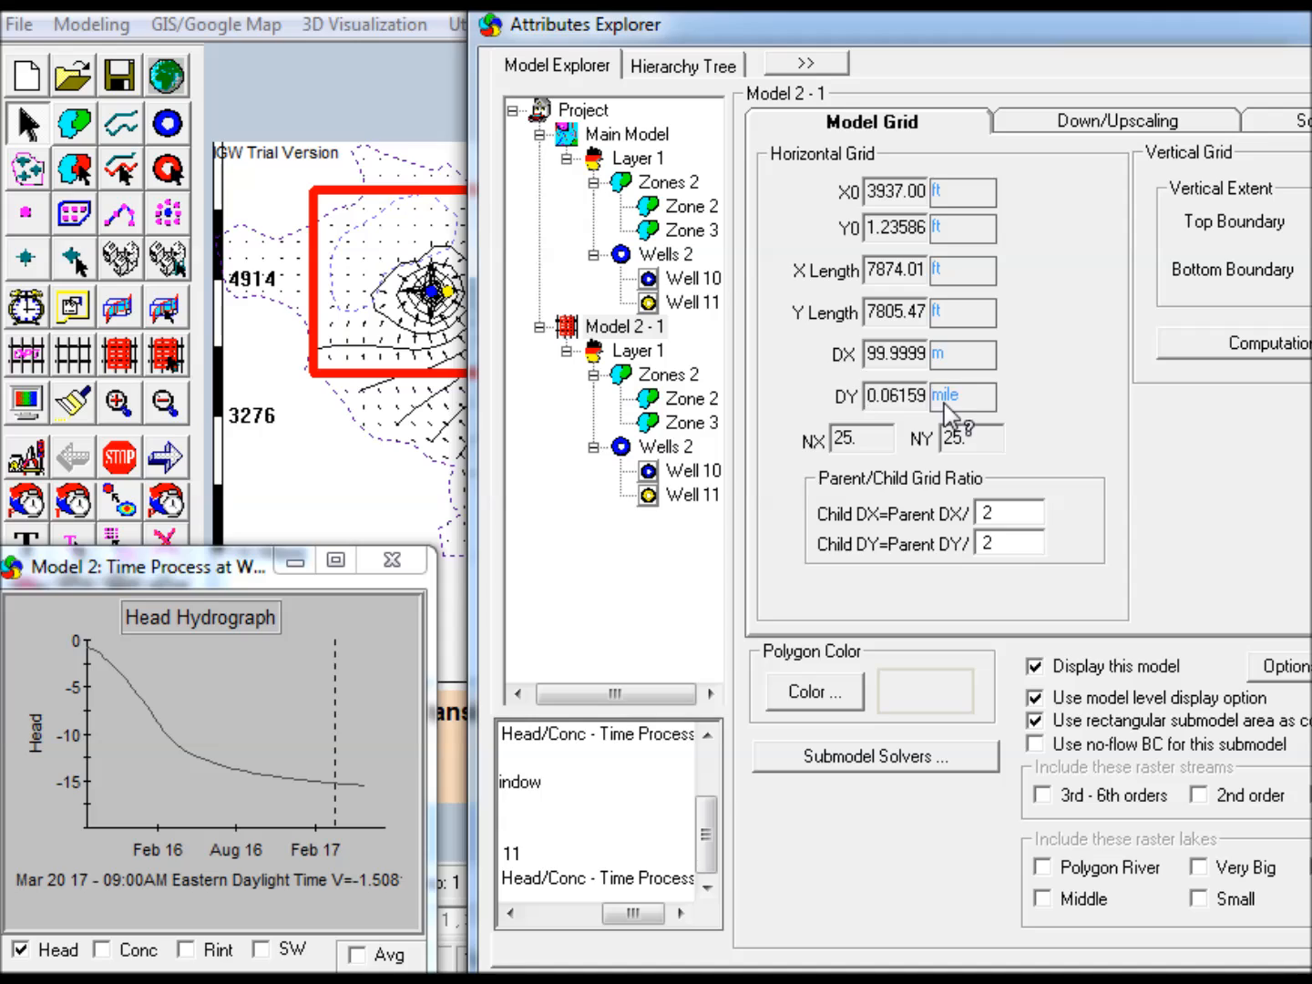
click(947, 406)
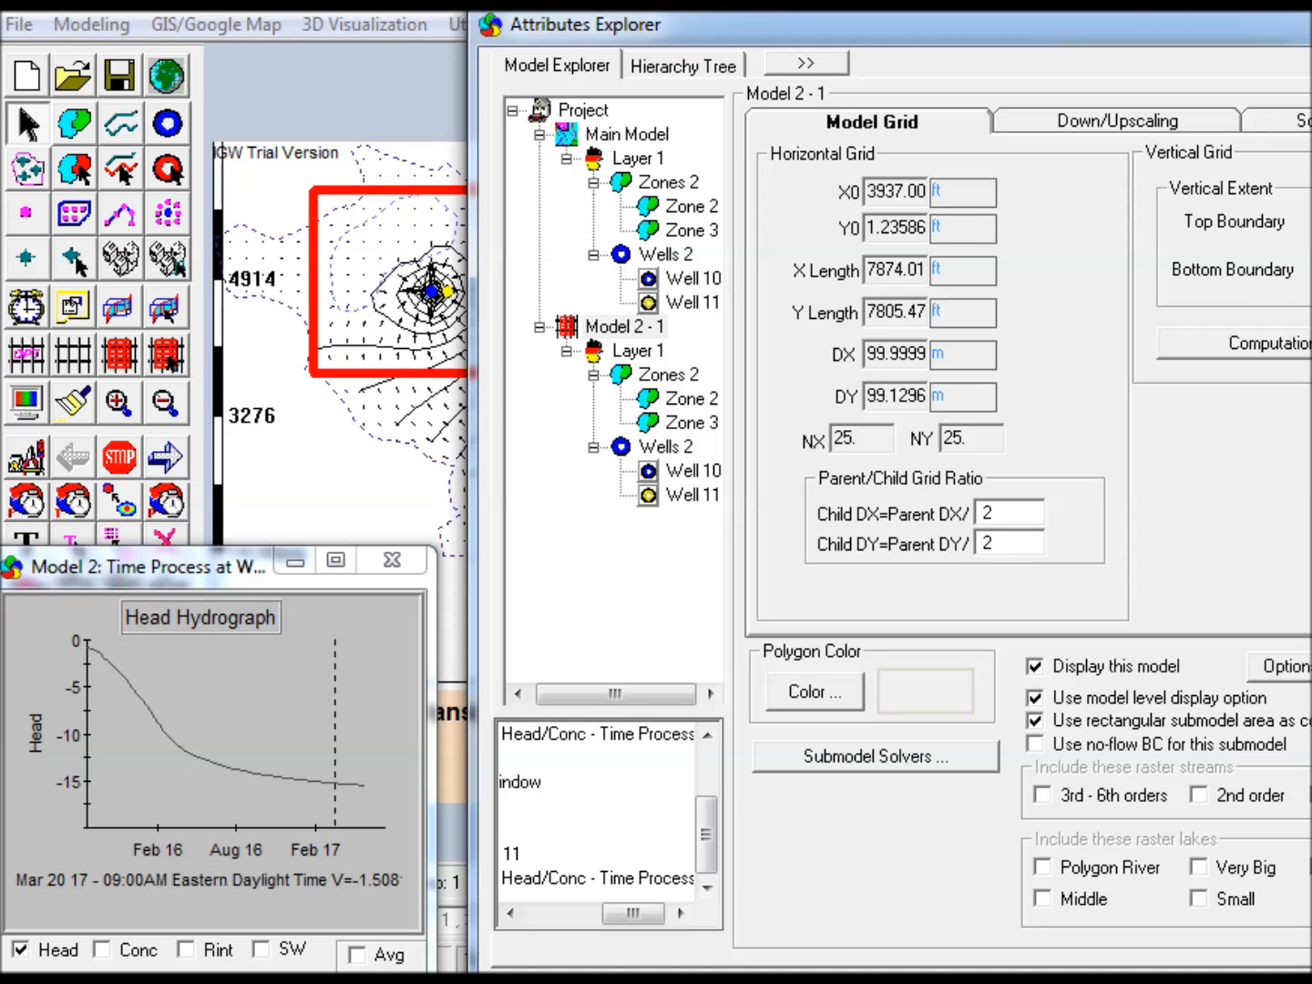
click(1159, 119)
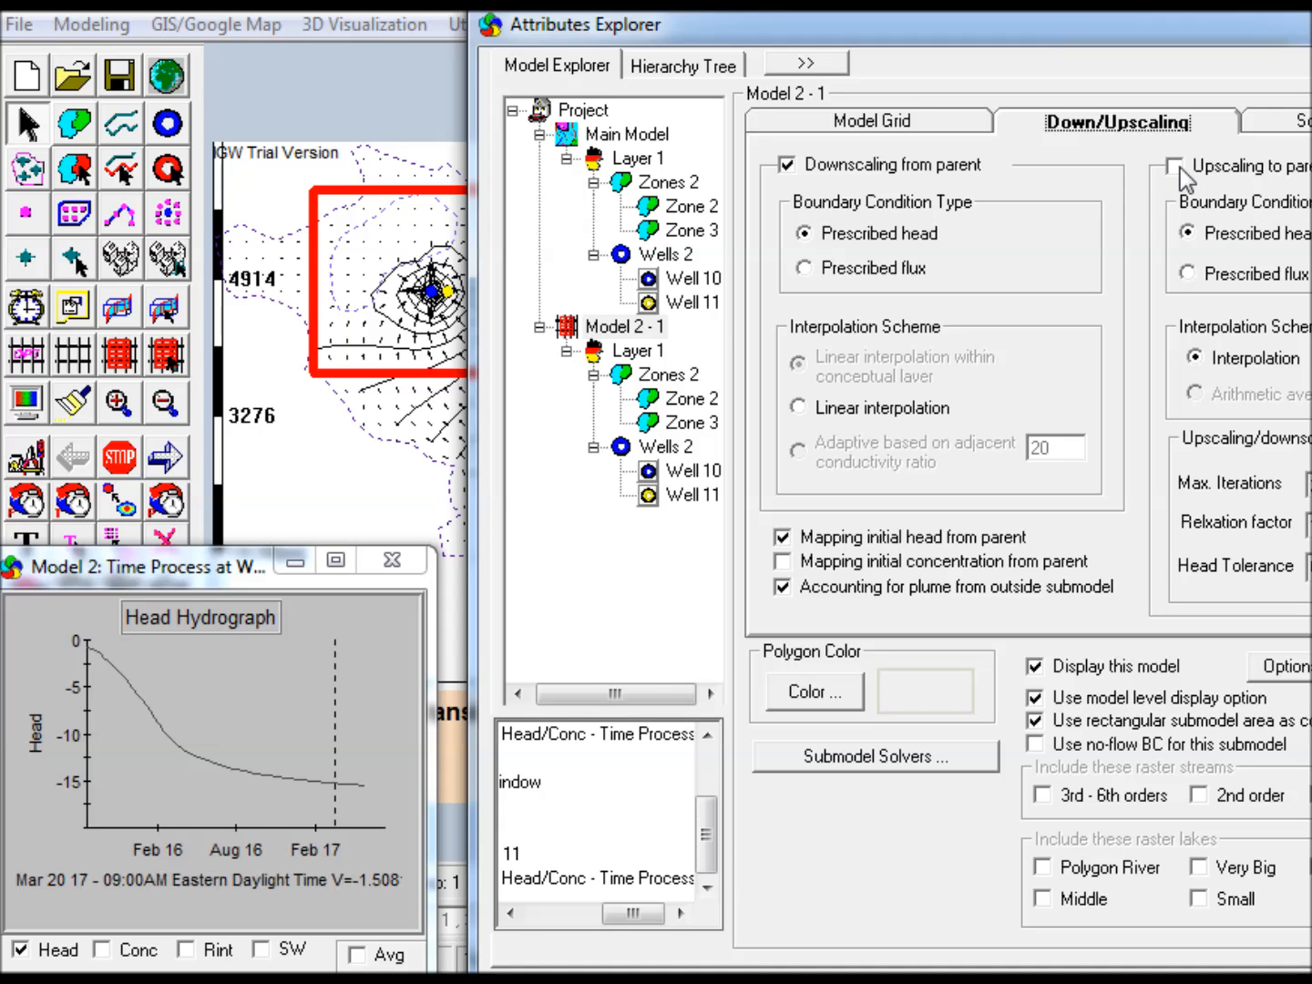
click(1309, 18)
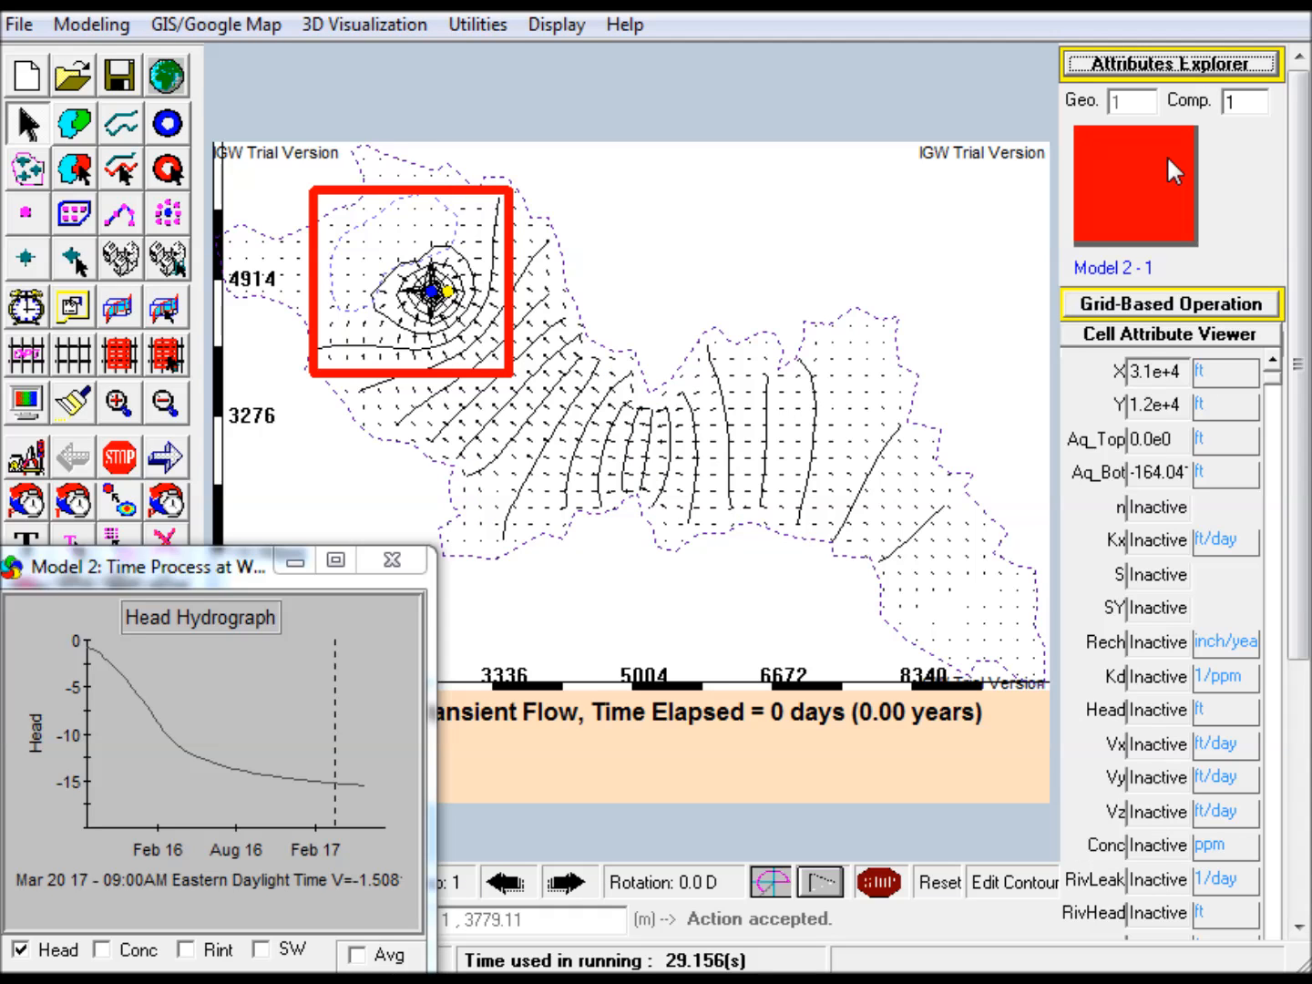
Discretize the model again with the submodel included, using the existing main grid settings
click(18, 357)
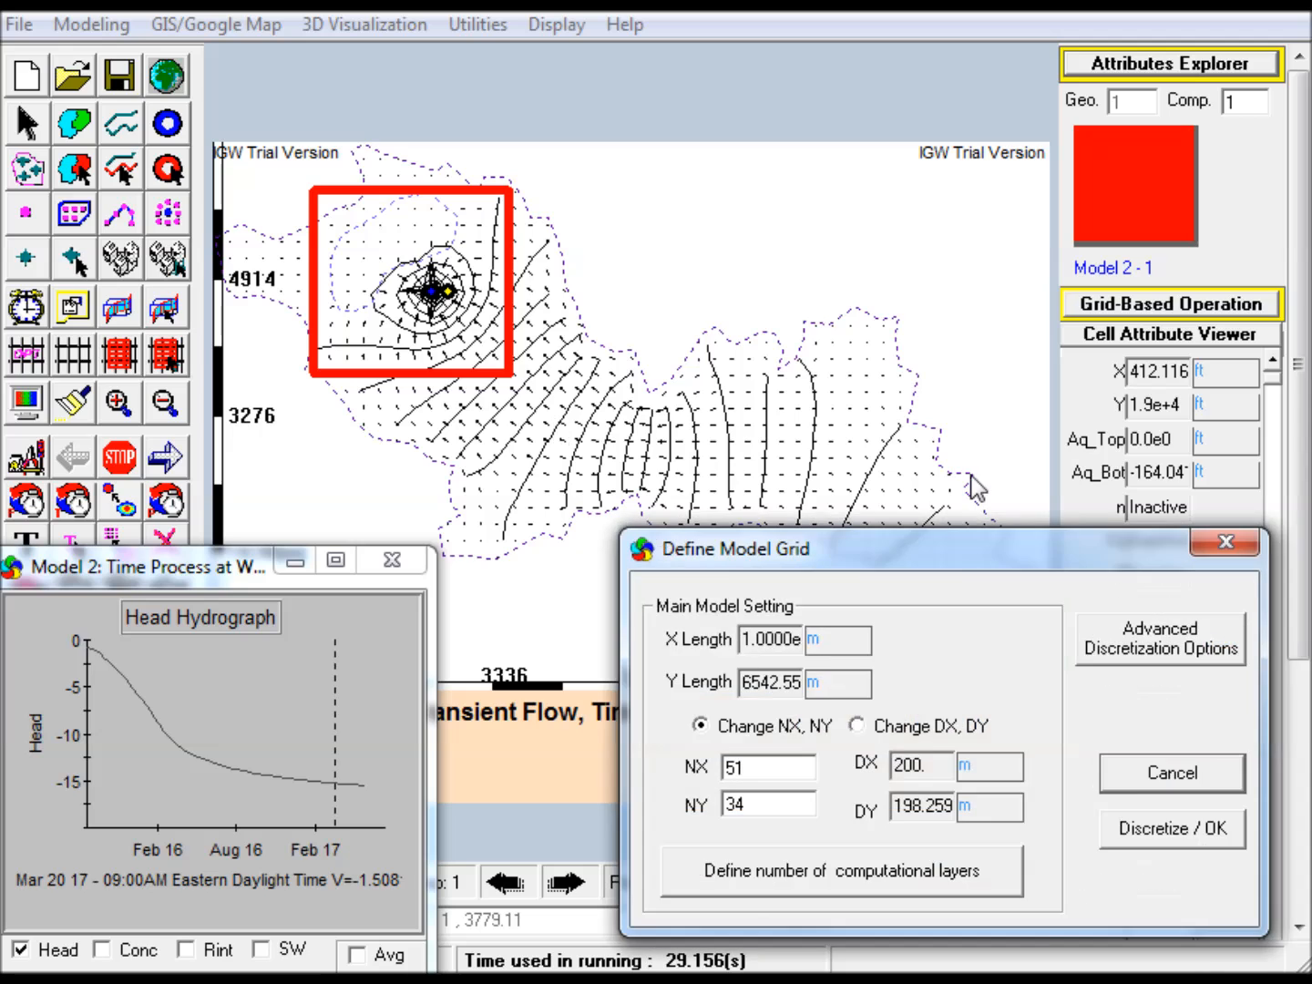
drag(951, 544, 781, 309)
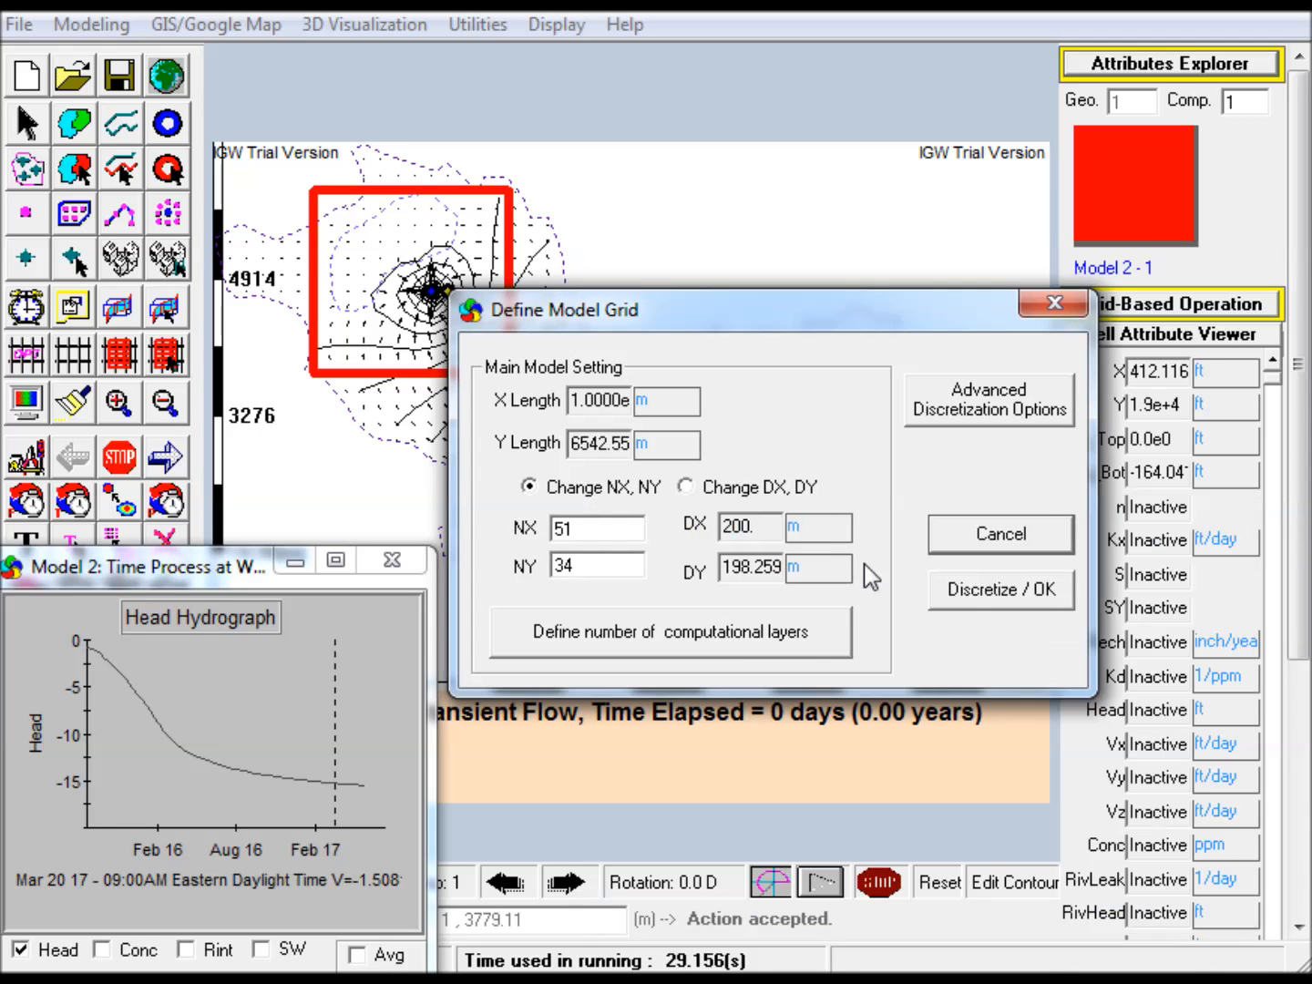
click(976, 592)
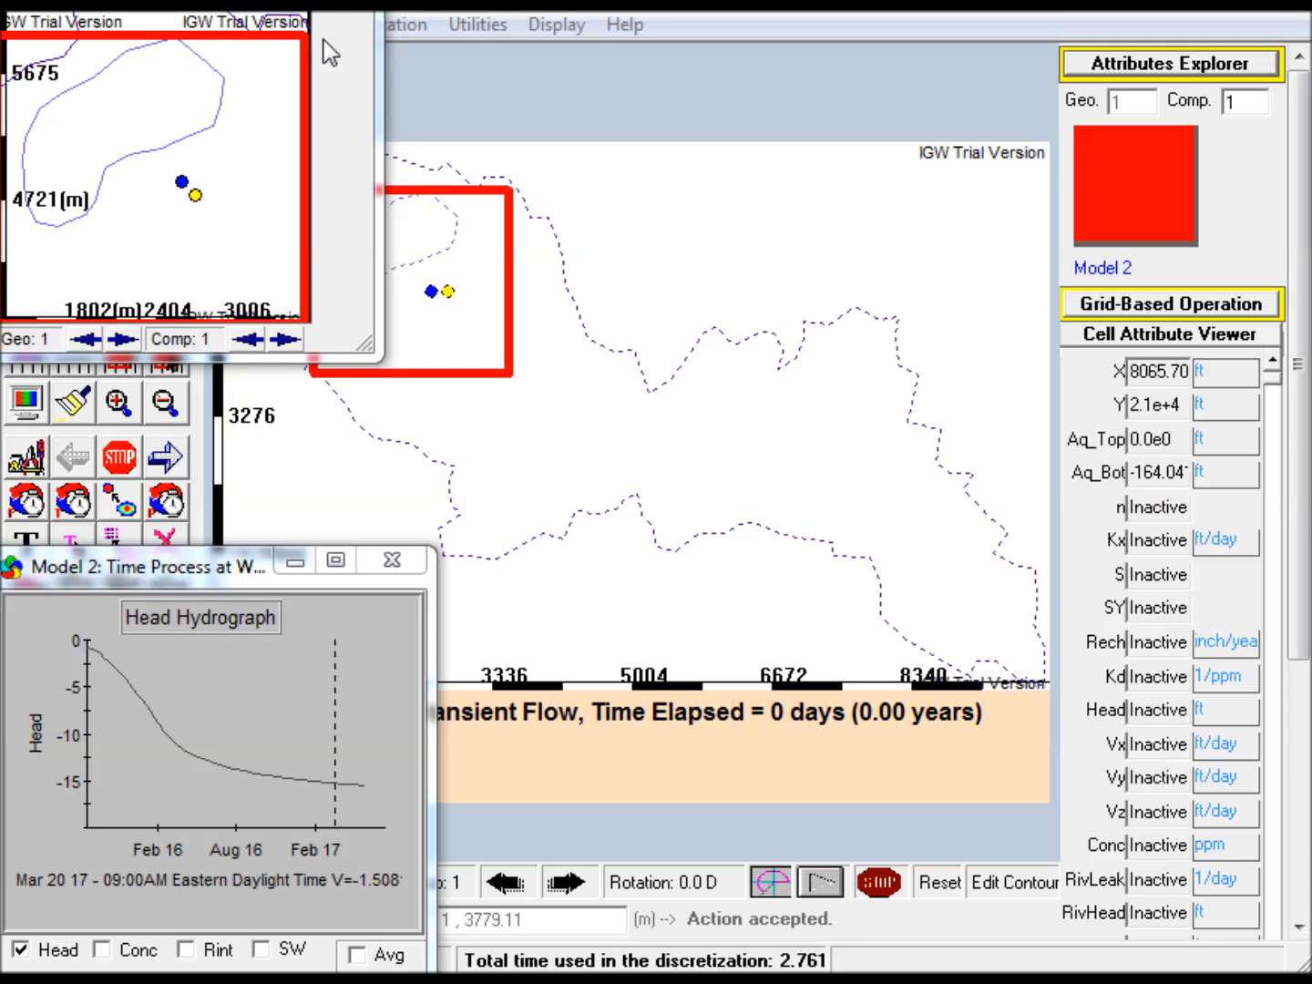
Move the Model 2 - 1 submodel window off the toolbar, enlarge it, and refresh its map to fit
drag(189, 11, 725, 38)
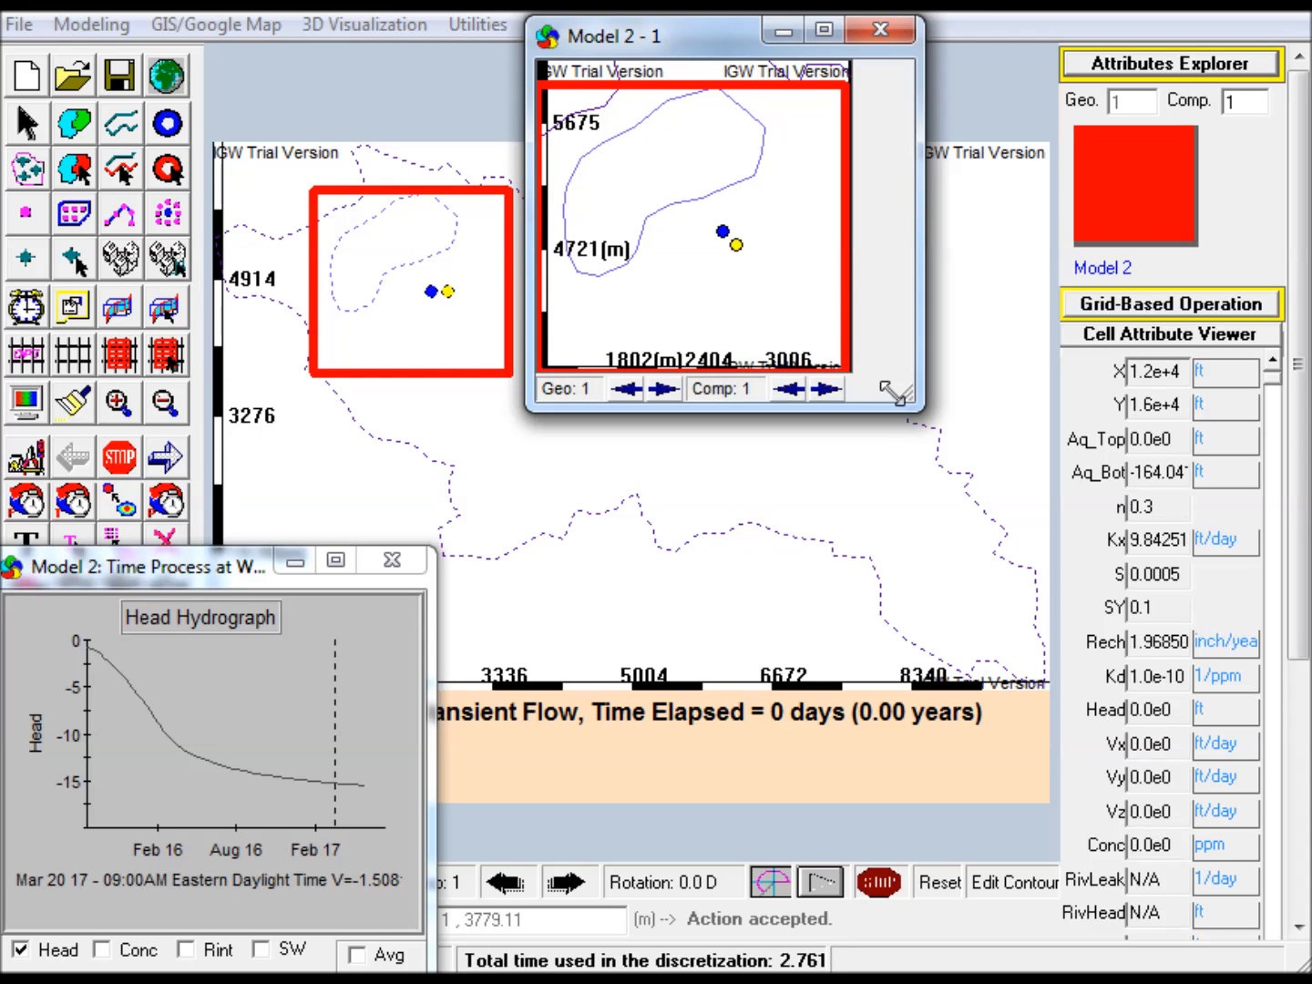
drag(911, 401, 920, 469)
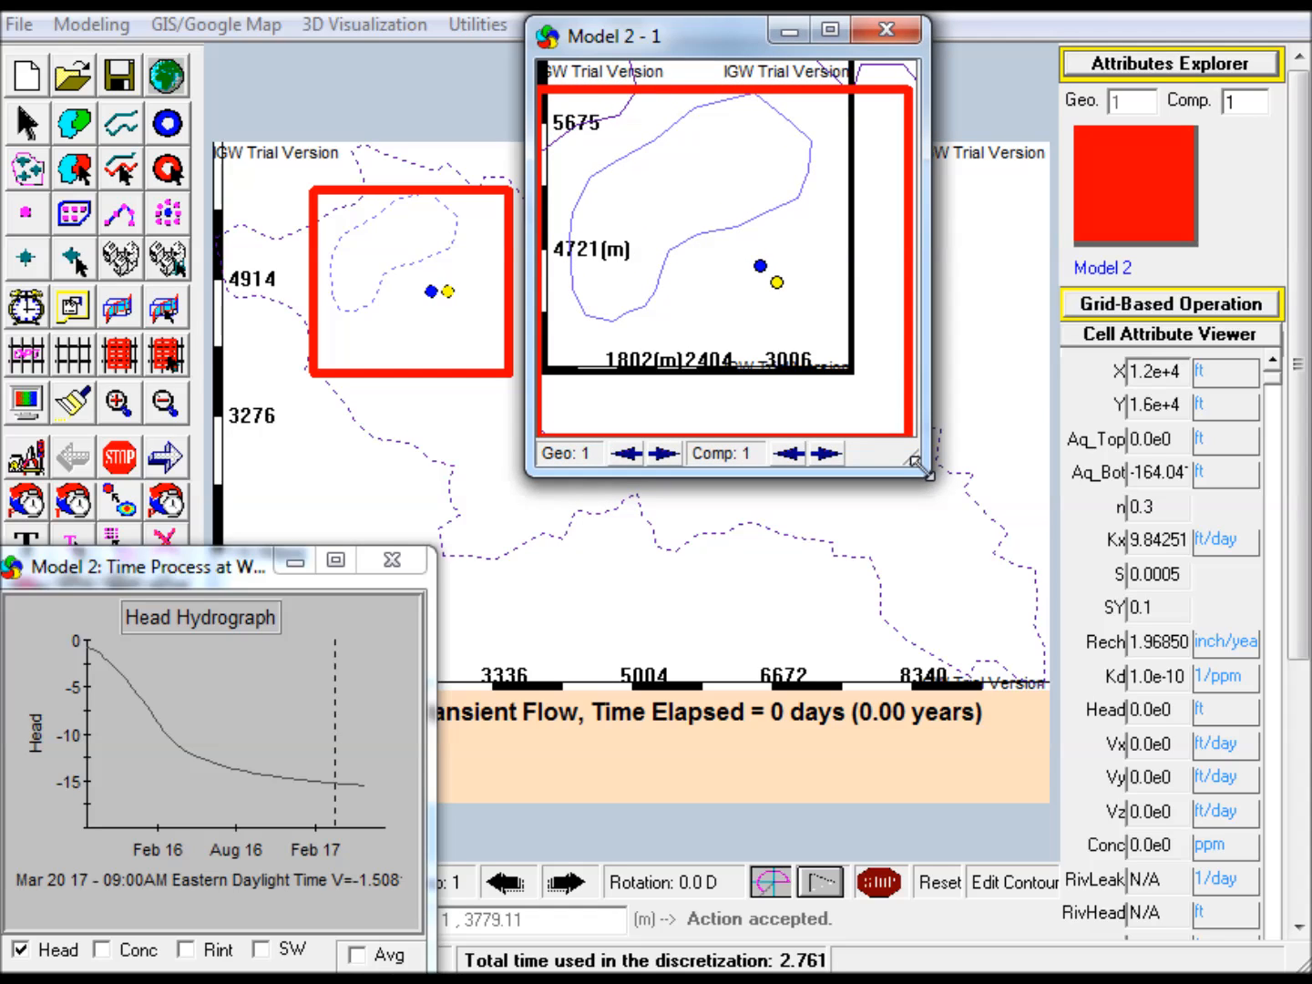
right_click(693, 231)
click(741, 250)
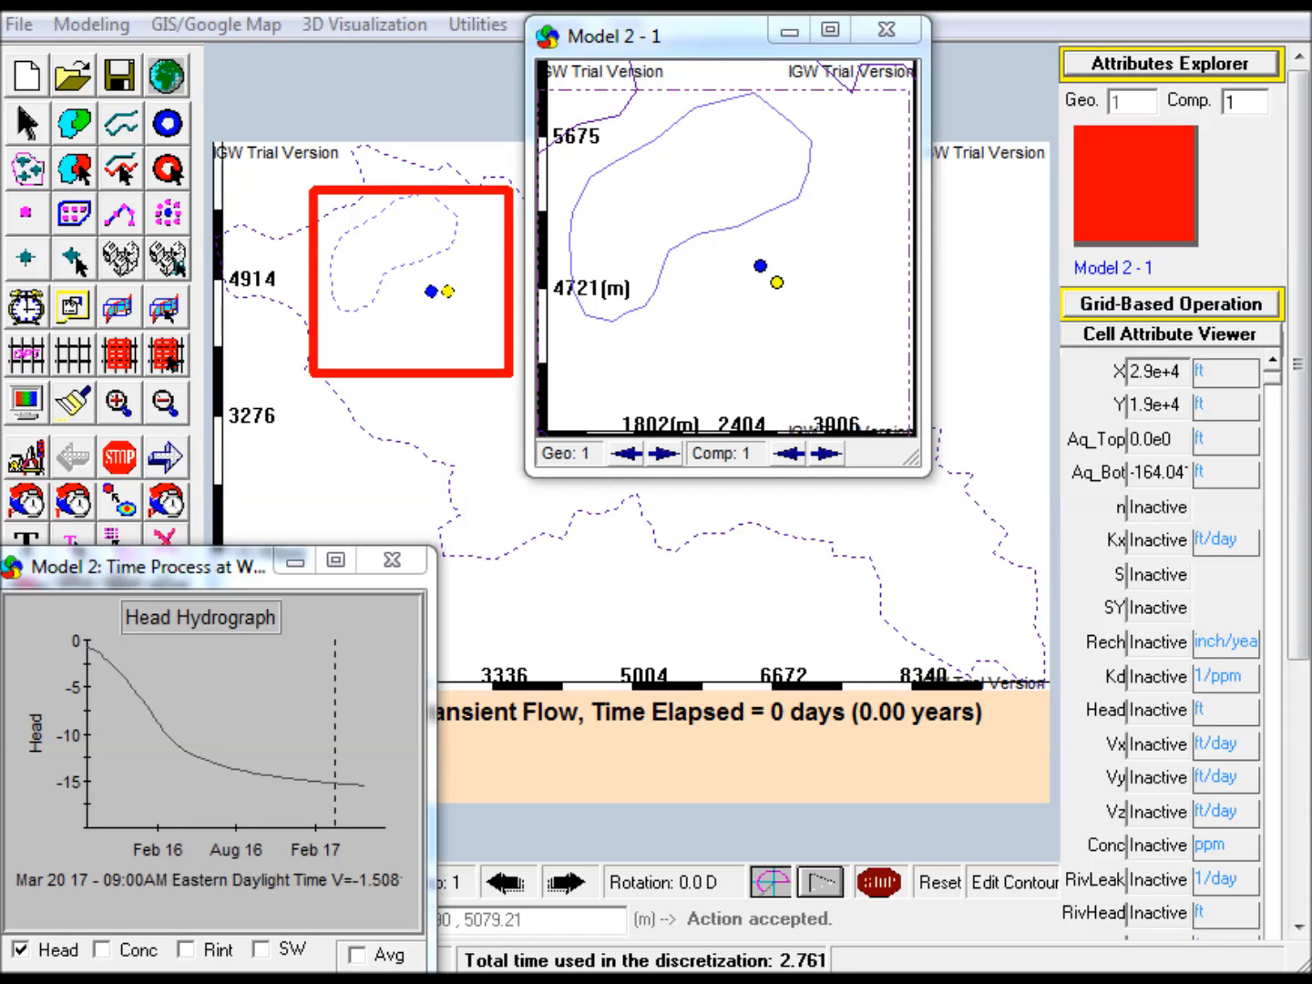
Display the Model 2 - 1 Head/Conc time process at Well 11 and place it, narrowed, beside the main model's hydrograph
drag(1311, 239, 1231, 29)
drag(1083, 906, 1039, 910)
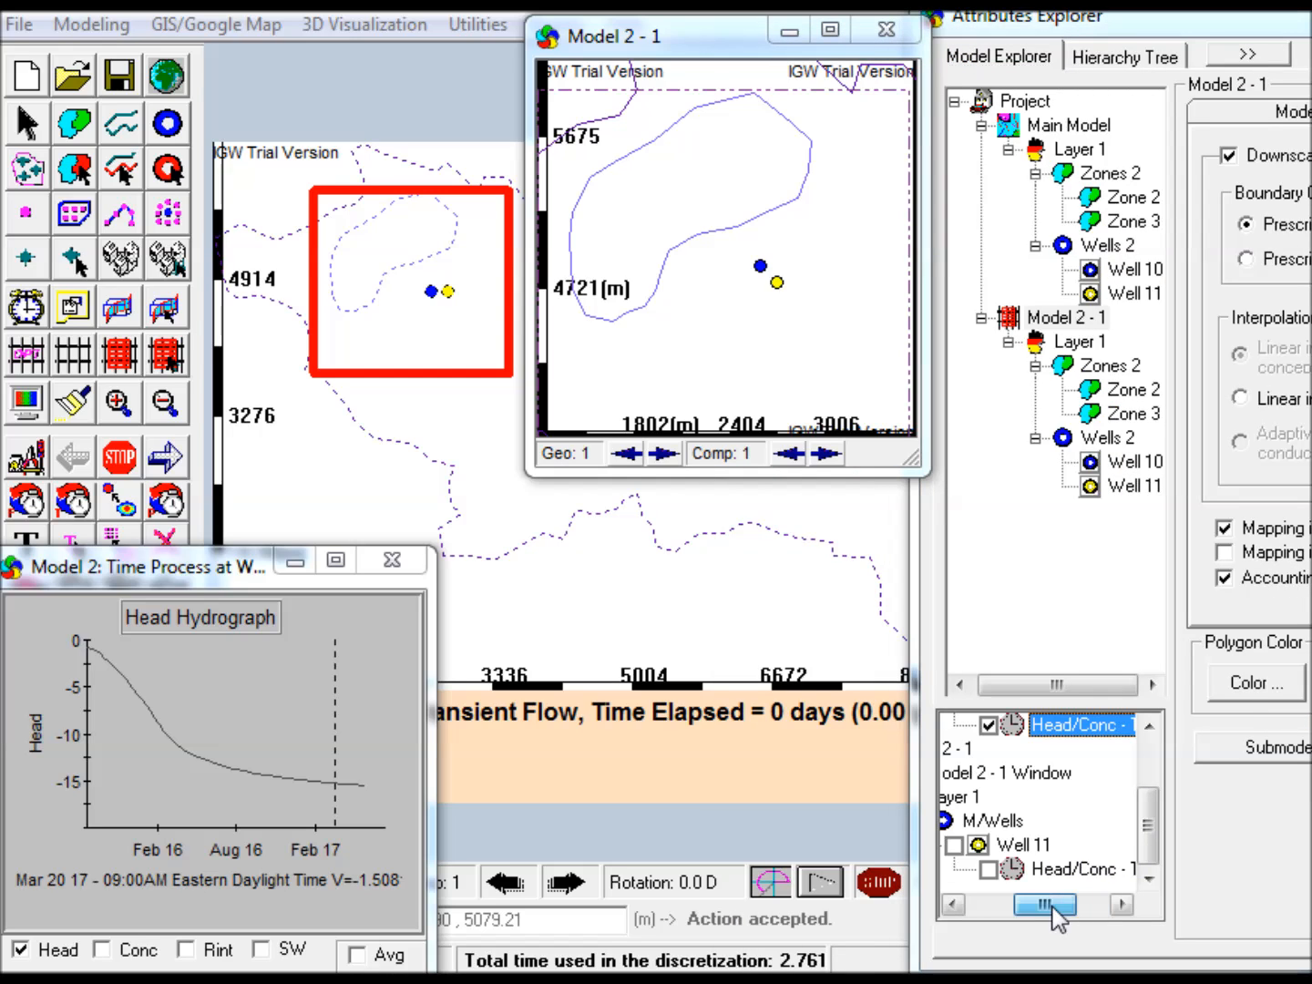
click(987, 871)
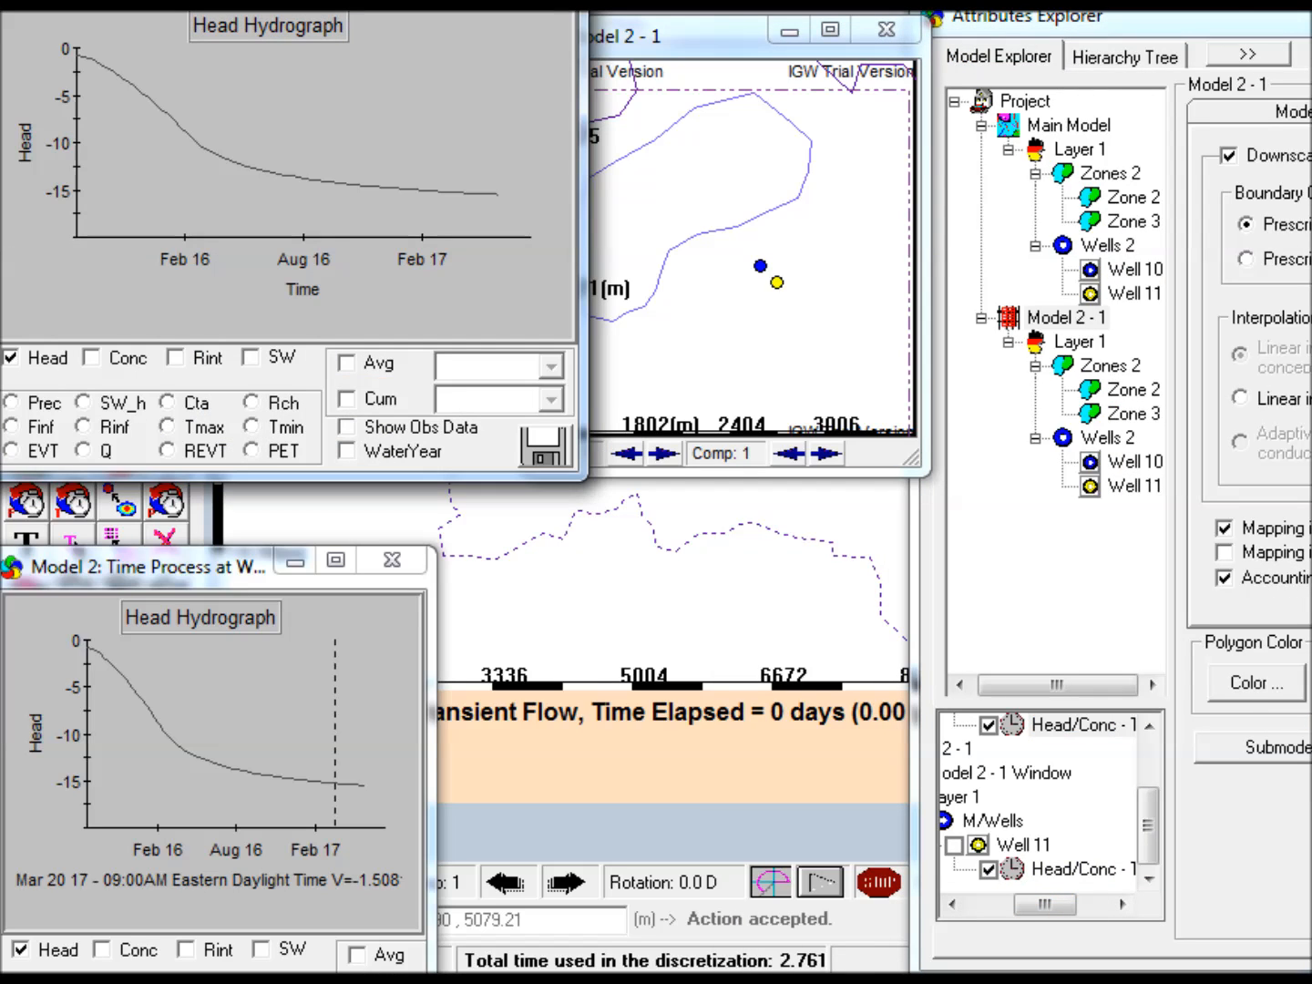
drag(346, 10, 805, 573)
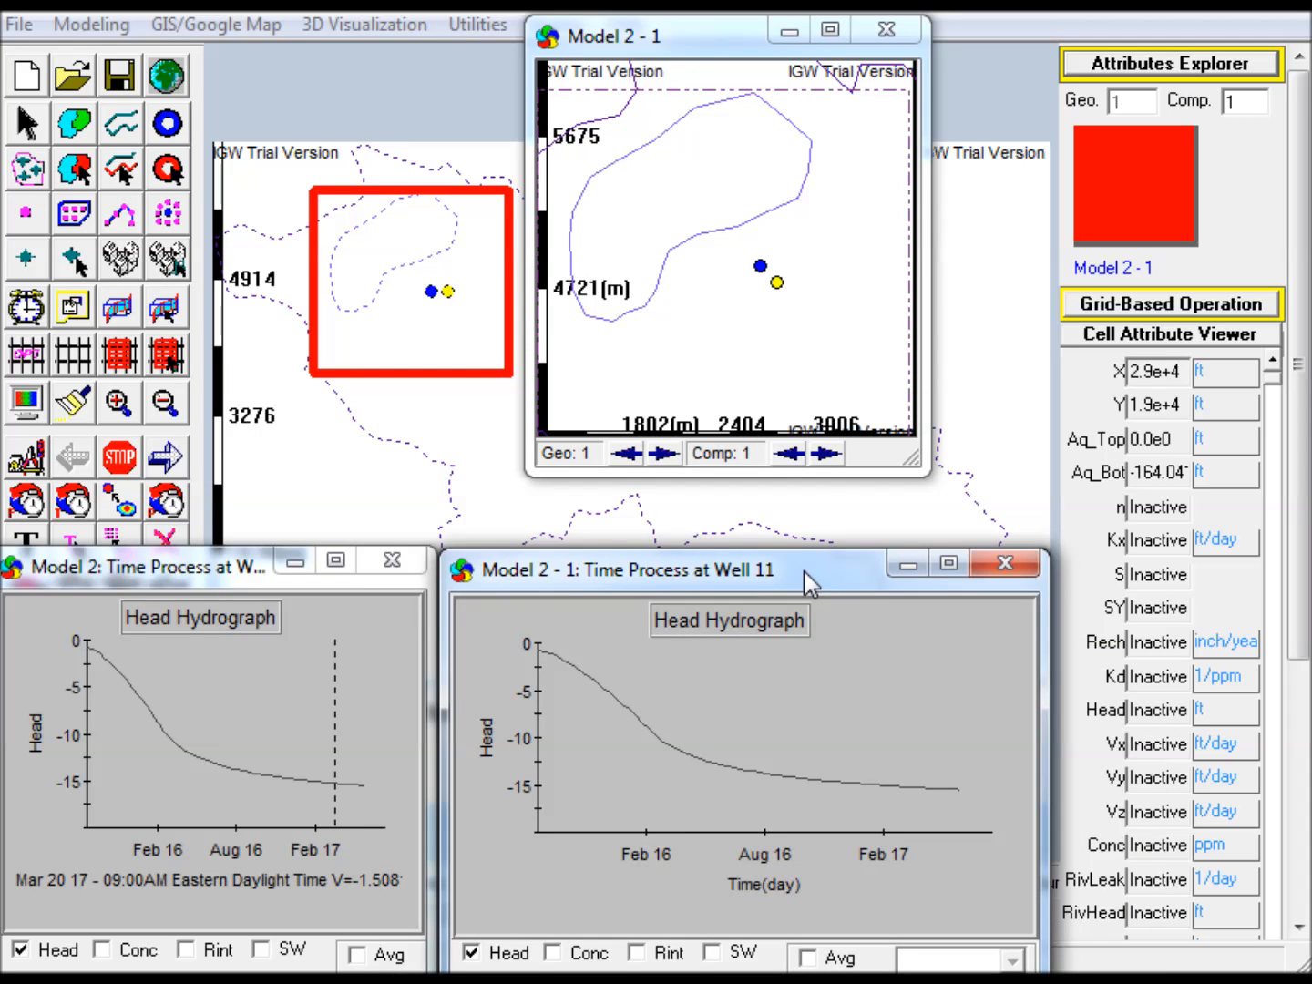
drag(1043, 680, 883, 654)
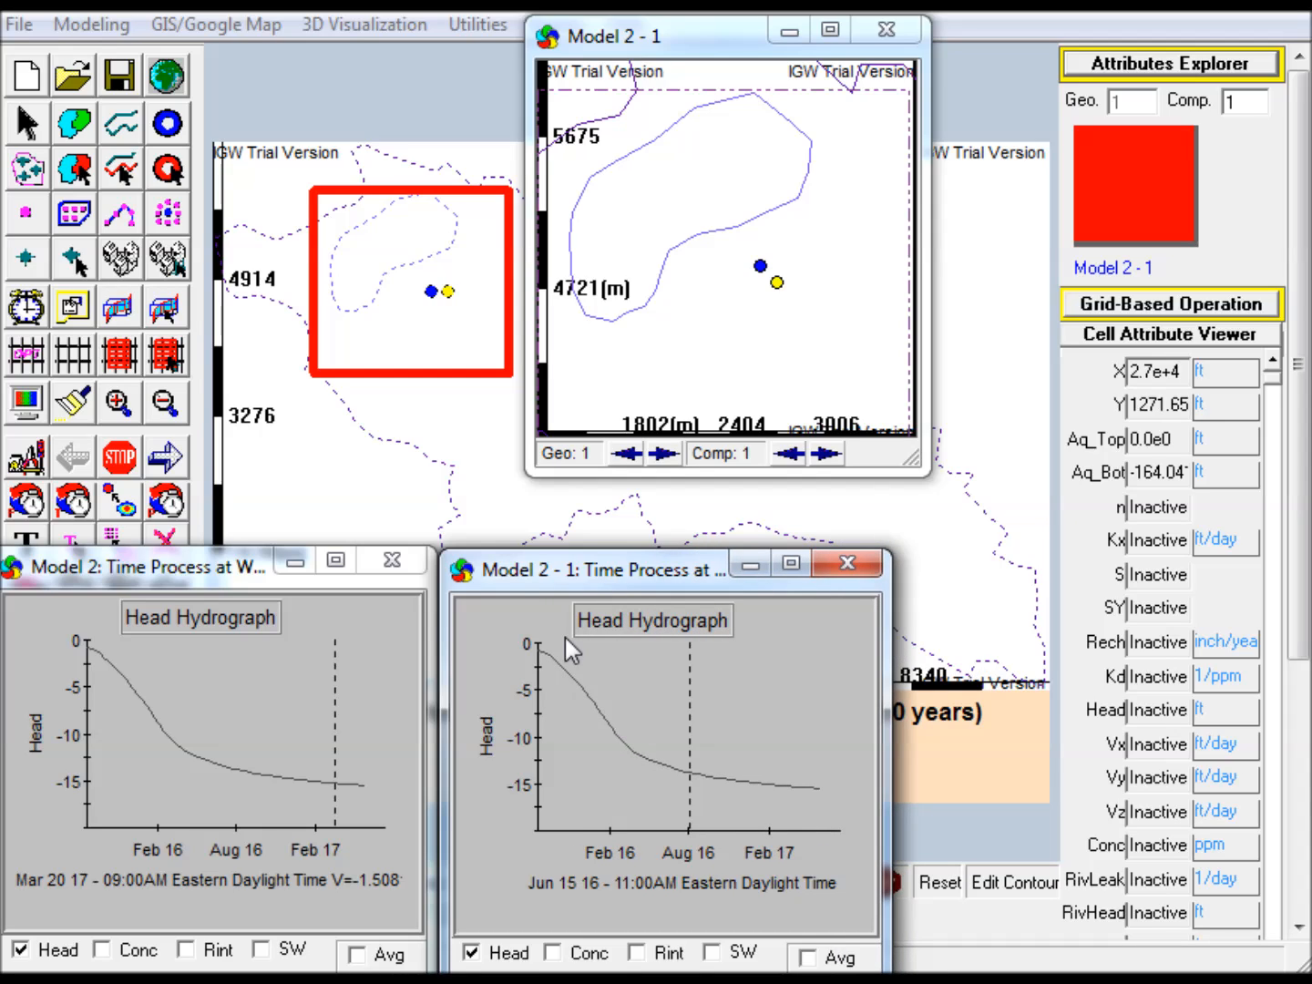
Run the model forward with the submodel and stop it once the hydrographs pass February 2017
click(170, 464)
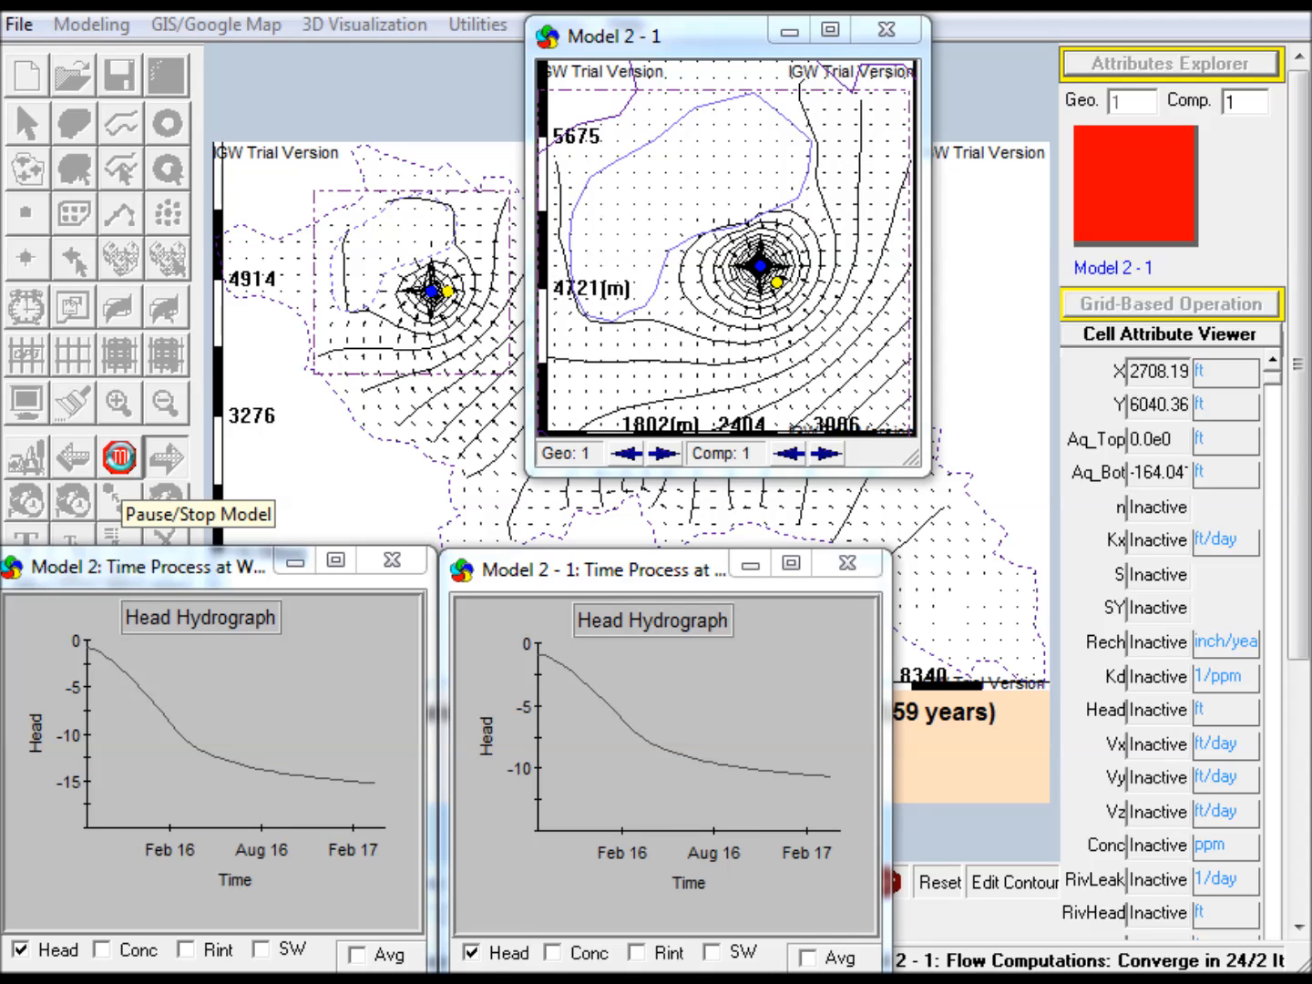
click(125, 462)
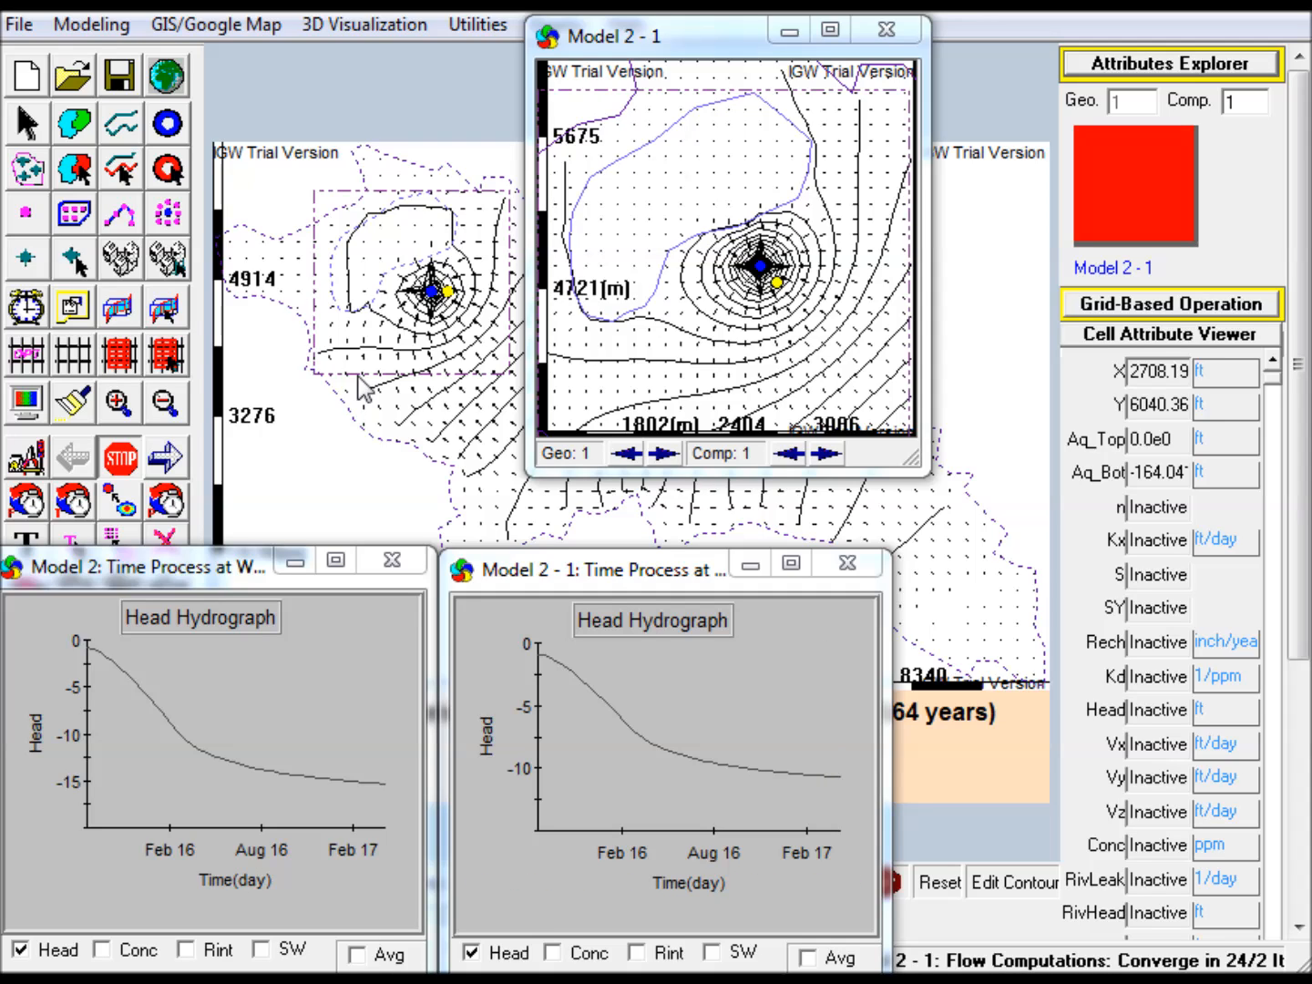
Create a nested rectangular submodel about 2297 by 2277 ft around both wells inside Model 2 - 1, and open its attributes
click(113, 359)
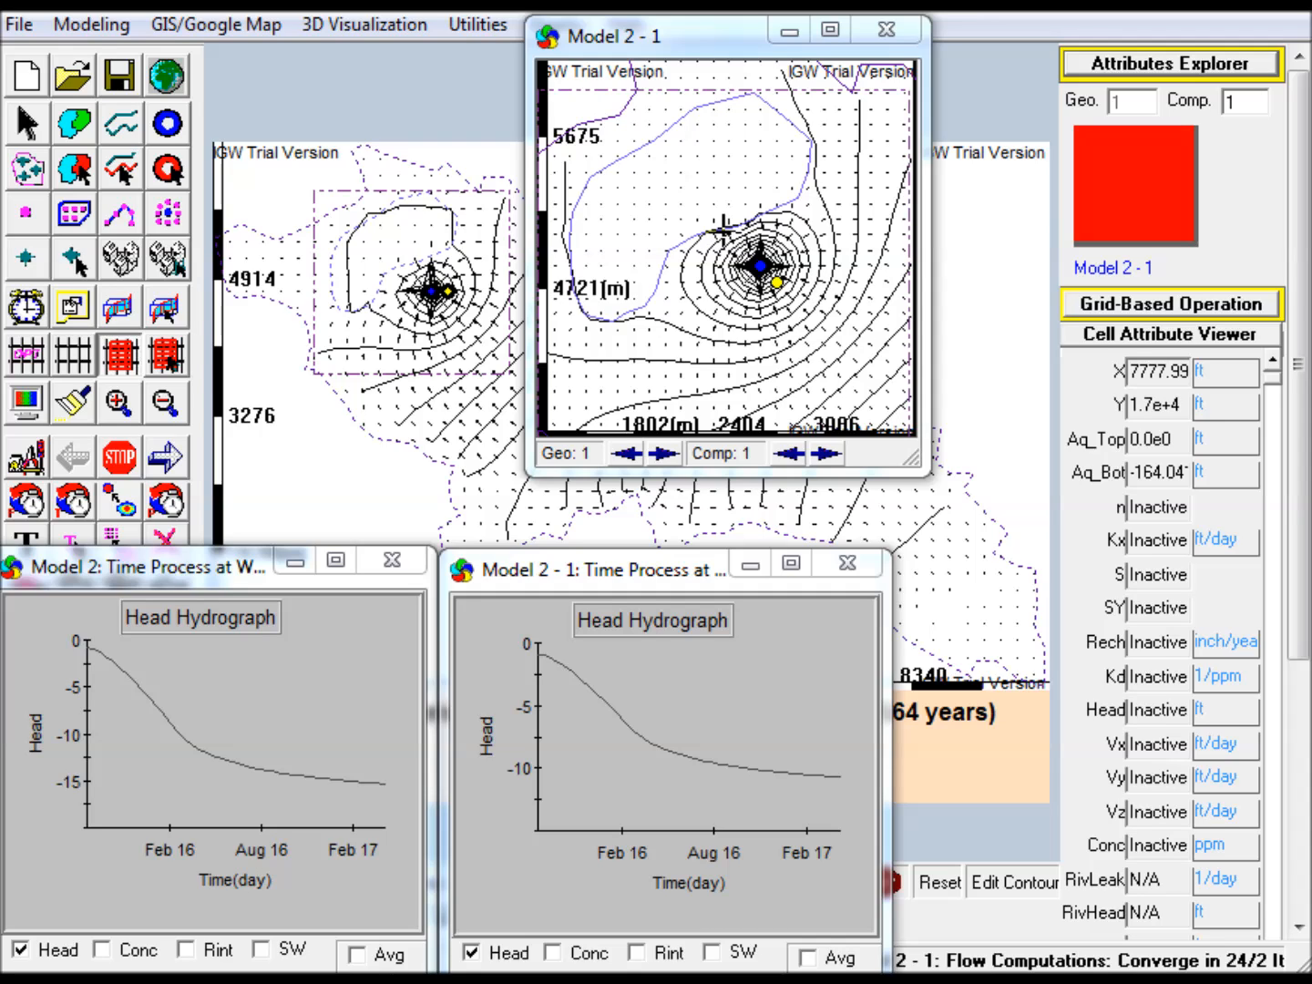
drag(723, 227, 815, 321)
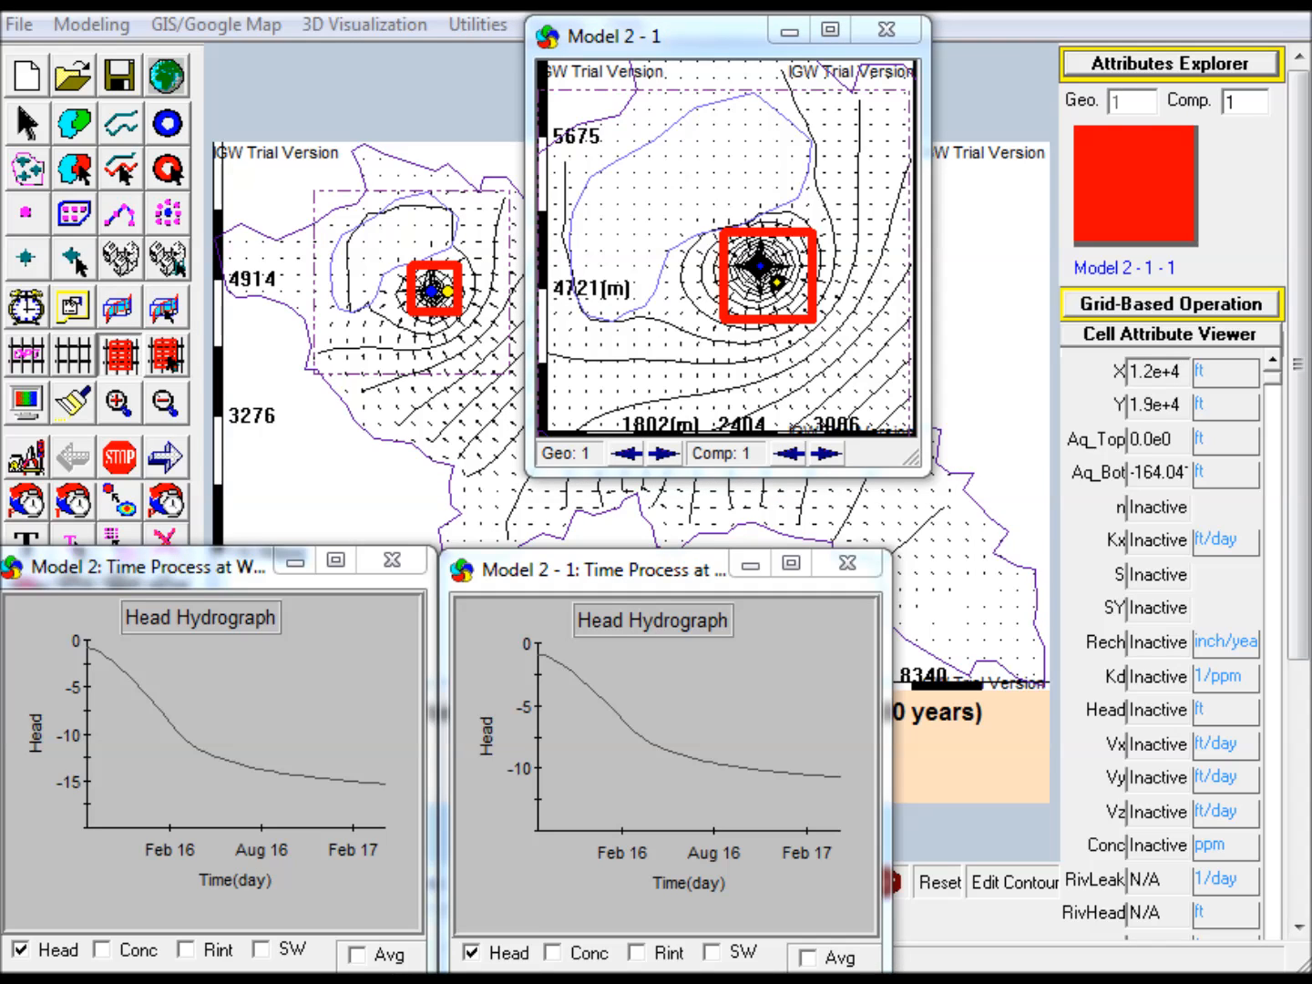
drag(1310, 183, 1179, 31)
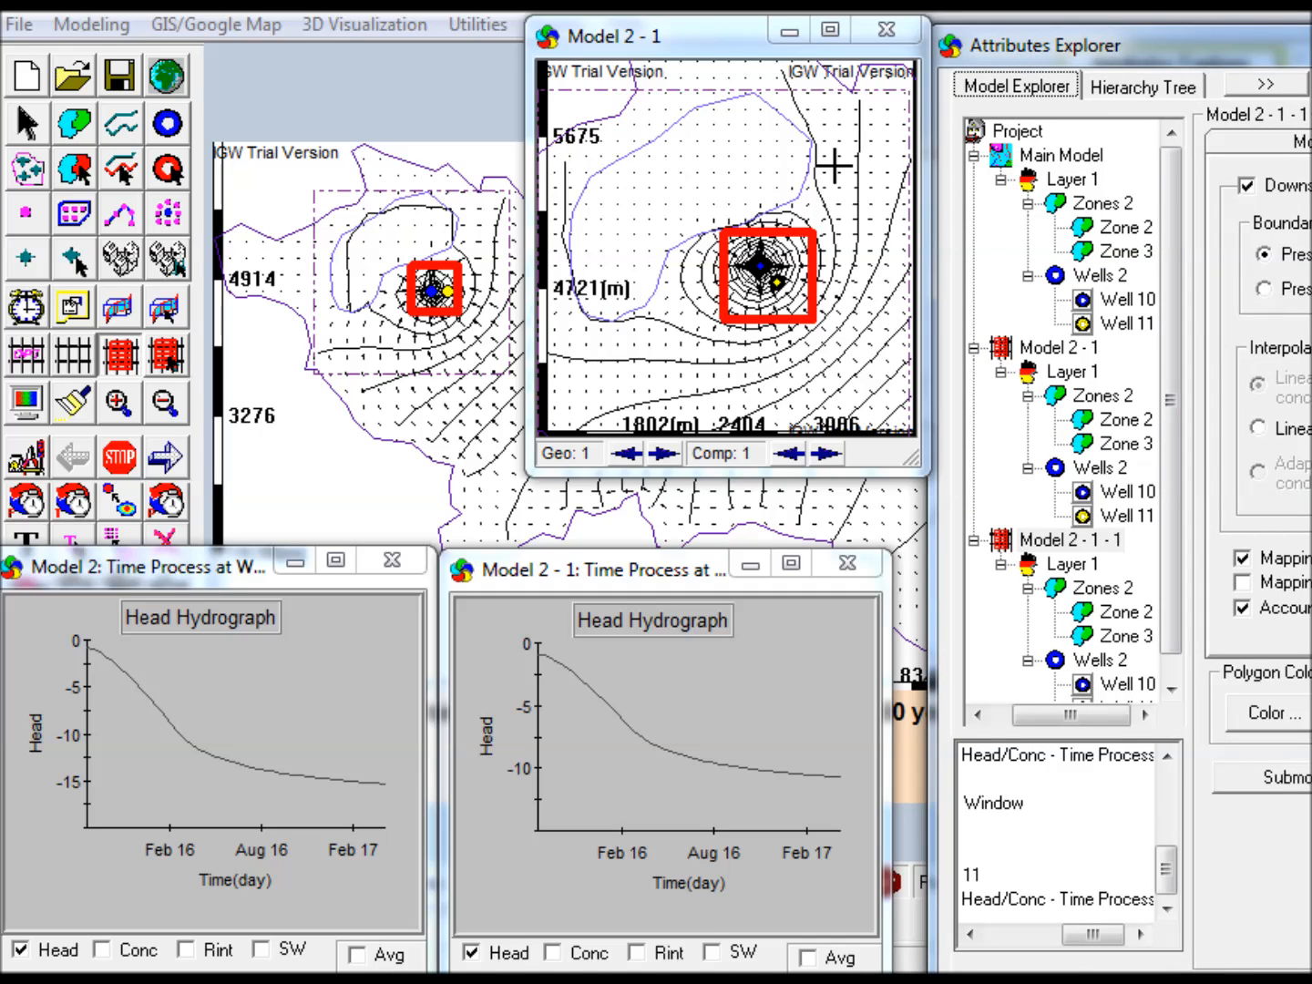
click(798, 43)
drag(1176, 55, 898, 33)
click(747, 567)
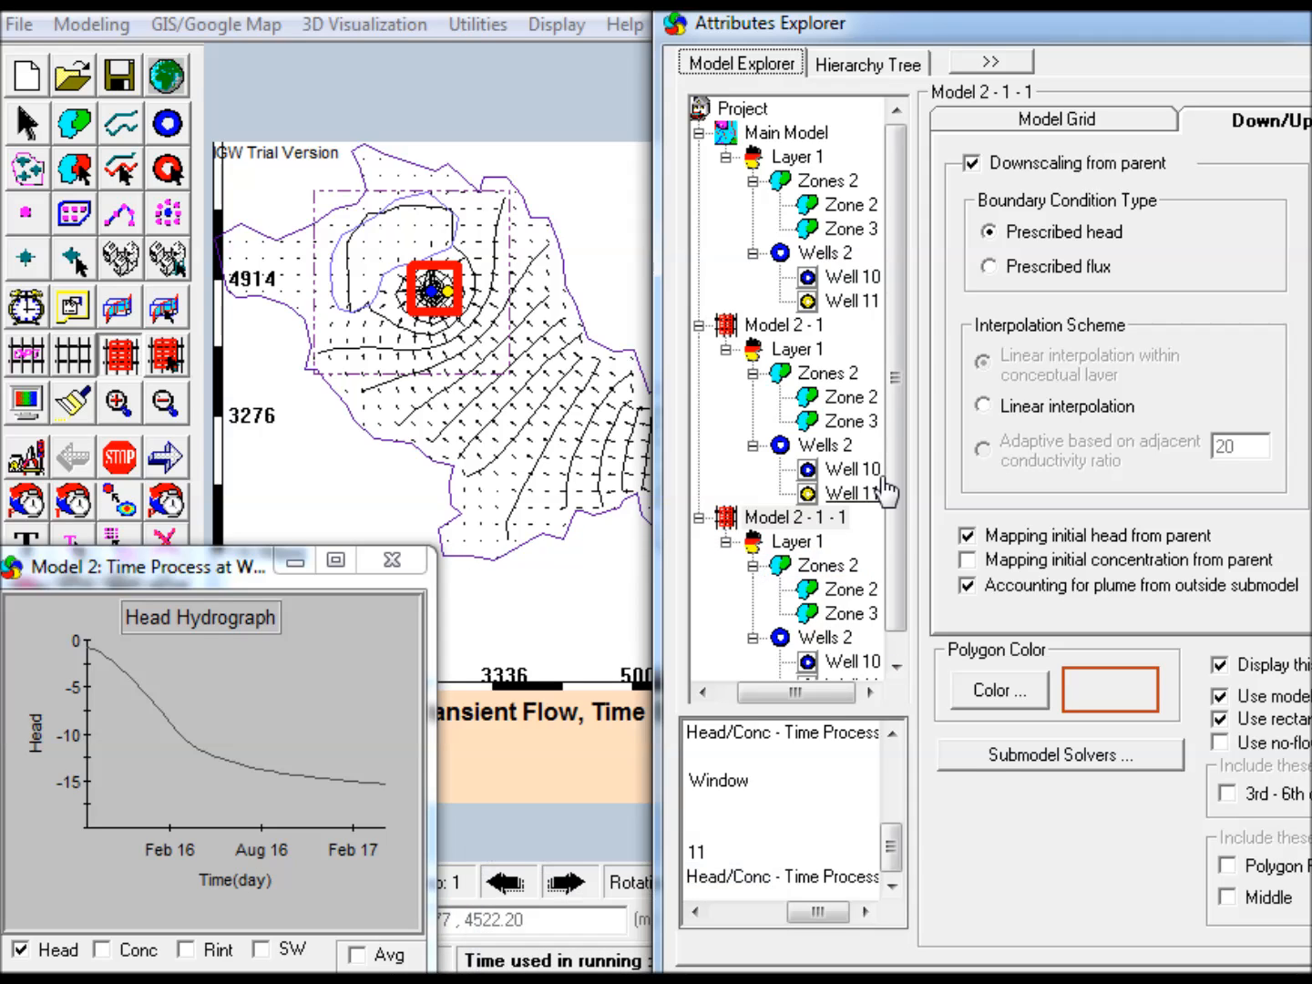
Review the nested submodel's grid lengths, cell sizes, cell counts and parent/child grid ratio, and close the attributes
click(1056, 127)
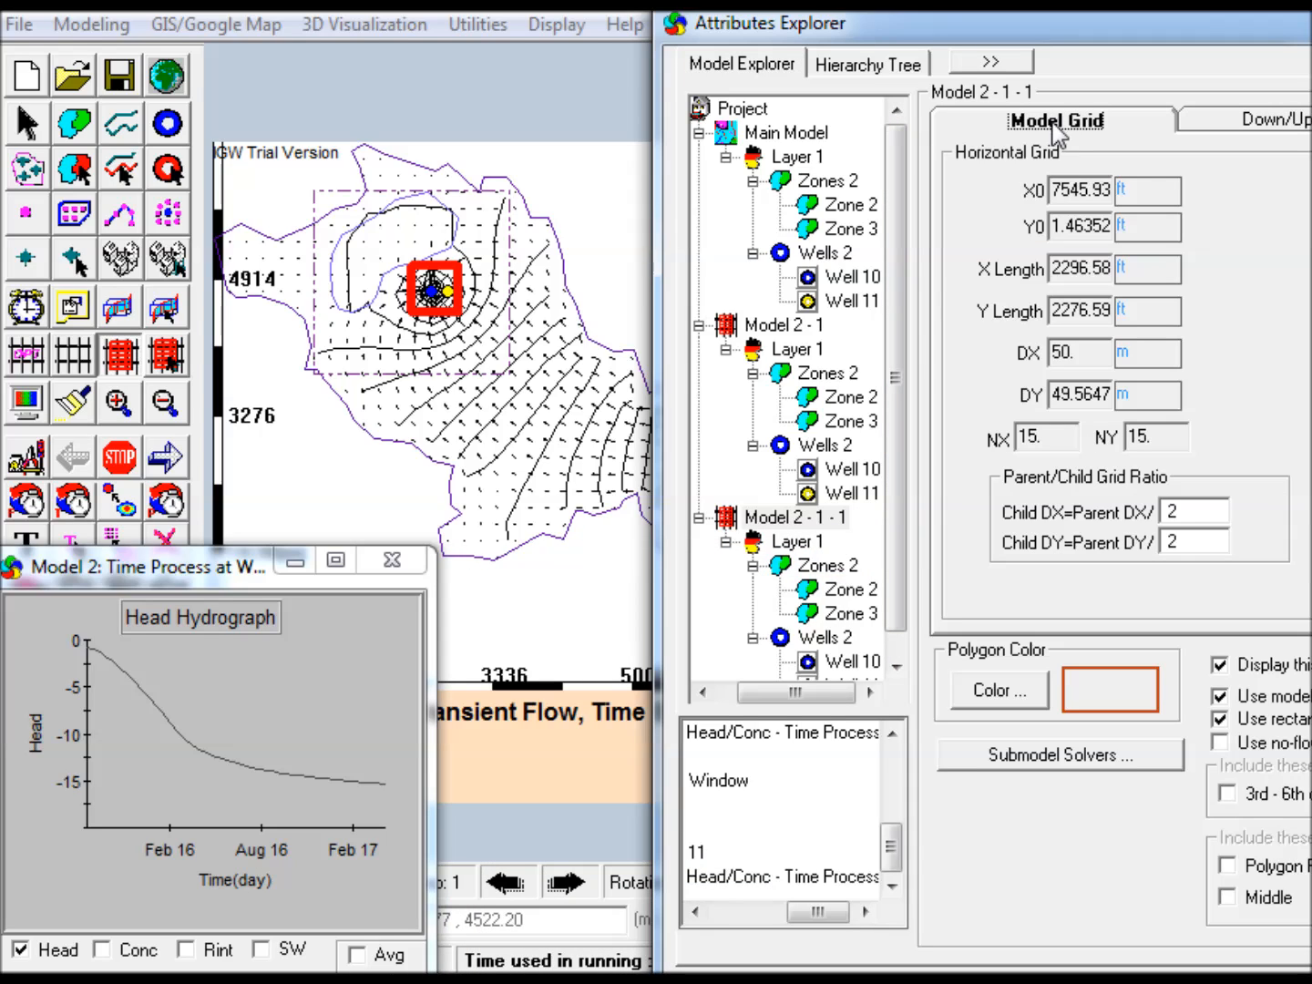
click(1061, 434)
click(1151, 435)
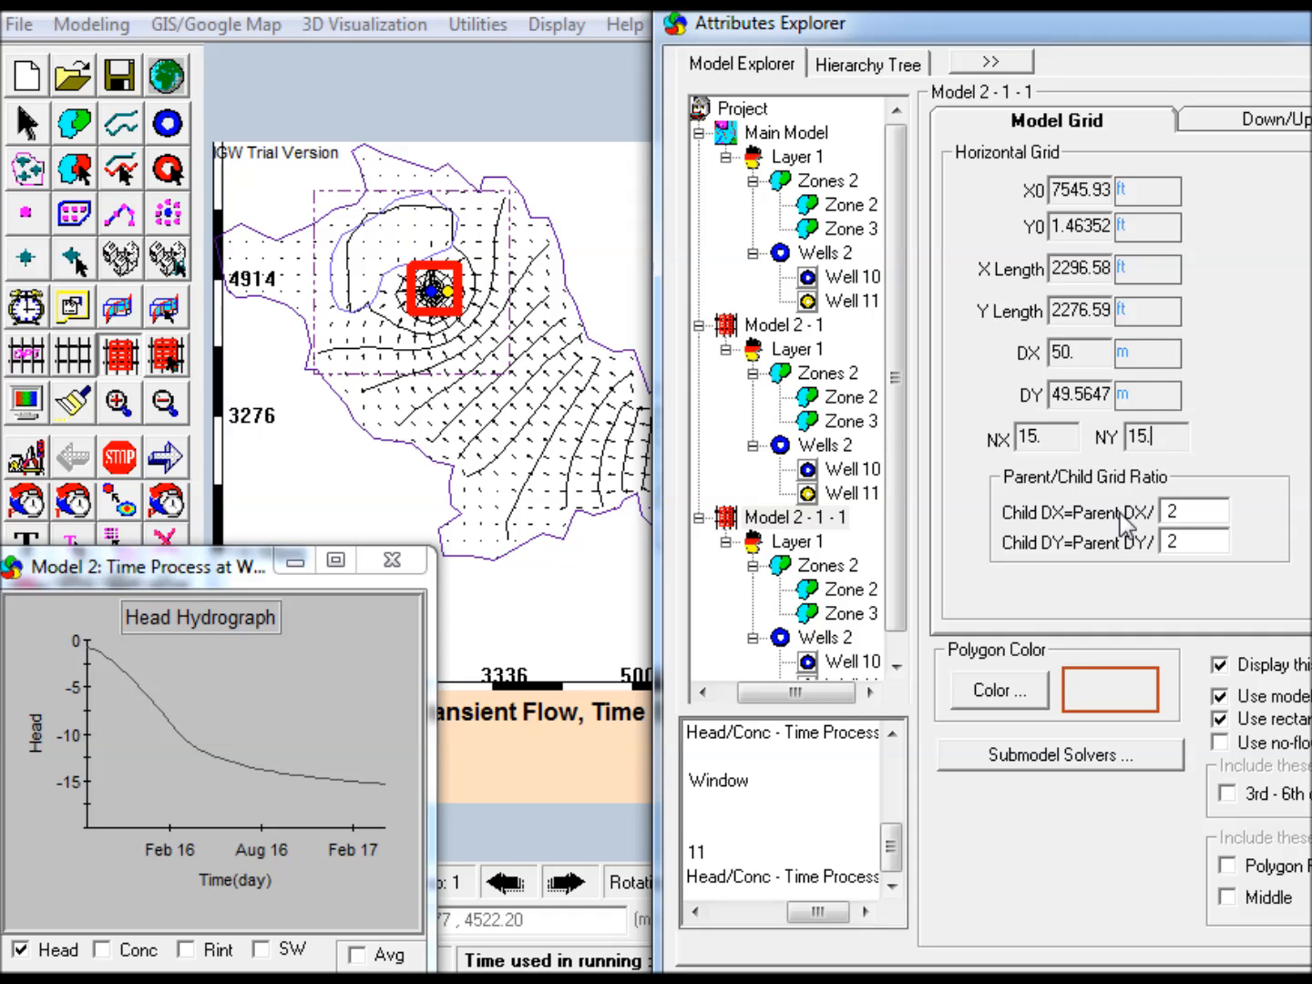
key(alt+F4)
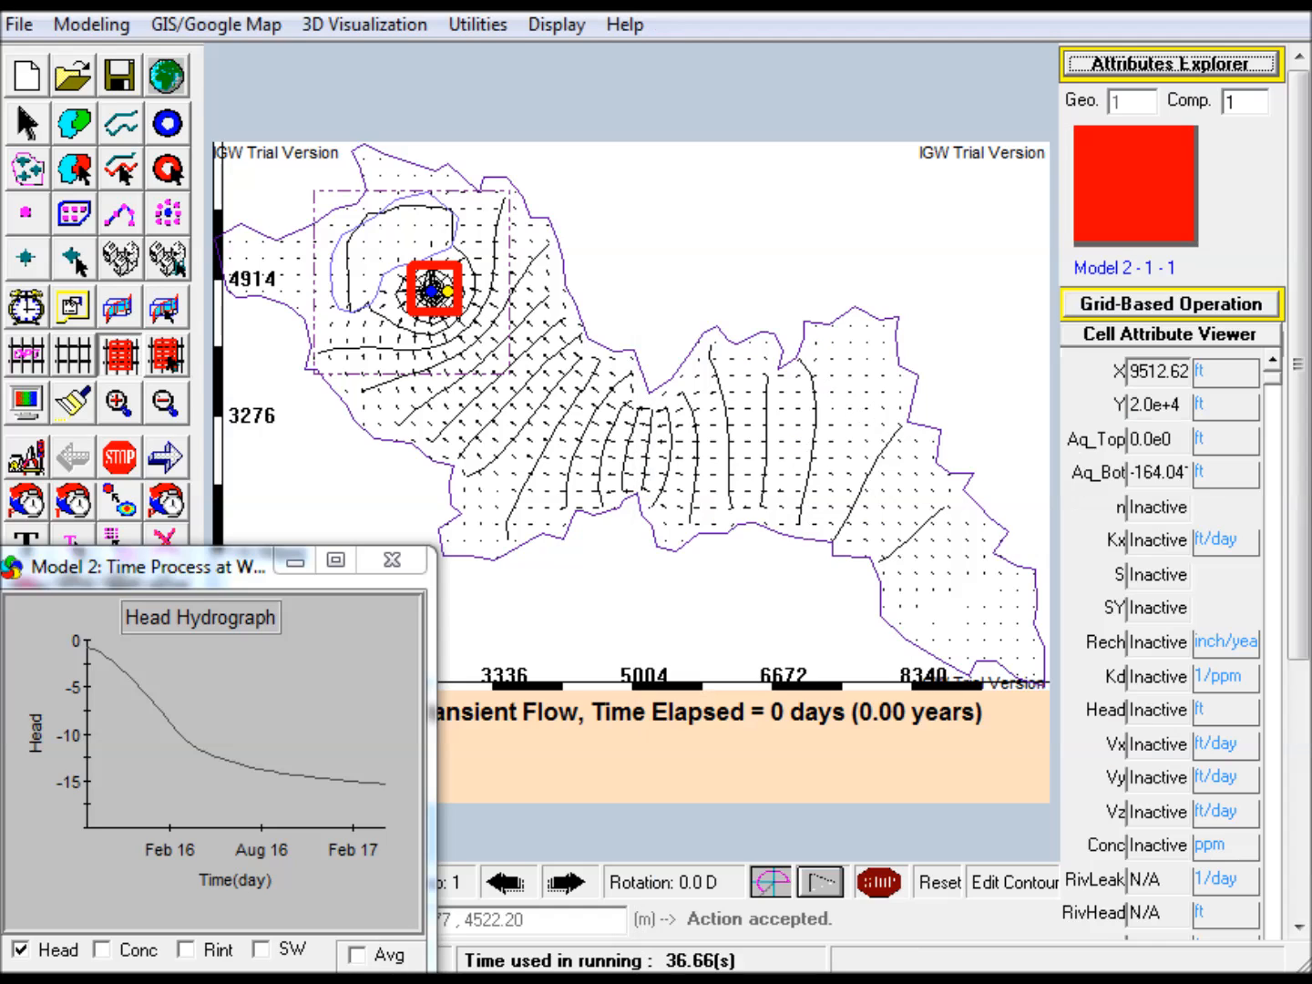
Discretize the model with the nested submodel included, keeping the main grid at NX 51 and NY 34
click(29, 360)
drag(777, 562, 660, 408)
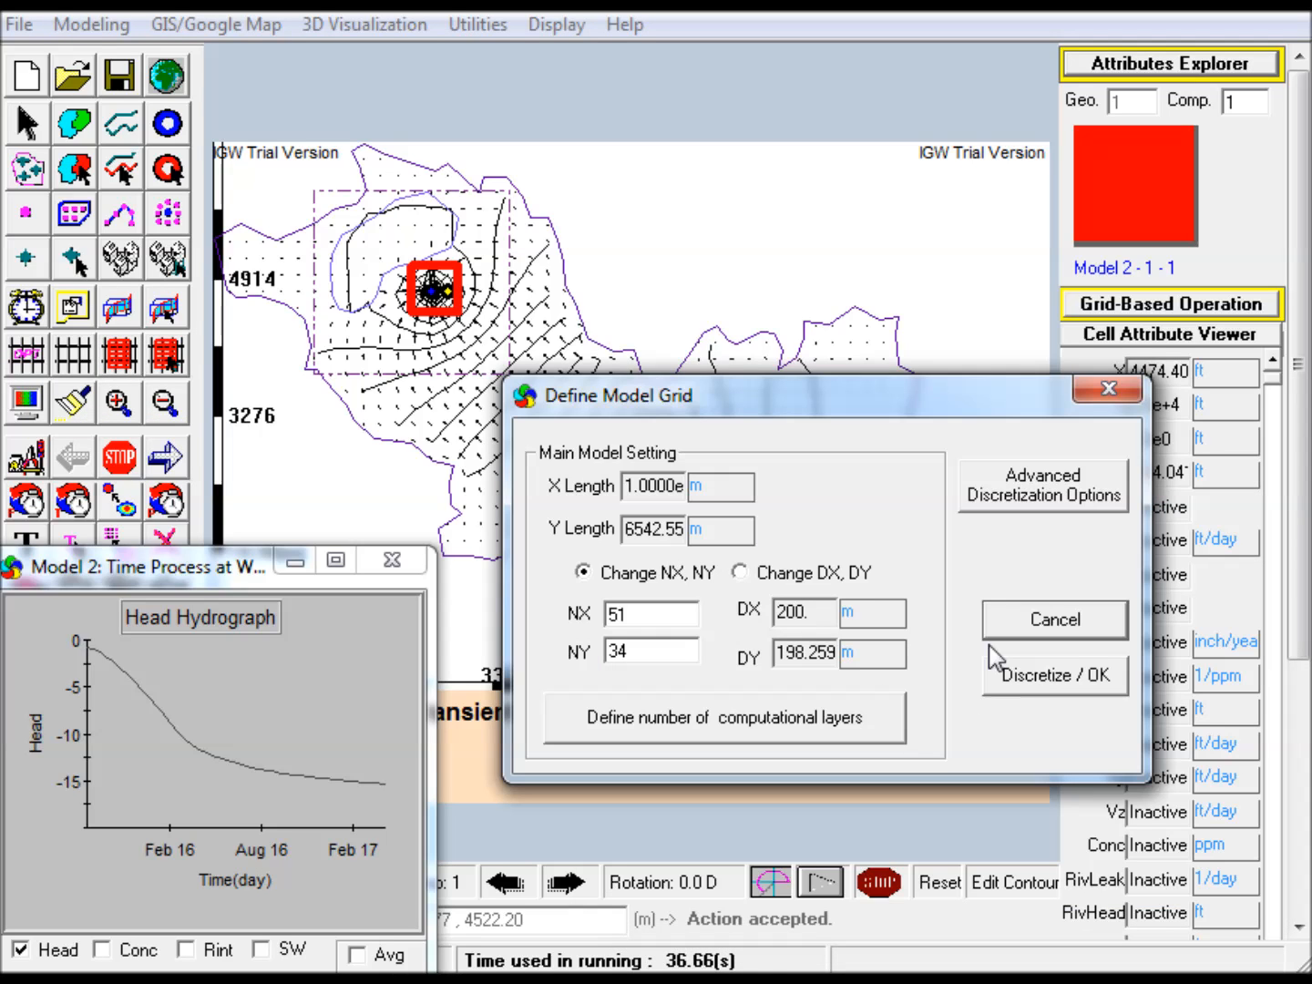
click(1045, 682)
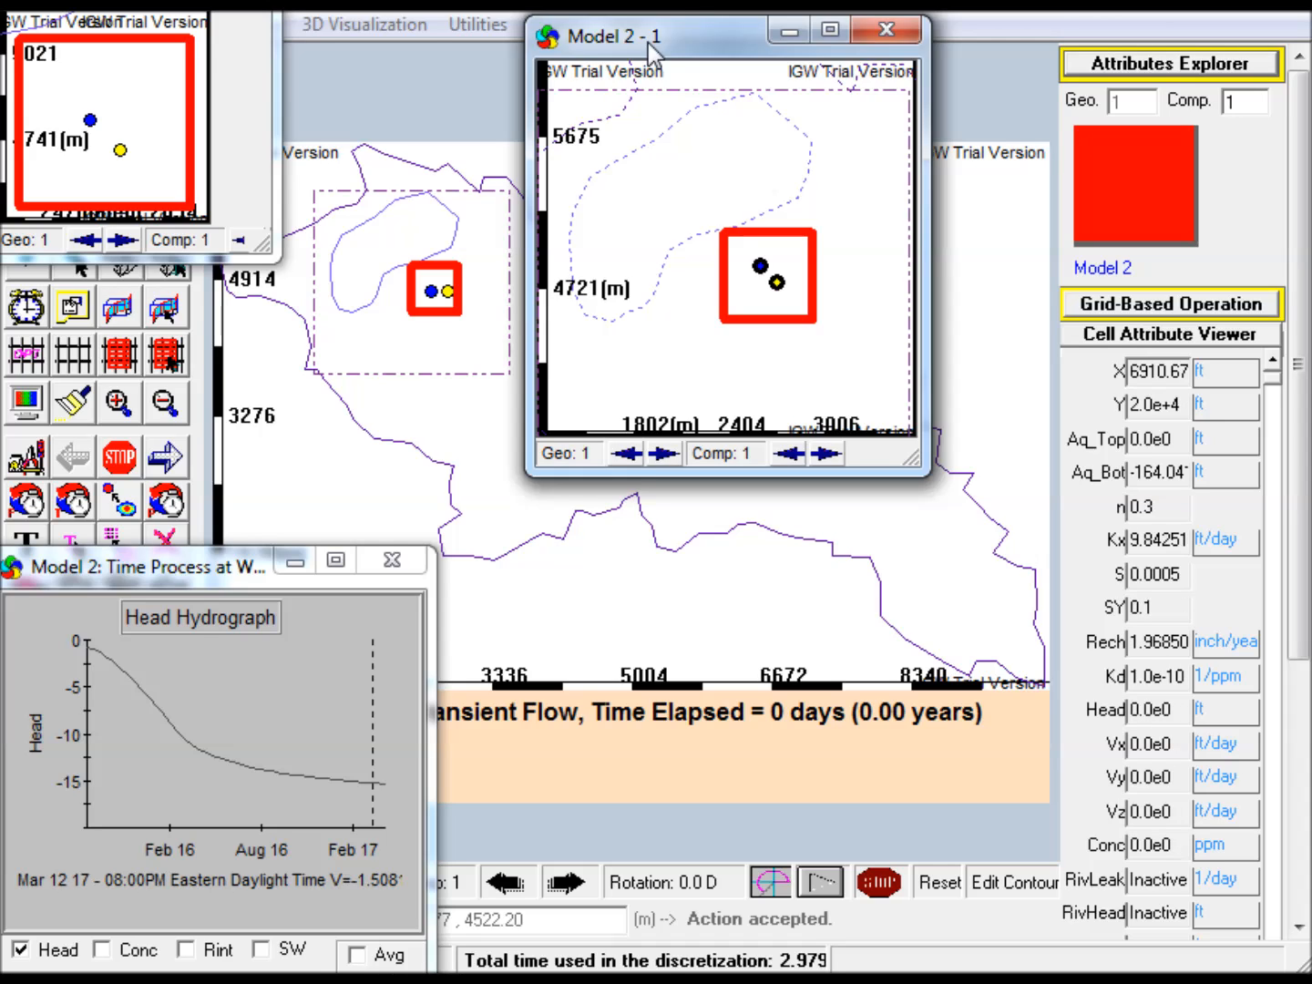
Place the Model 2 - 1 - 1 window beside the Model 2 - 1 window, enlarge it to a similar size, and refresh its map
drag(111, 0, 830, 47)
drag(1013, 41, 1015, 38)
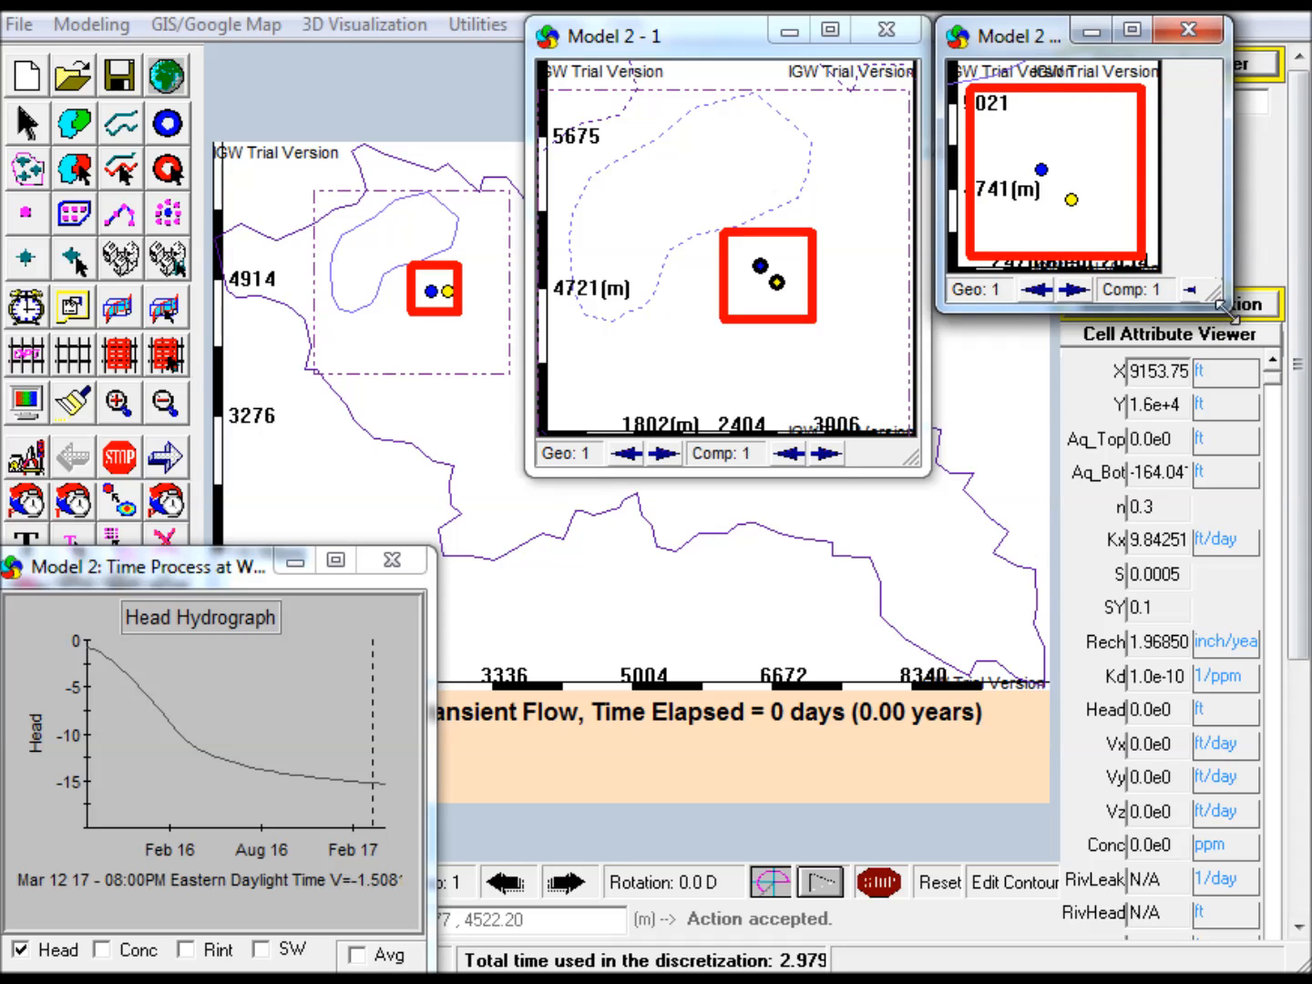
drag(1230, 317, 1295, 469)
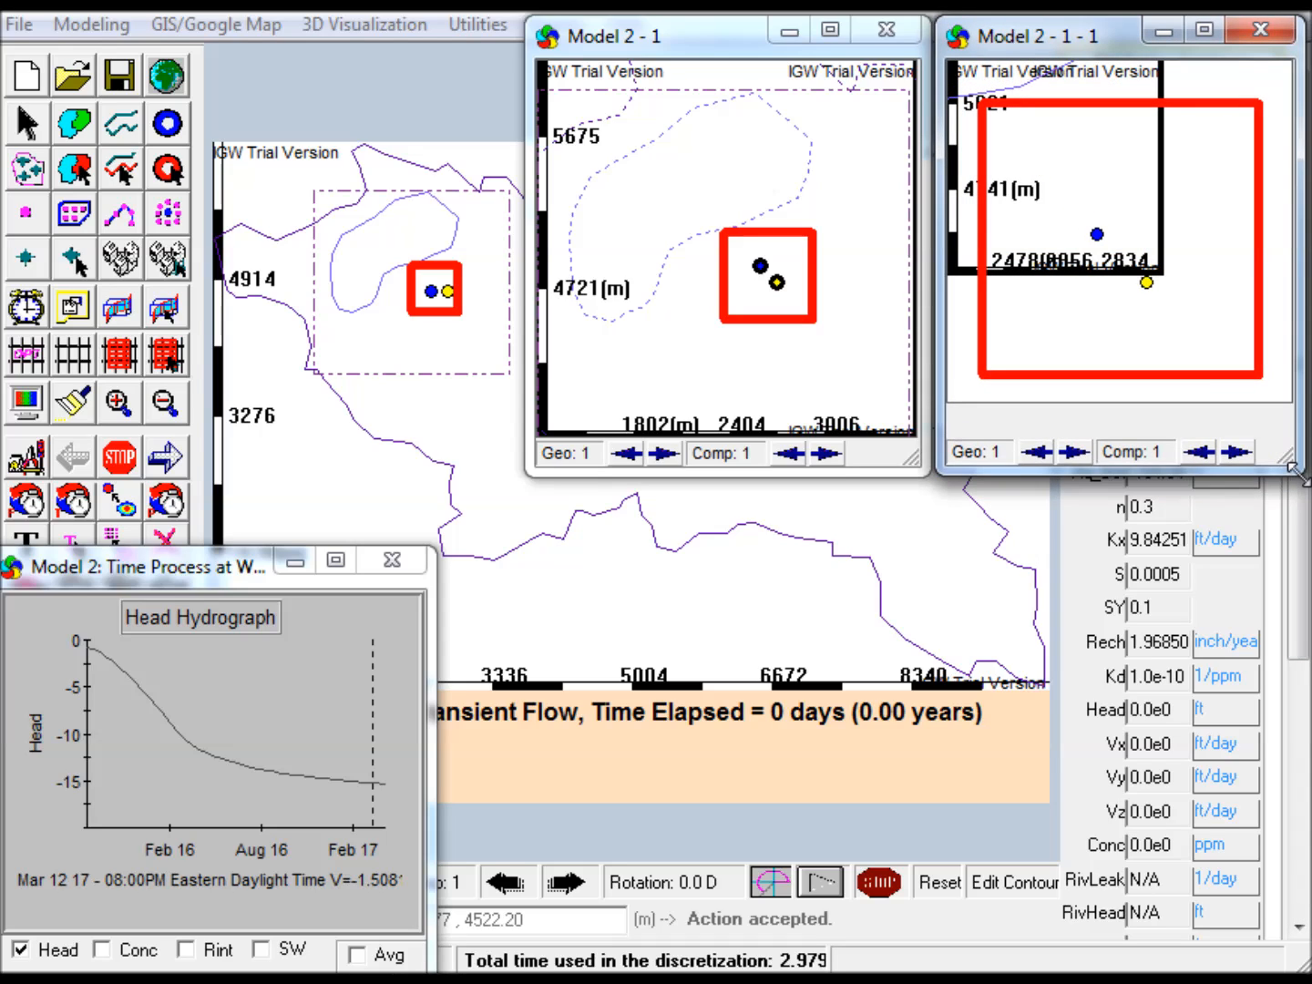
right_click(1103, 193)
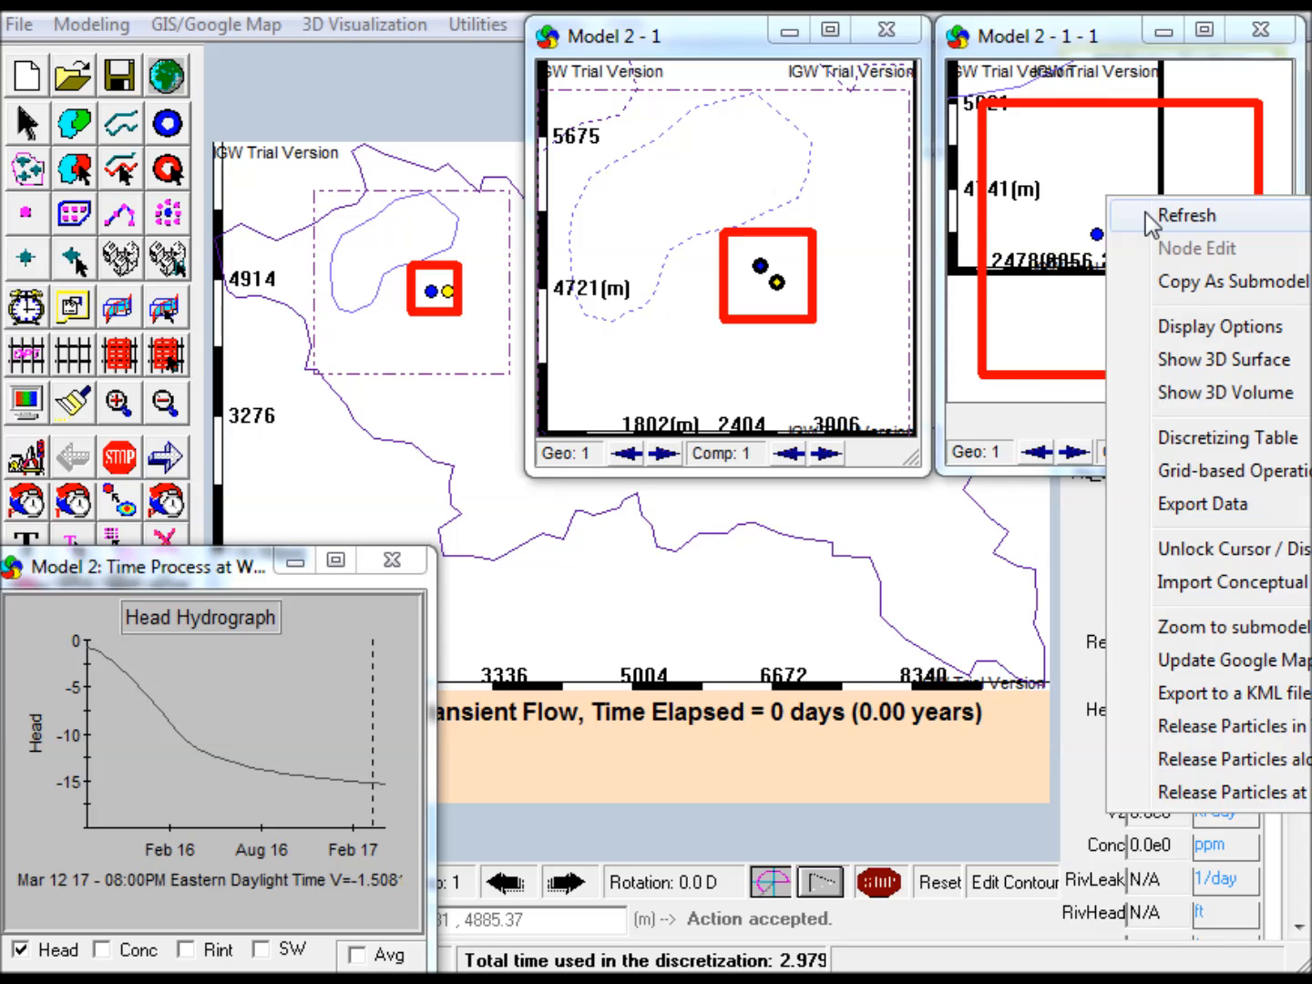
click(1143, 213)
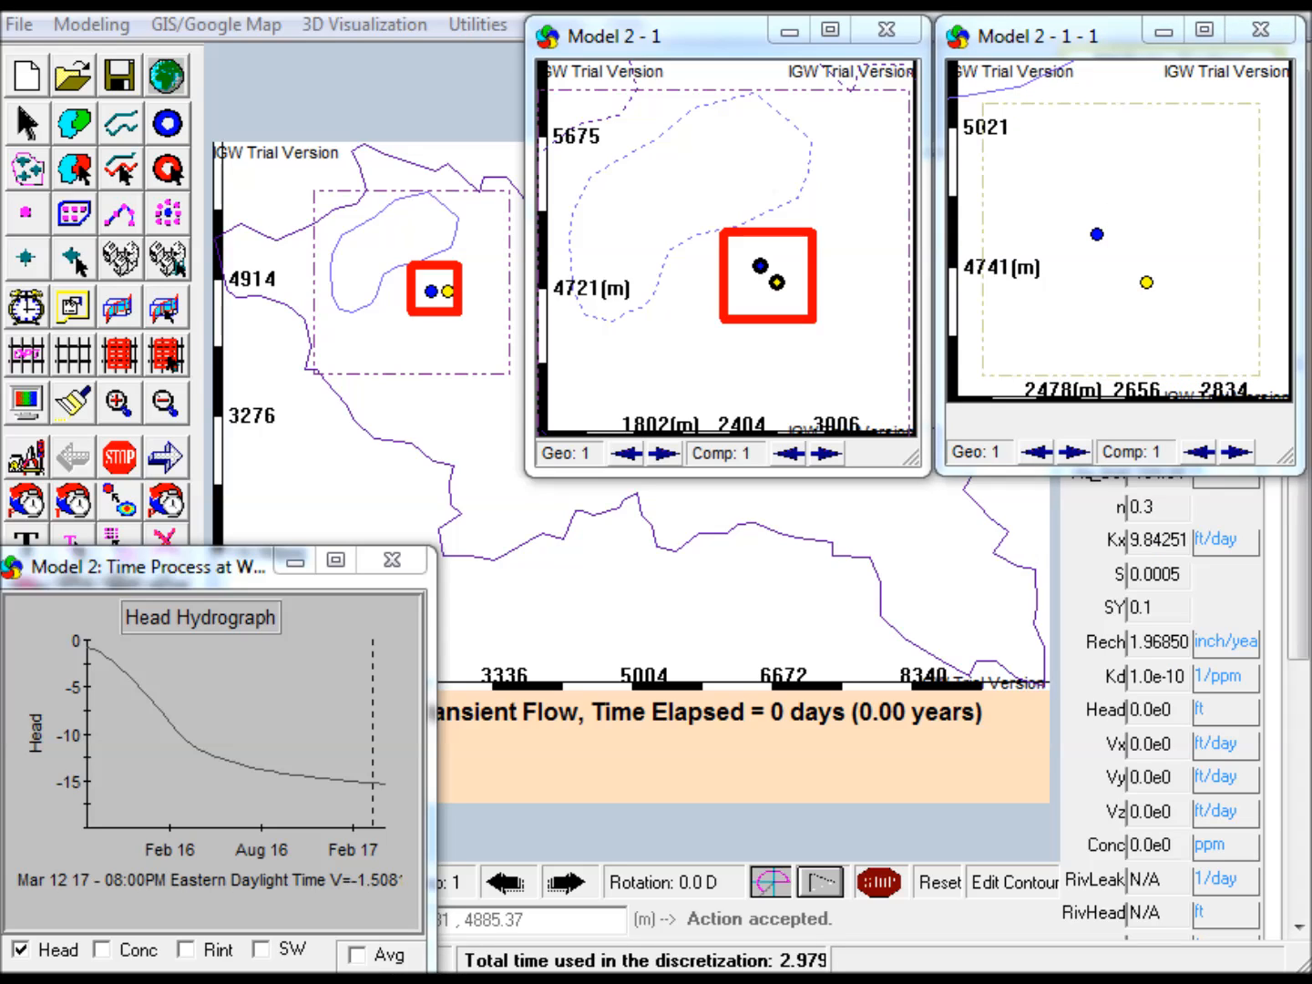
Display the Model 2 - 1 - 1 Head/Conc time process at Well 11, narrow its hydrograph, and place it below the nested submodel map
key(alt+Tab)
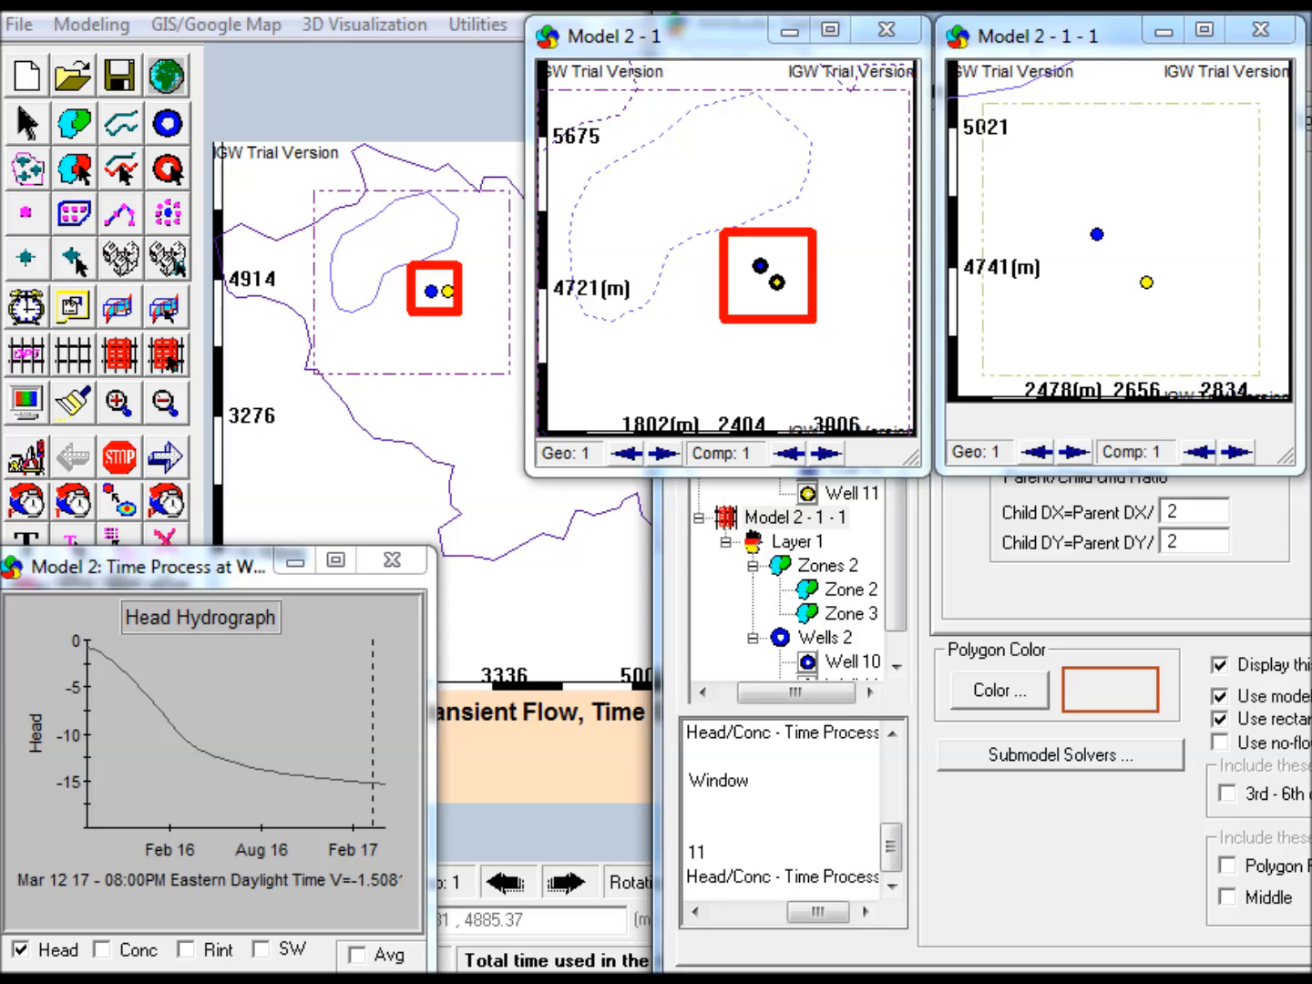
drag(811, 911, 767, 909)
click(788, 876)
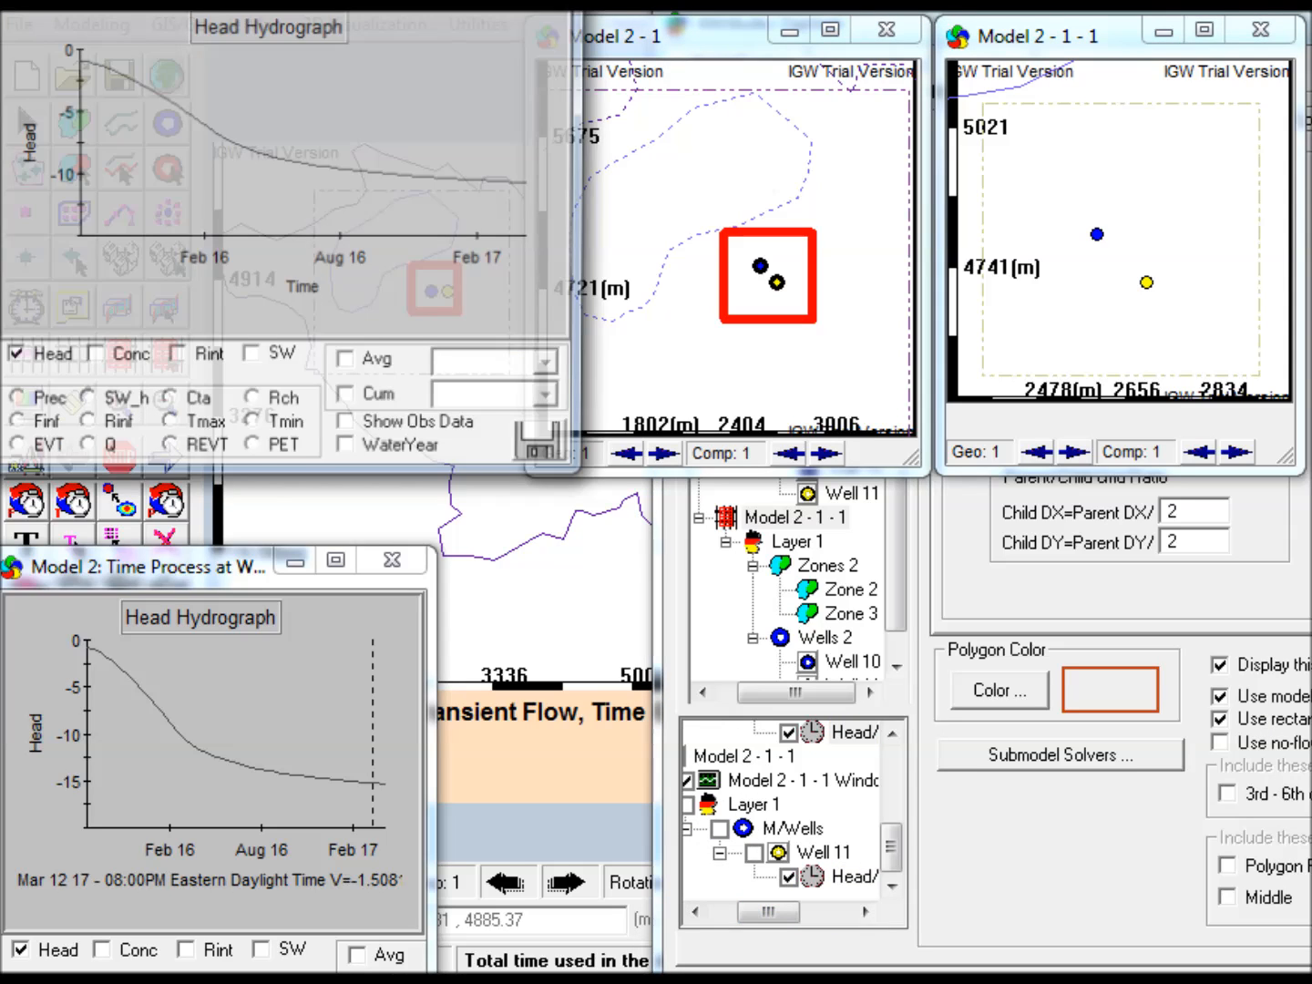
click(349, 12)
drag(348, 2, 815, 572)
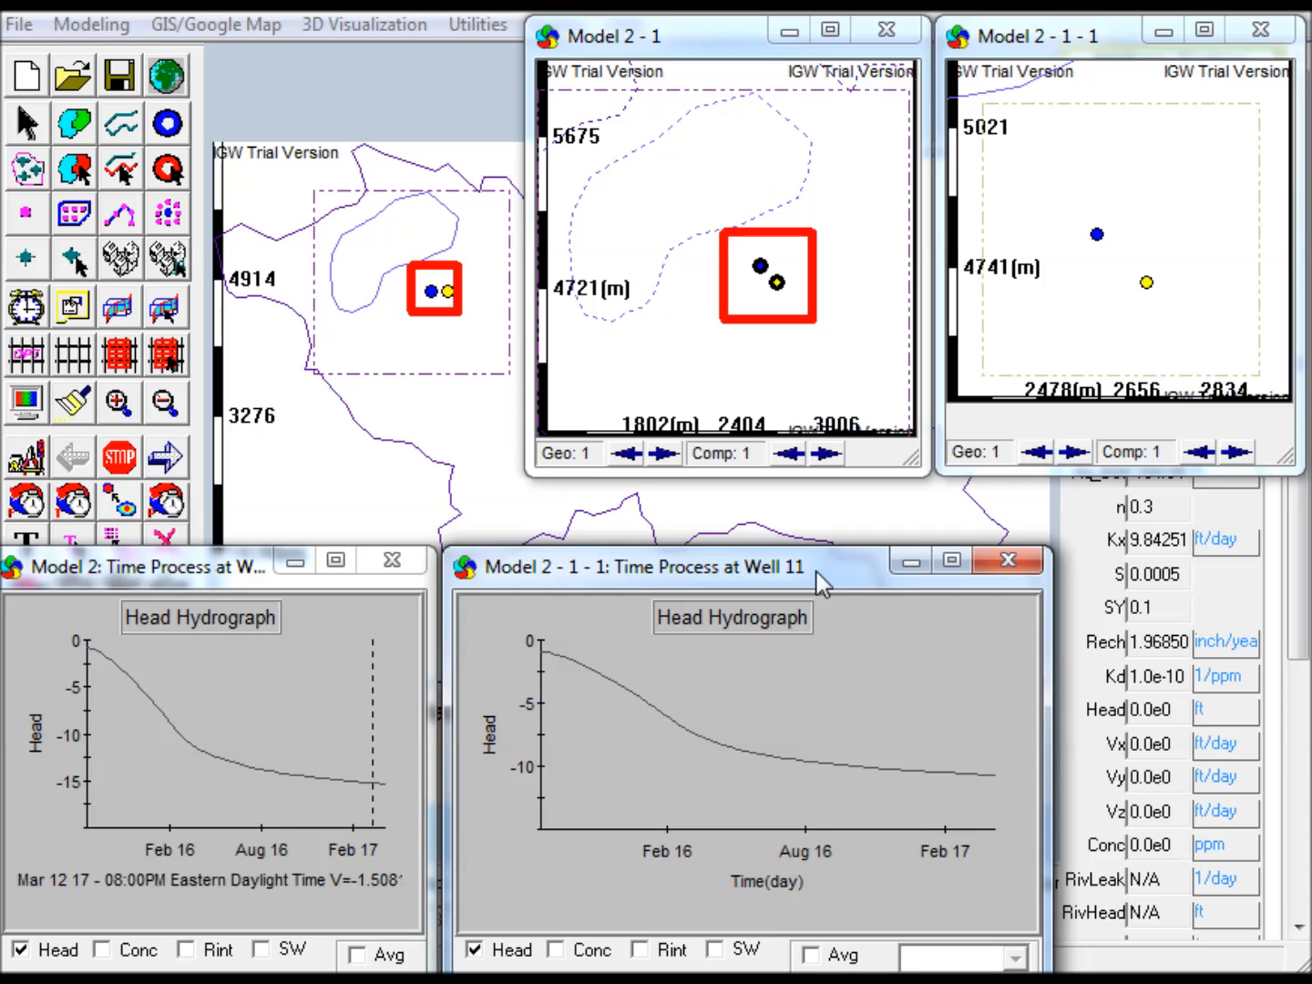
drag(1046, 733, 859, 723)
drag(623, 570, 1078, 584)
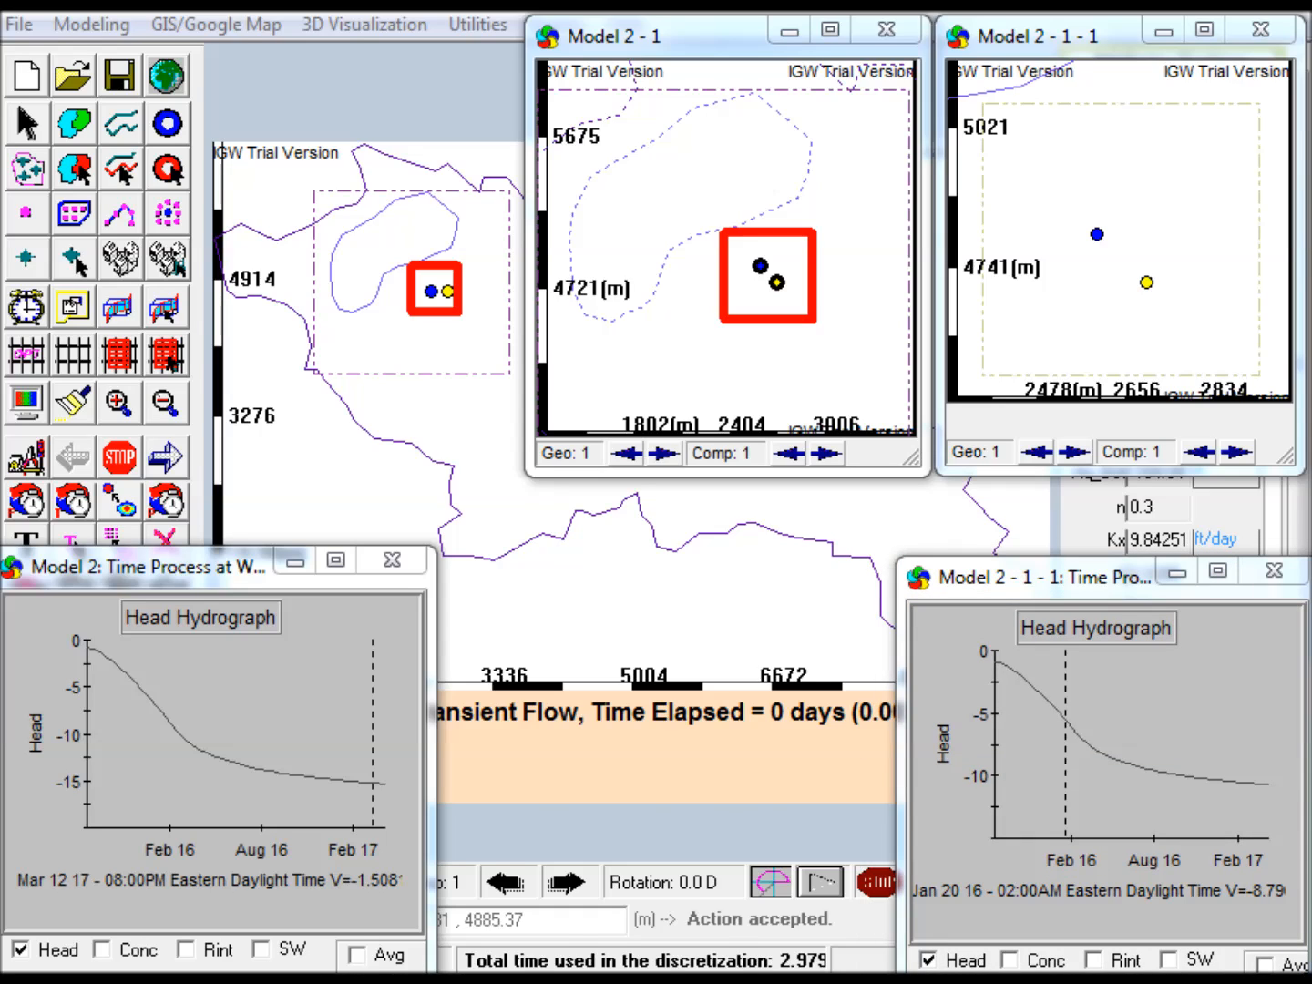
Bring back the Model 2 - 1 hydrograph and align the Model 2 - 1 - 1 hydrograph in a row with the others
key(alt+Tab)
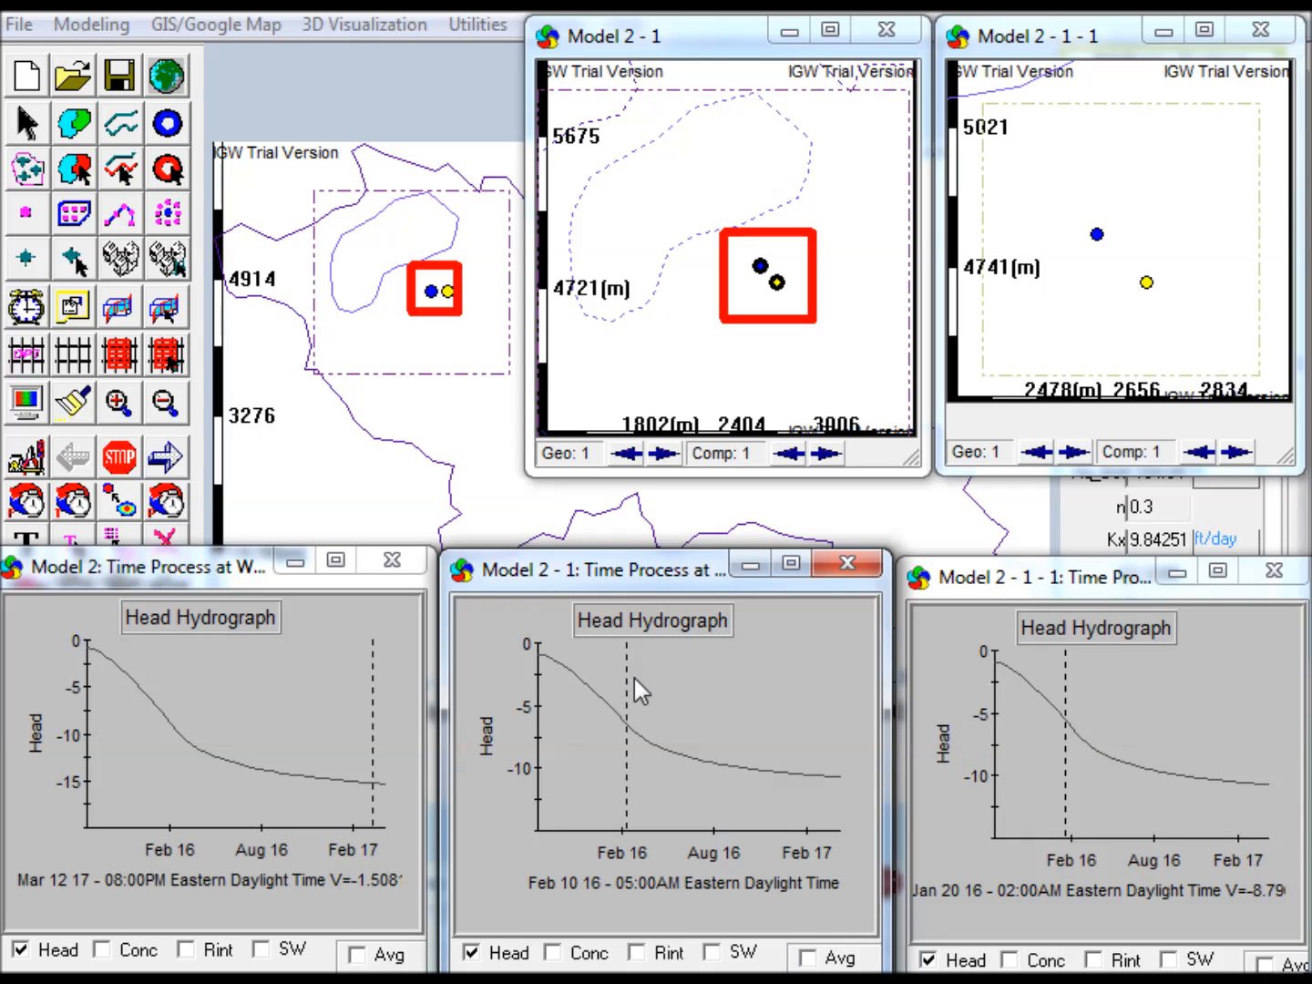
click(992, 584)
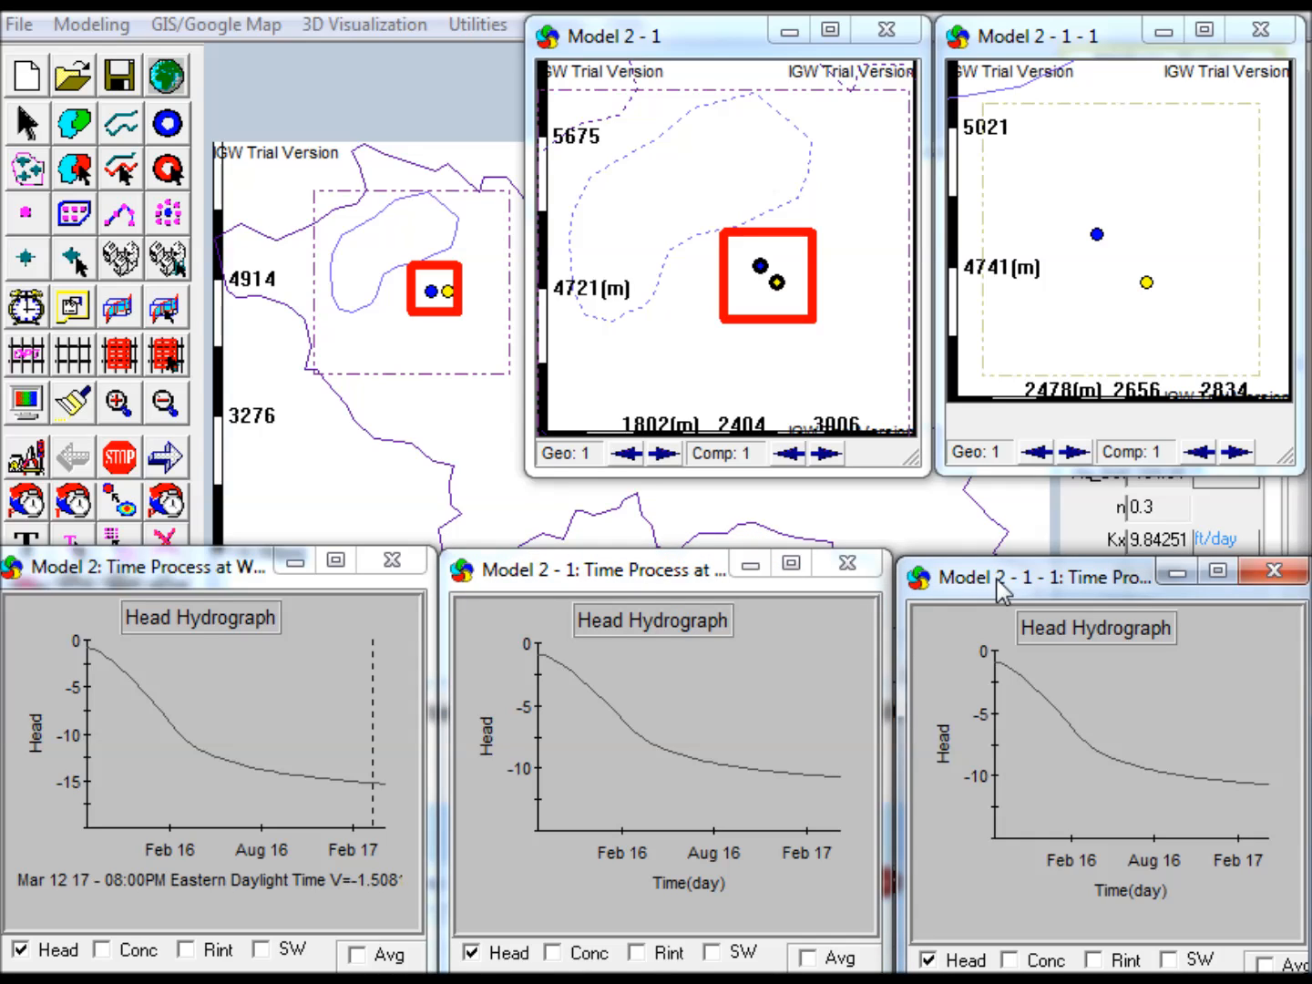
drag(999, 576, 1002, 570)
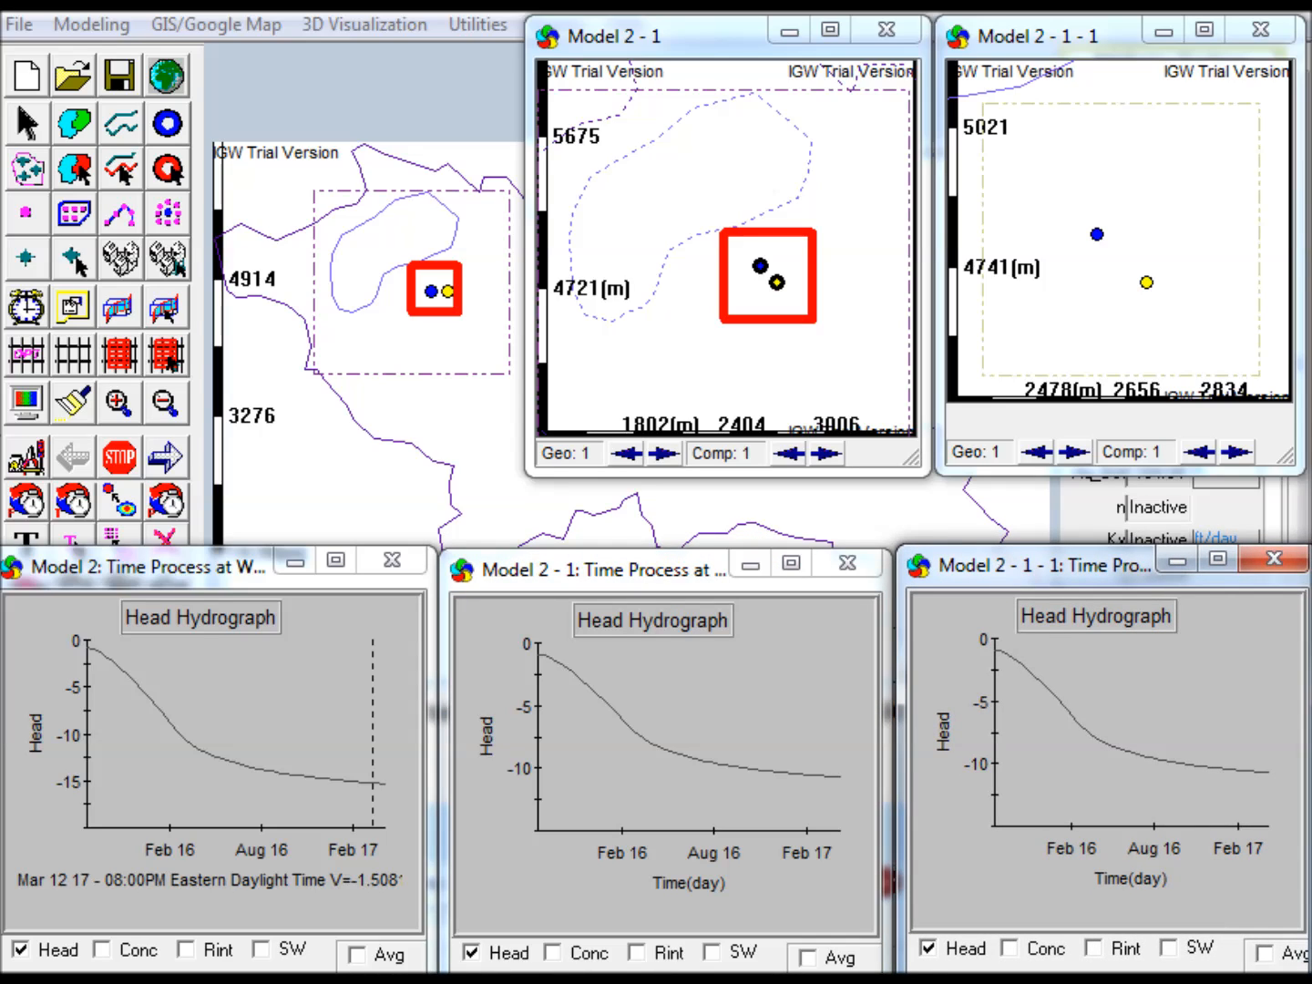
Run all three nested models forward and stop them once the Well 11 hydrographs extend past February 2017
click(167, 454)
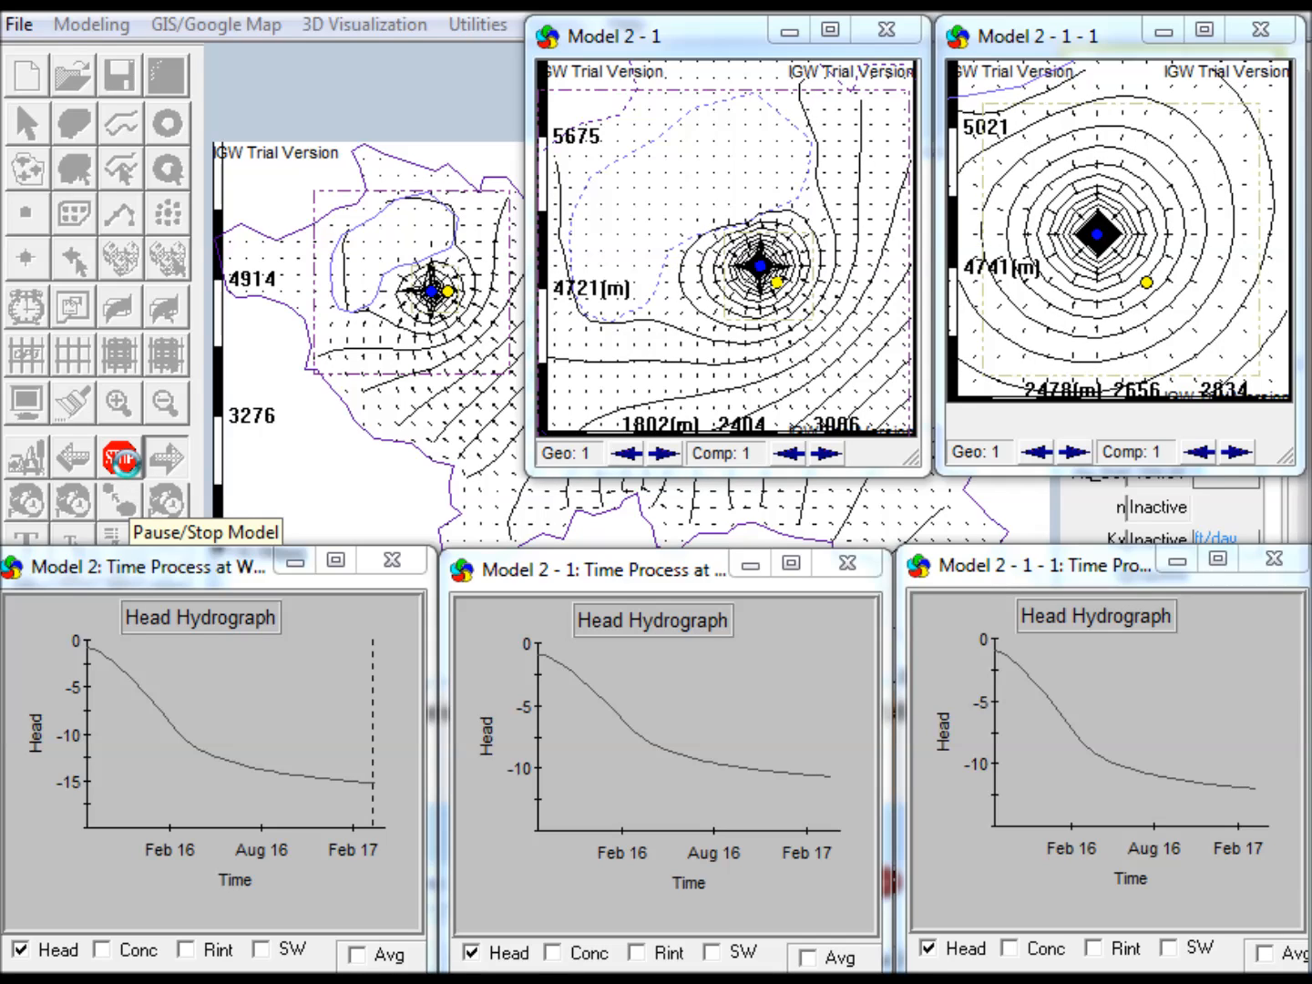
click(121, 460)
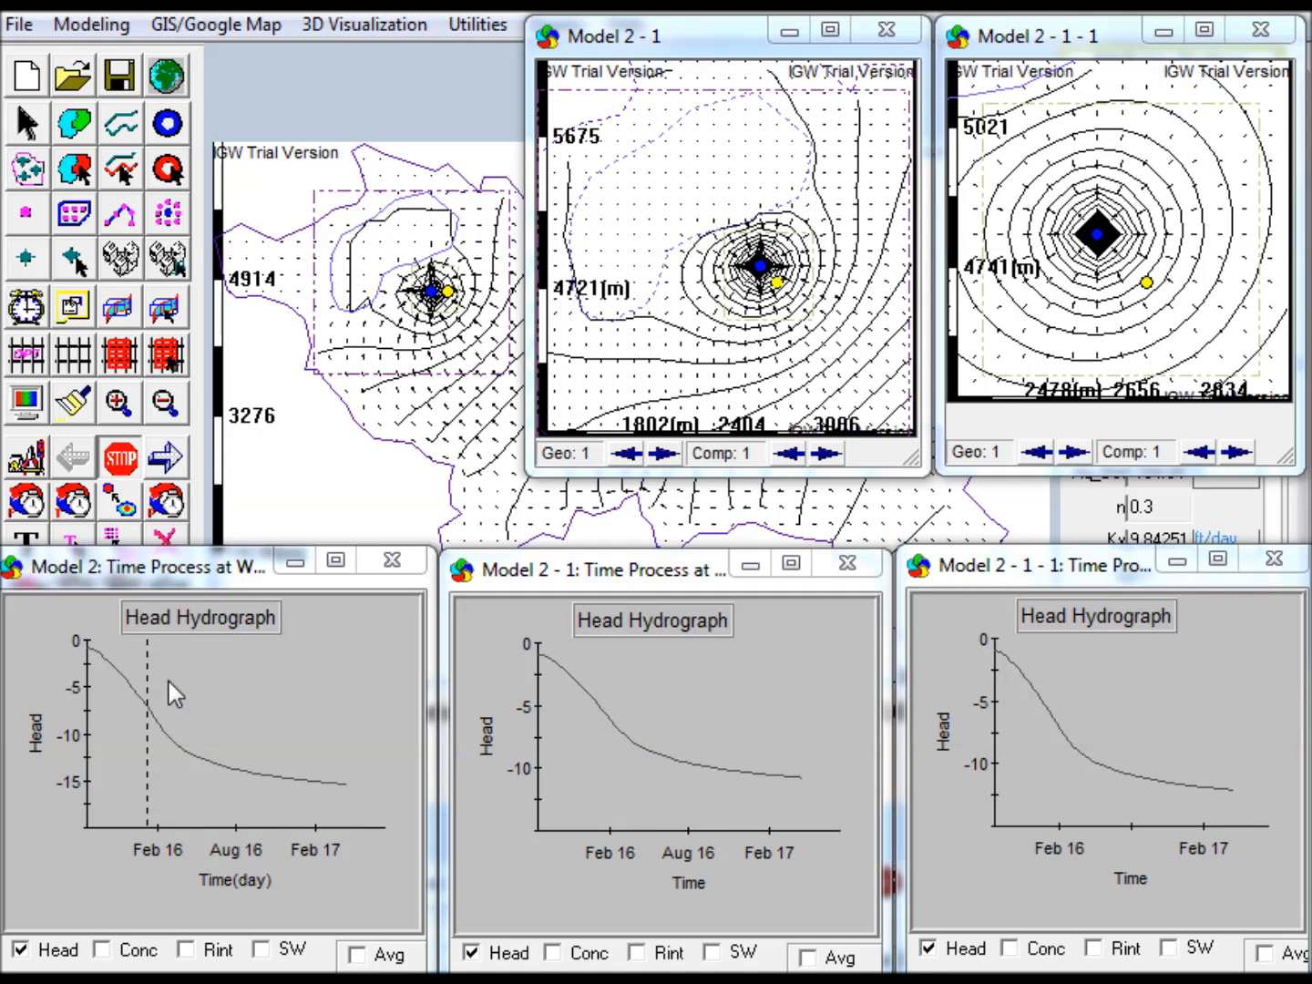